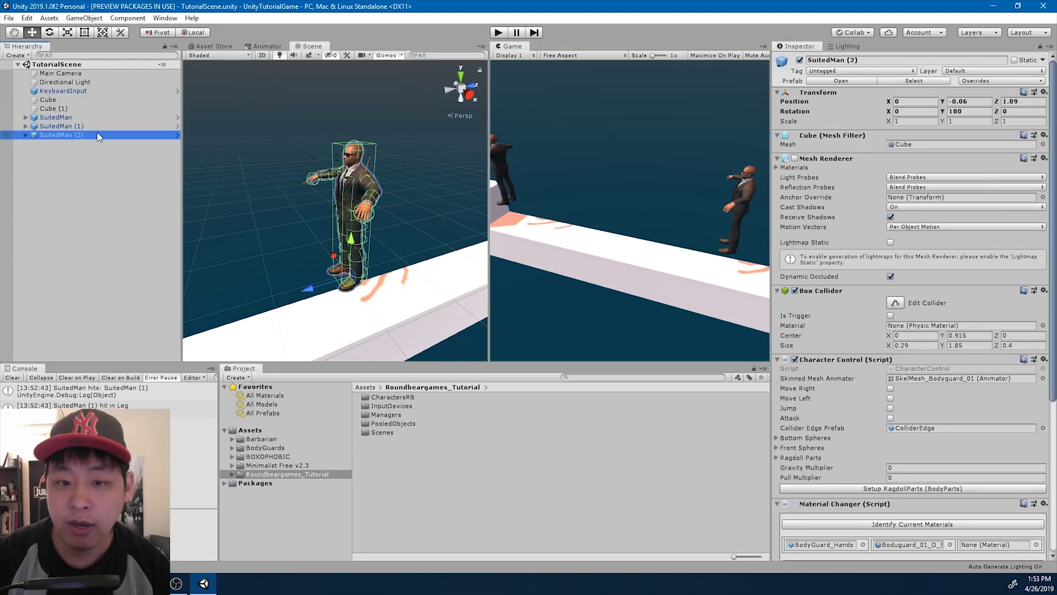
Leave the Unity SuitedMan scene and bring up mixamo.com in the browser.
{"action": "scroll", "coordinate": [381, 240], "scroll_direction": "up", "scroll_amount": 2}
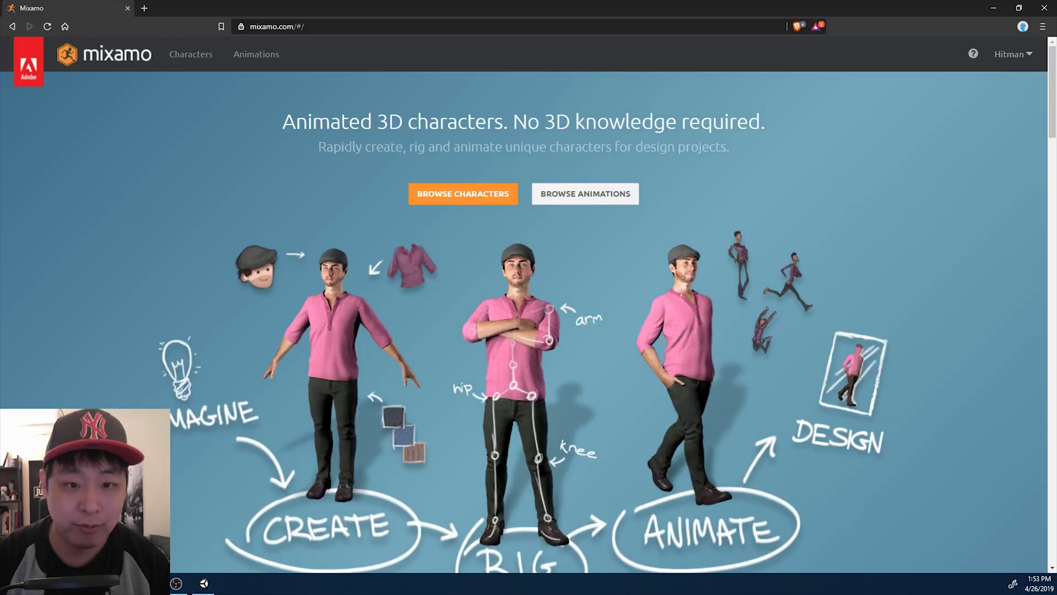
Download the Y Bot character from Mixamo as an FBX in T-pose.
{"action": "left_click", "coordinate": [468, 194]}
{"action": "scroll", "coordinate": [498, 311], "scroll_direction": "down", "scroll_amount": 3}
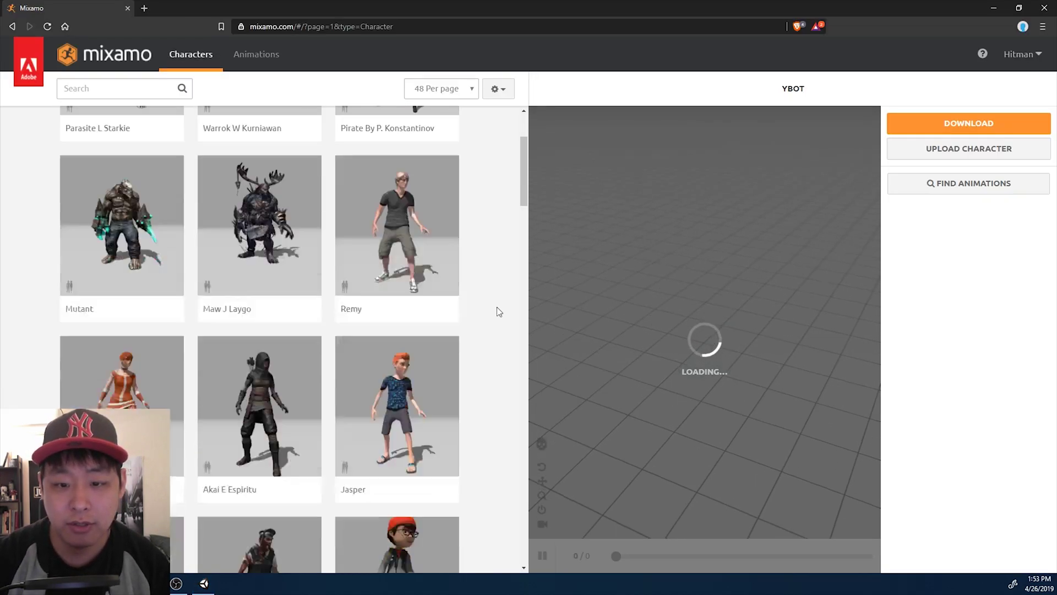
{"action": "scroll", "coordinate": [494, 312], "scroll_direction": "down", "scroll_amount": 20}
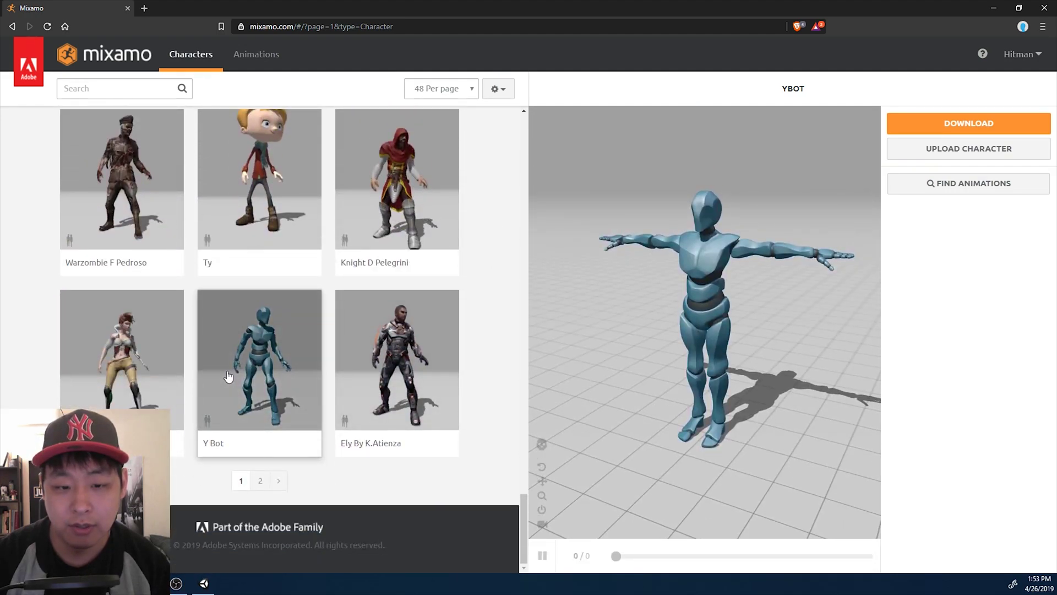
{"action": "left_click", "coordinate": [228, 376]}
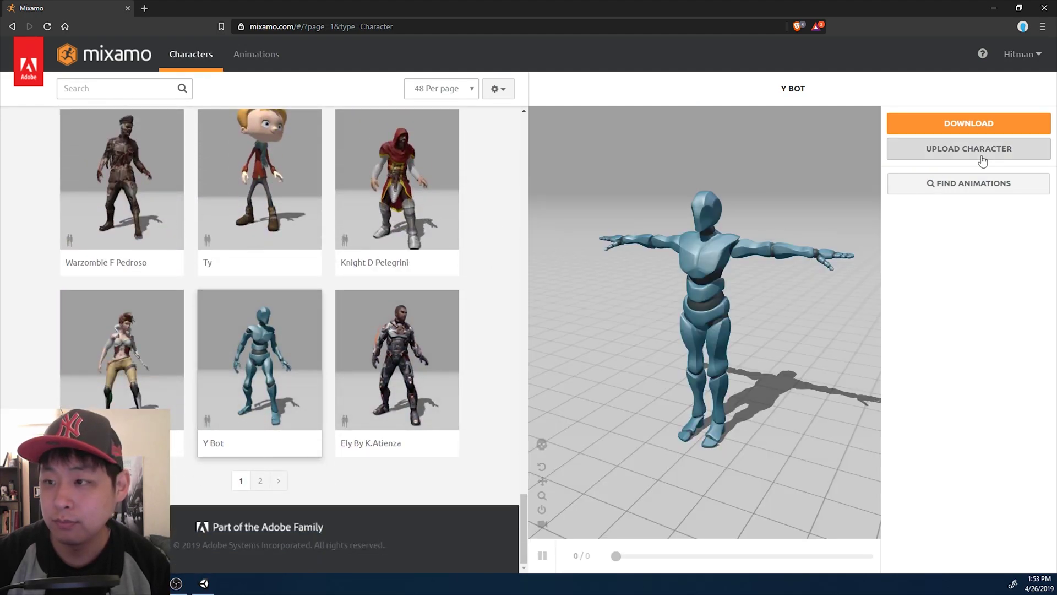
{"action": "left_click", "coordinate": [972, 124]}
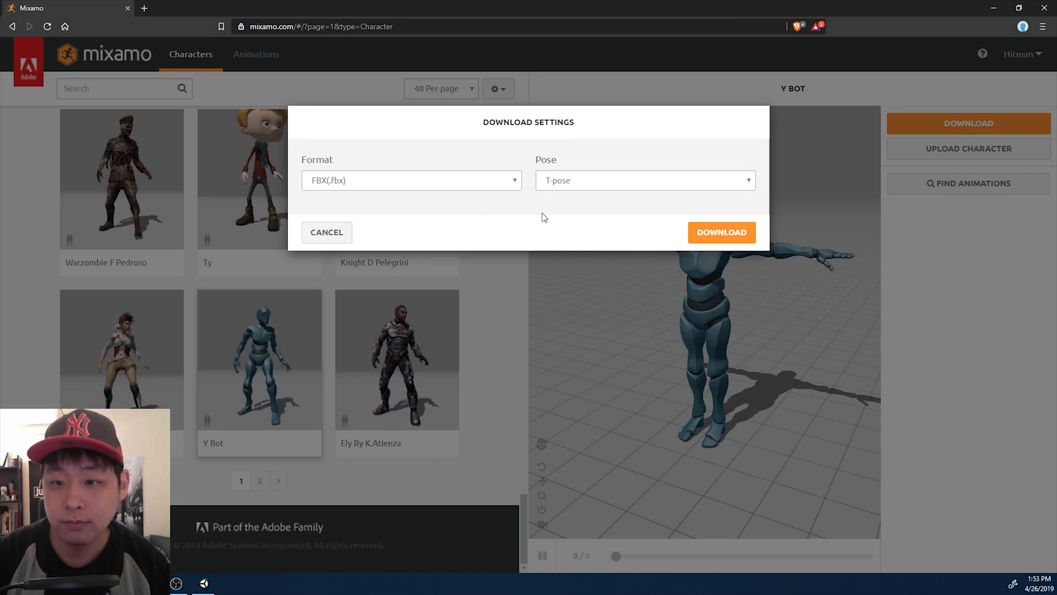
{"action": "left_click", "coordinate": [722, 233]}
Create a yBot folder under CharactersRB and drag ybot.fbx from Downloads into it.
{"action": "key", "text": "alt+Tab"}
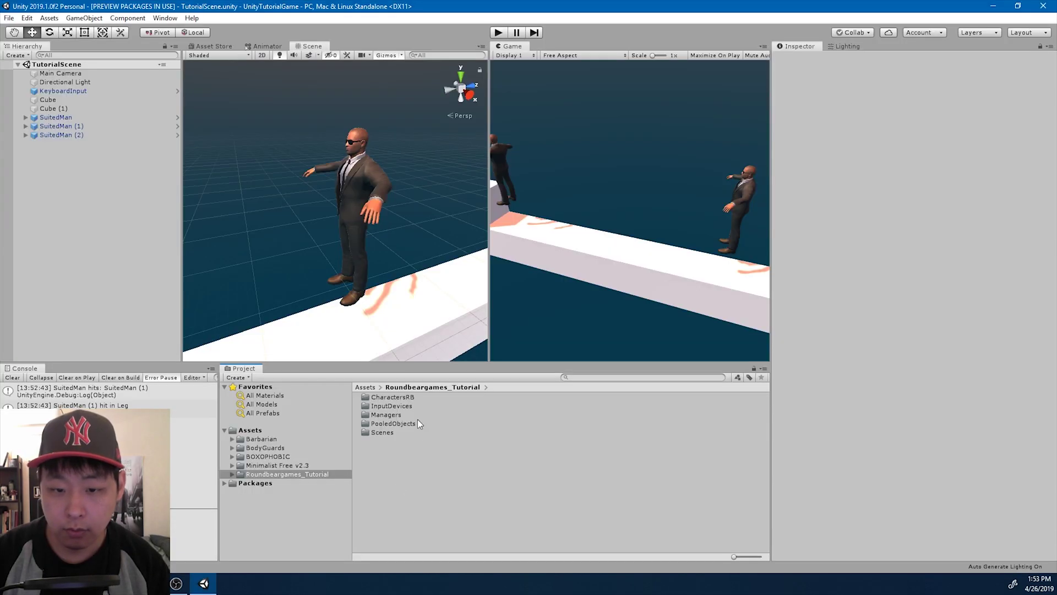
{"action": "double_click", "coordinate": [408, 399]}
{"action": "right_click", "coordinate": [411, 504]}
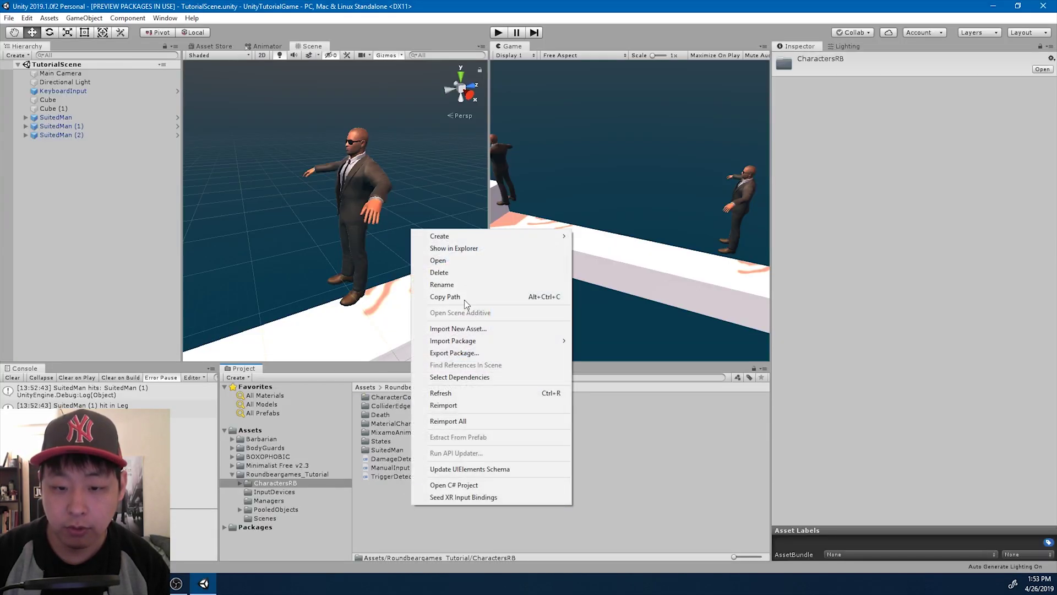
{"action": "mouse_move", "coordinate": [530, 237]}
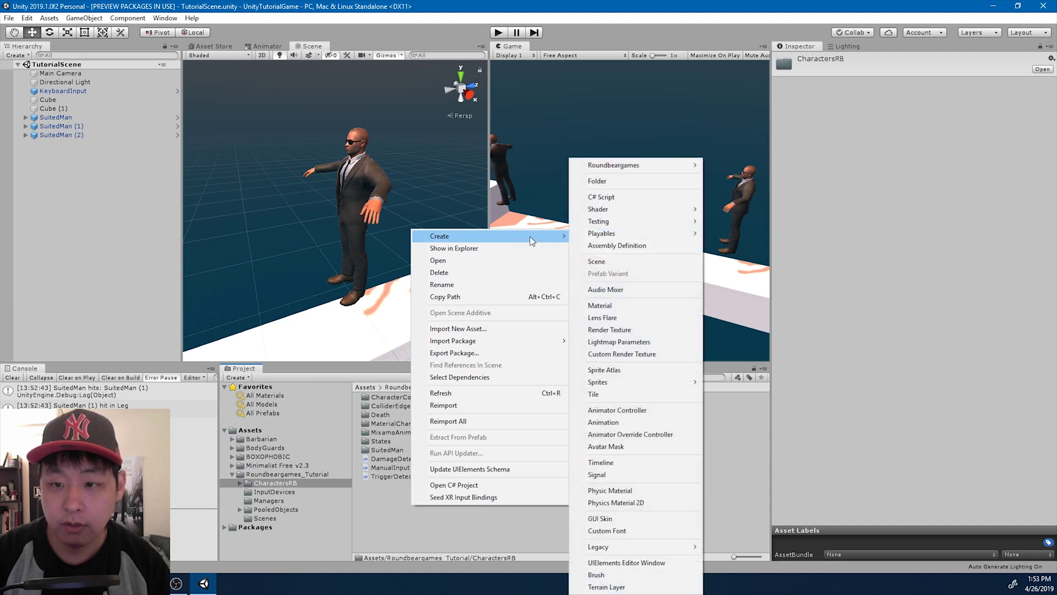
{"action": "left_click", "coordinate": [620, 177]}
{"action": "type", "text": "yBot"}
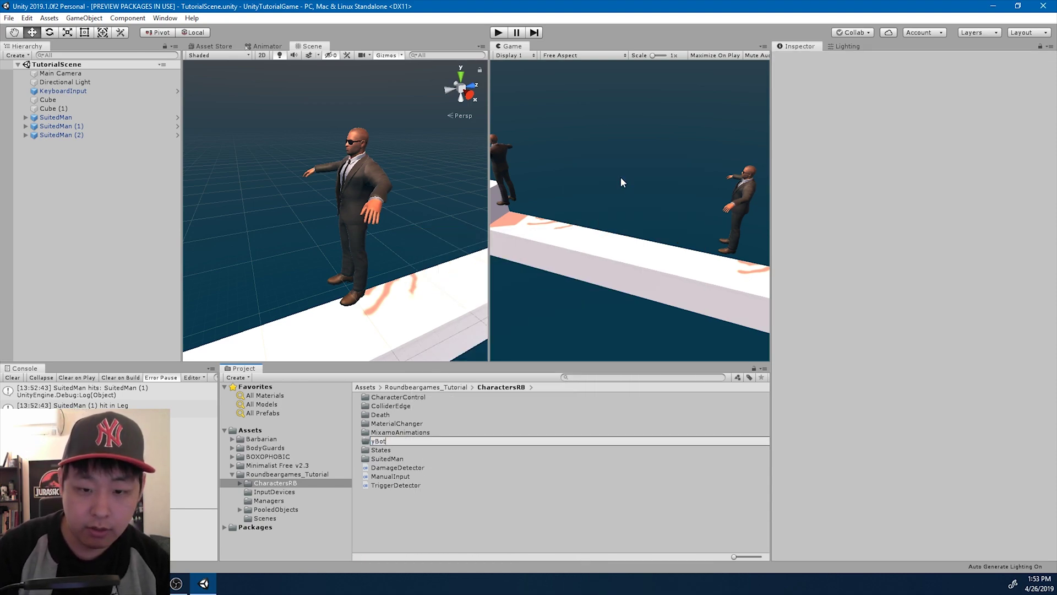
{"action": "key", "text": "Return"}
{"action": "key", "text": "Return"}
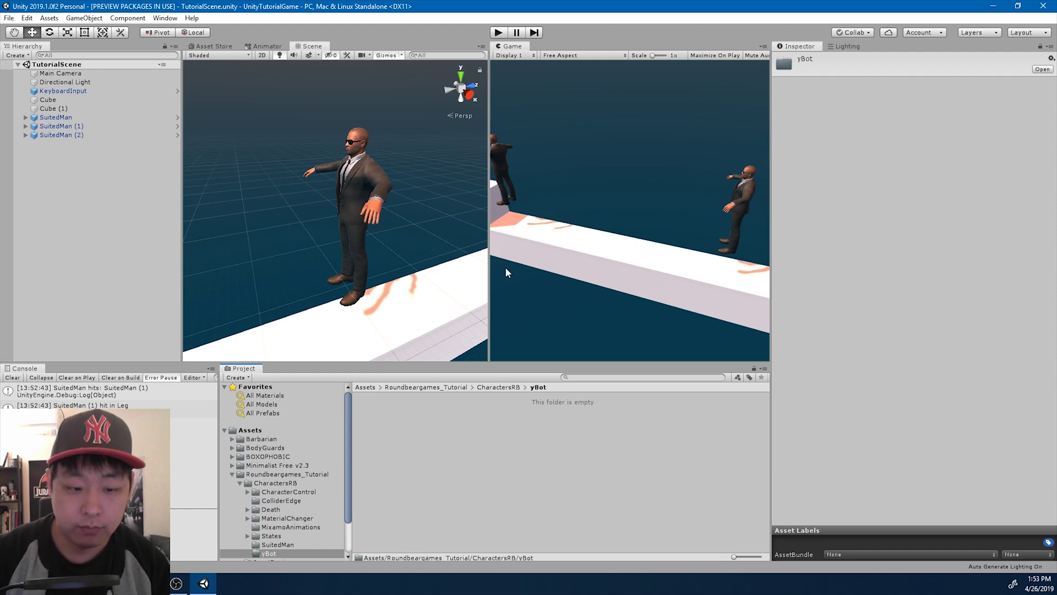
{"action": "key", "text": "alt+Tab"}
{"action": "left_click_drag", "start_coordinate": [872, 196], "coordinate": [512, 447]}
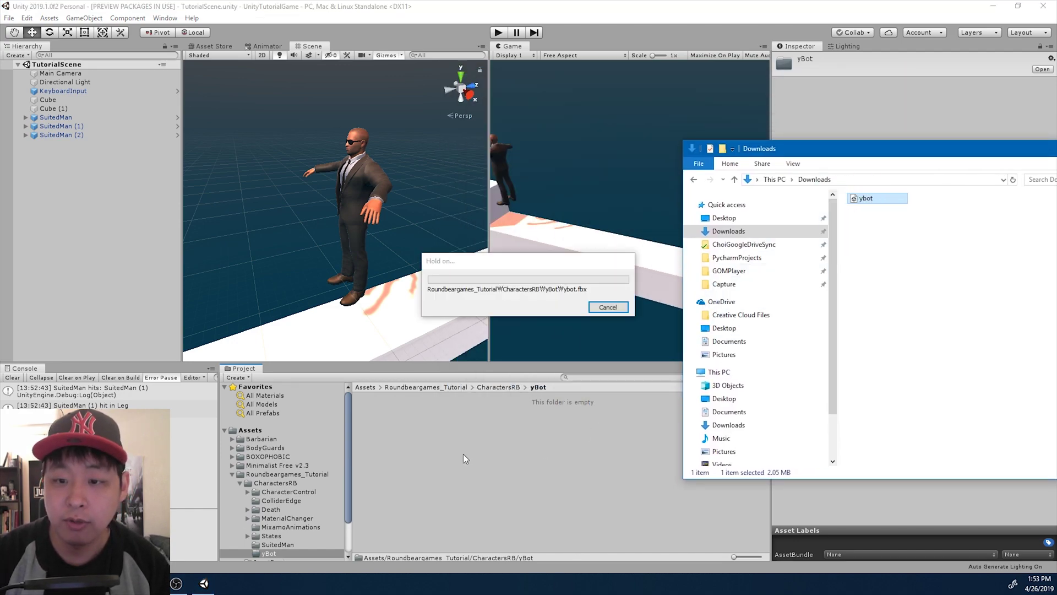
Set the ybot rig to Humanoid and configure its avatar using Sample Bind-Pose.
{"action": "left_click", "coordinate": [388, 398]}
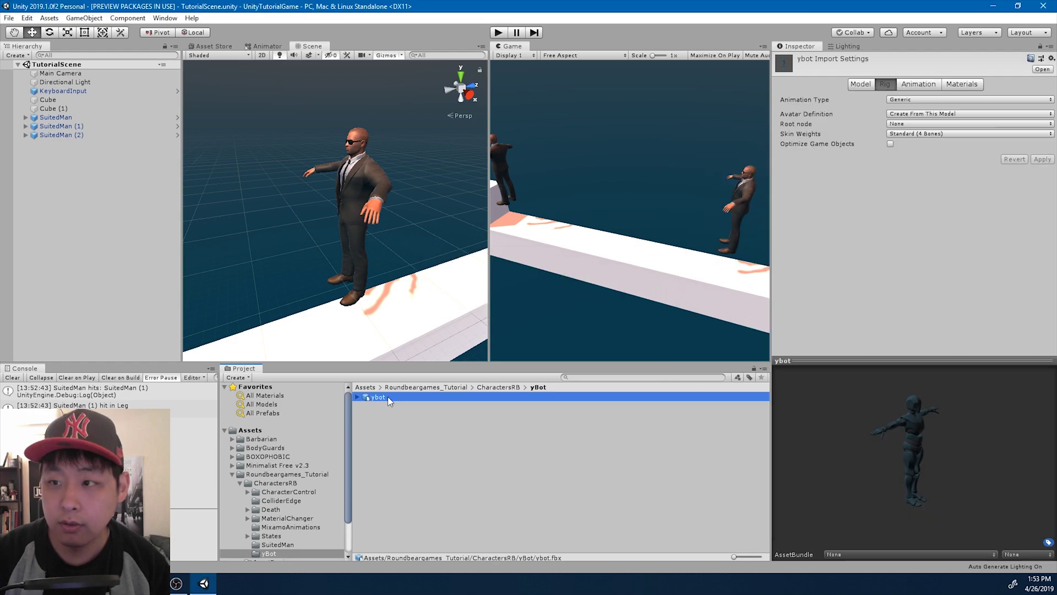
{"action": "left_click", "coordinate": [919, 100]}
{"action": "left_click", "coordinate": [927, 147]}
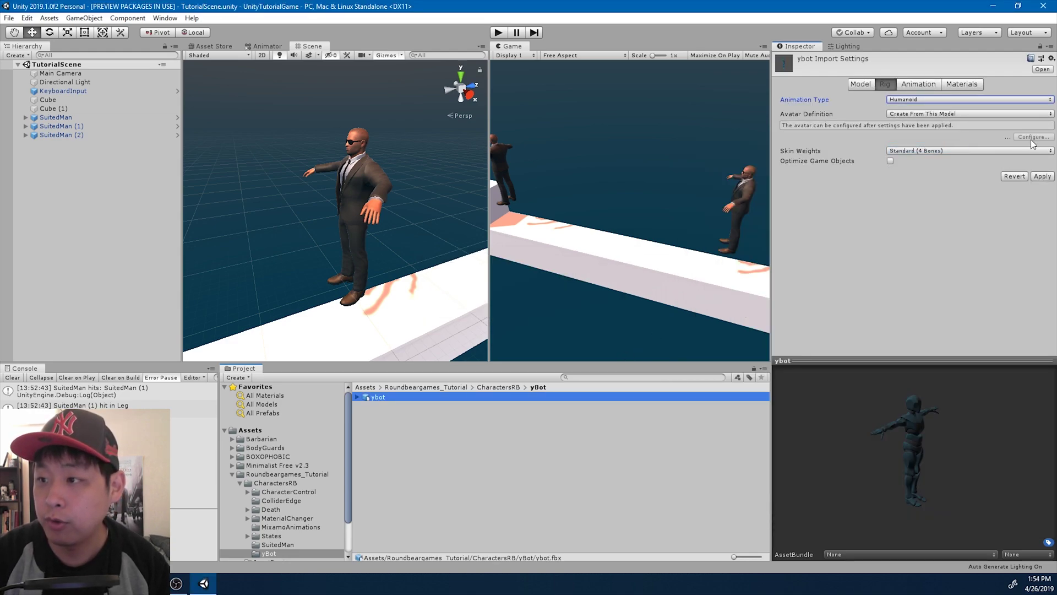
{"action": "left_click", "coordinate": [1040, 176]}
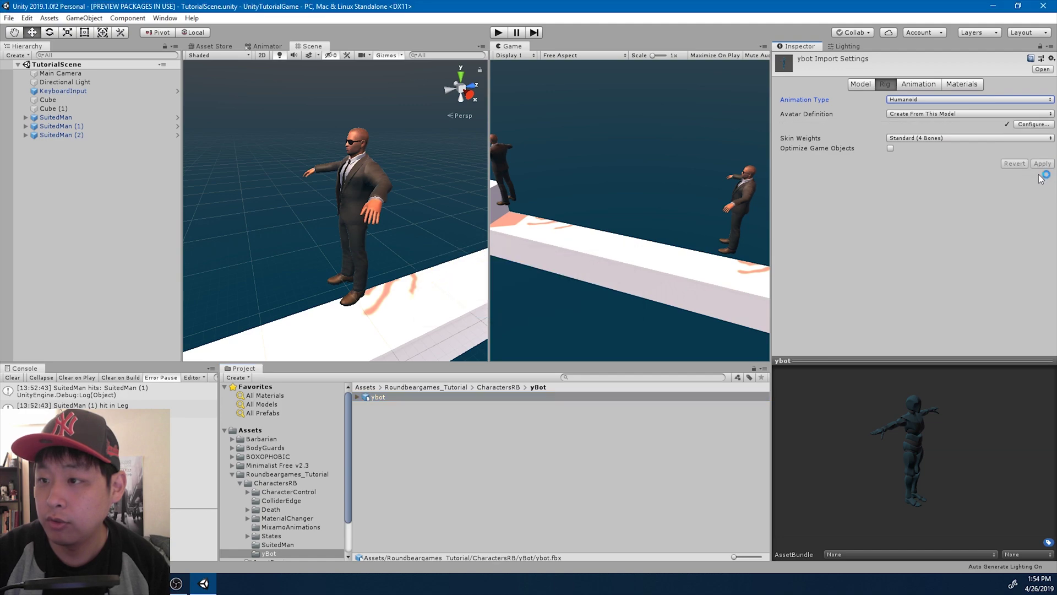
{"action": "left_click", "coordinate": [1031, 127]}
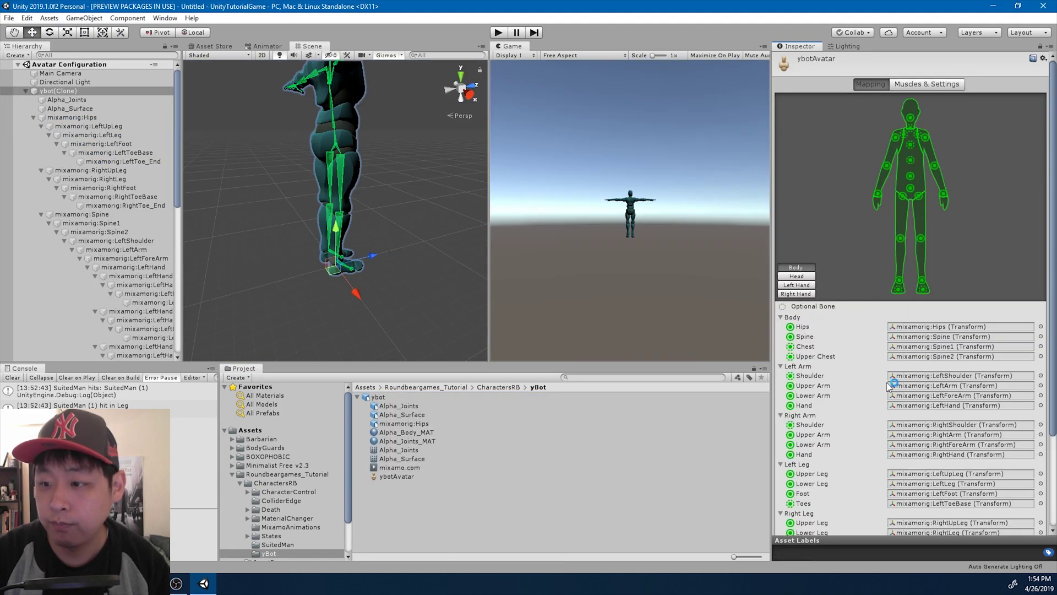
{"action": "scroll", "coordinate": [894, 429], "scroll_direction": "down", "scroll_amount": 5}
{"action": "left_click", "coordinate": [824, 468]}
{"action": "left_click", "coordinate": [850, 489]}
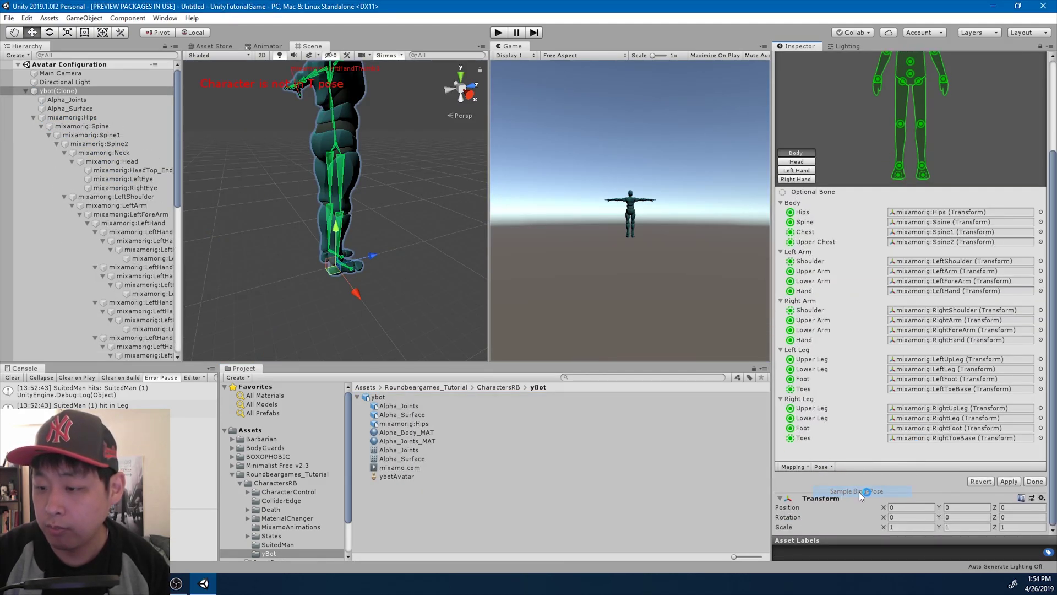
{"action": "left_click", "coordinate": [1015, 483]}
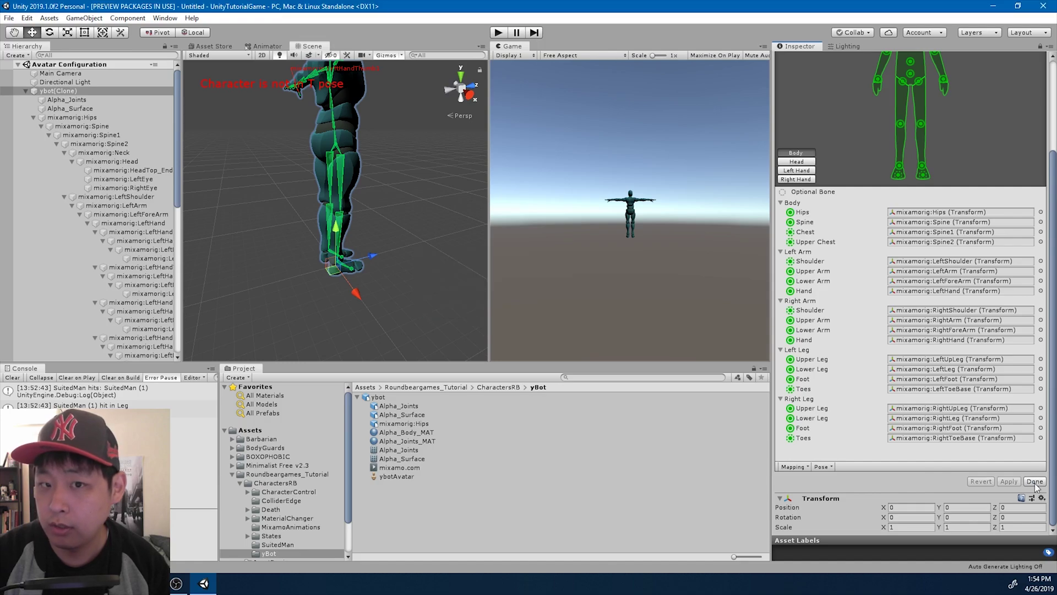
{"action": "left_click", "coordinate": [1034, 481]}
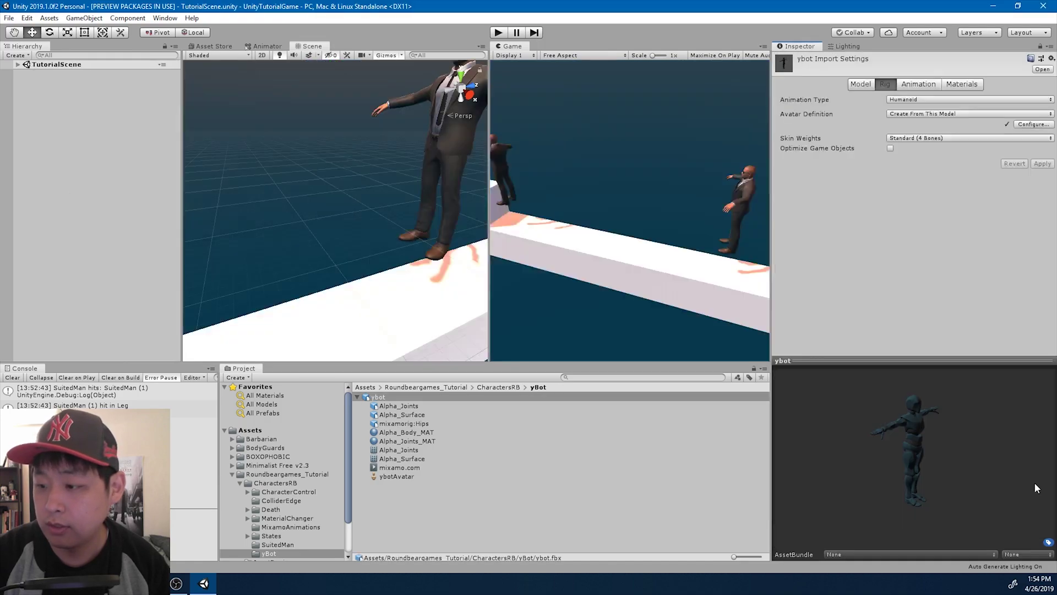
Turn off Import Animation for the ybot model and apply.
{"action": "left_click", "coordinate": [920, 84]}
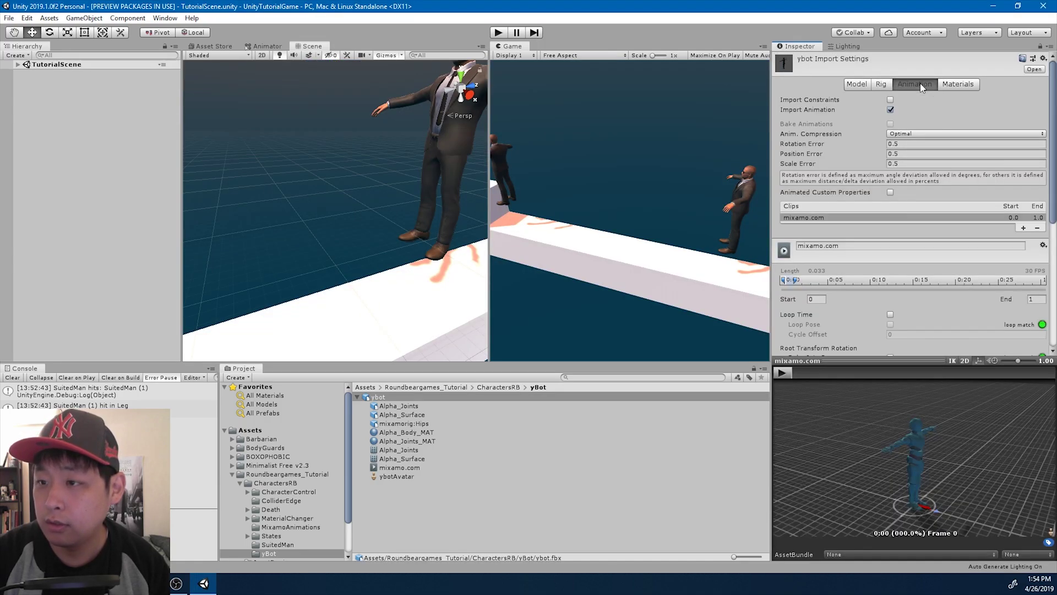
{"action": "left_click", "coordinate": [891, 110]}
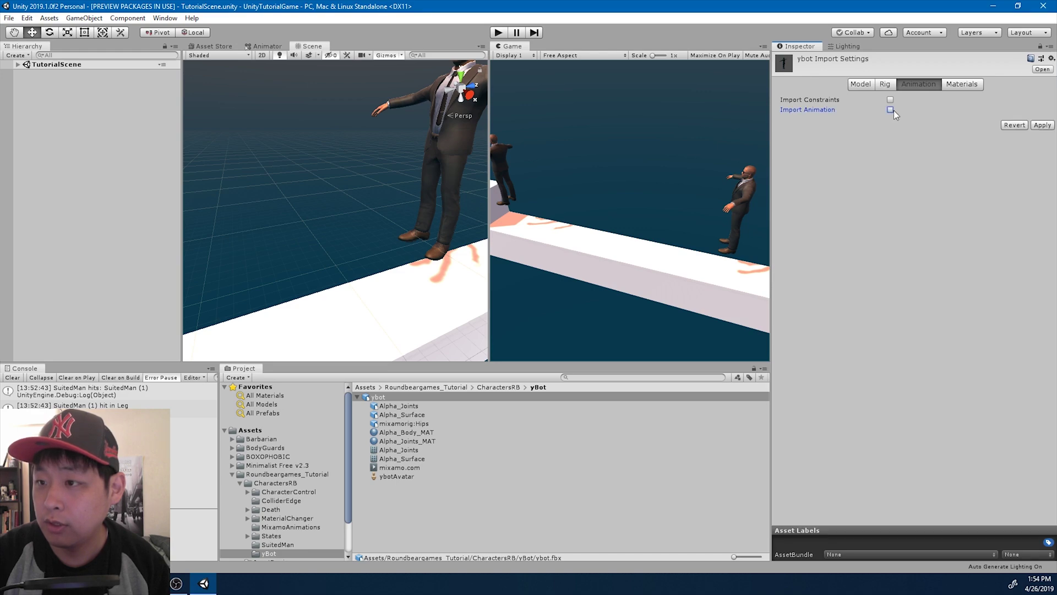
{"action": "left_click", "coordinate": [1042, 126]}
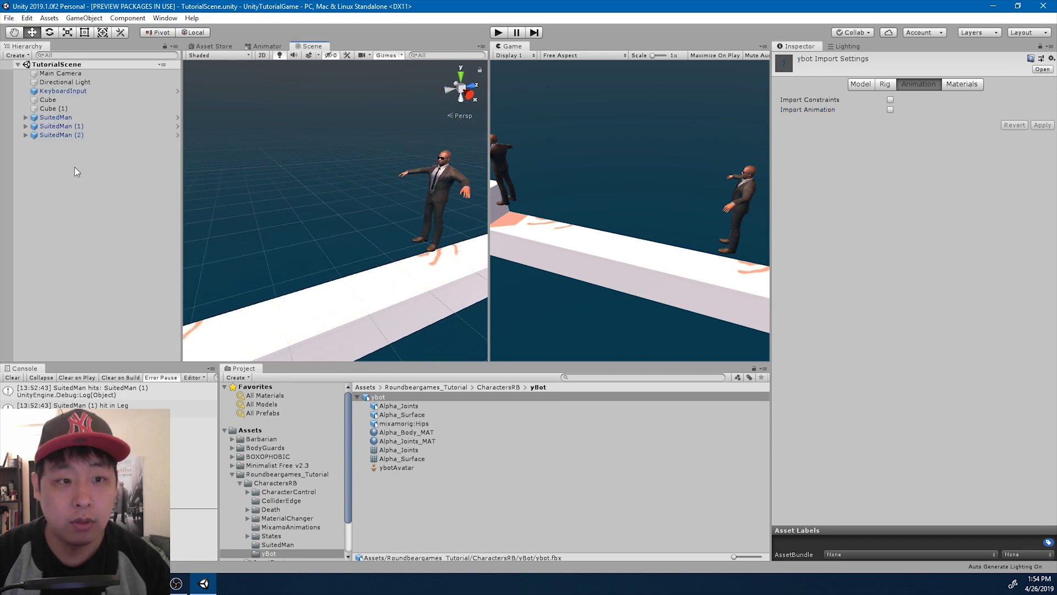
Delete SuitedMan (2) and SuitedMan (1) from the Hierarchy.
{"action": "left_click", "coordinate": [74, 134]}
{"action": "key", "text": "Delete"}
{"action": "left_click", "coordinate": [72, 126]}
{"action": "key", "text": "Delete"}
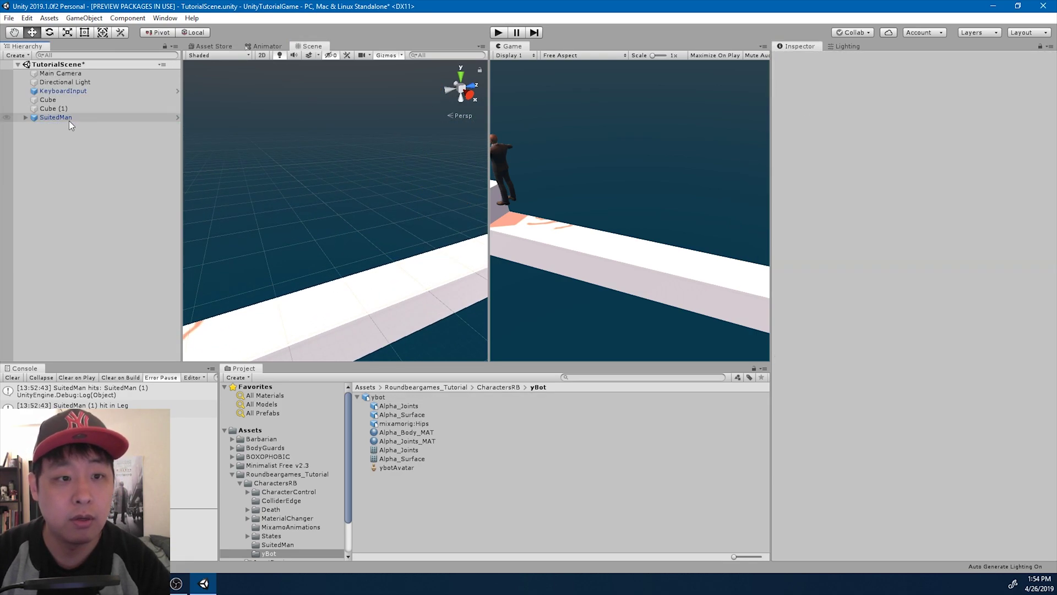
Reset SuitedMan's rotation Y and position Z to 0 and add ybot to the scene.
{"action": "left_click", "coordinate": [68, 117]}
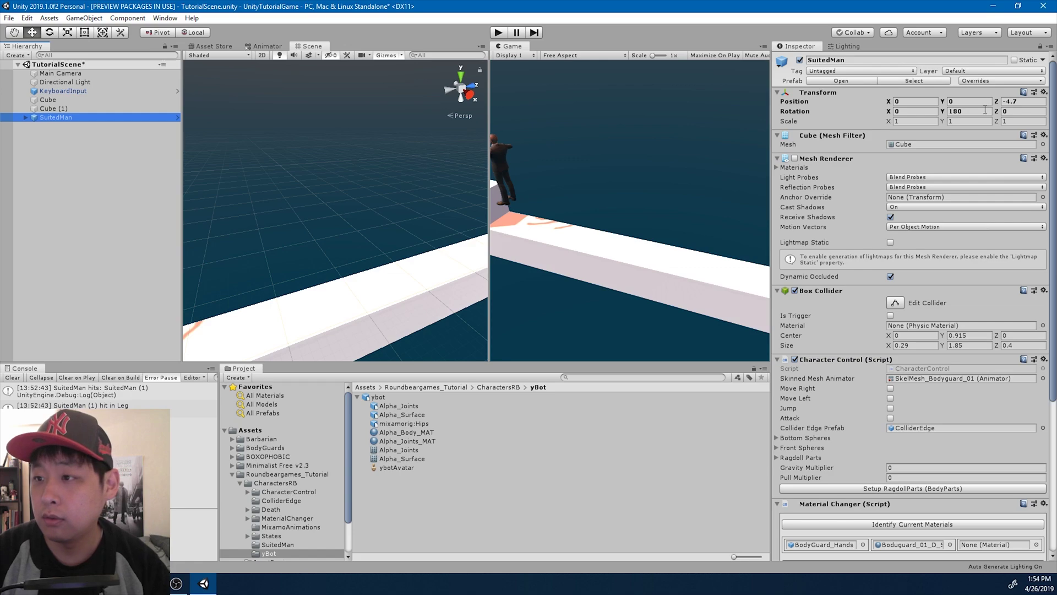
{"action": "left_click", "coordinate": [985, 110]}
{"action": "type", "text": "0"}
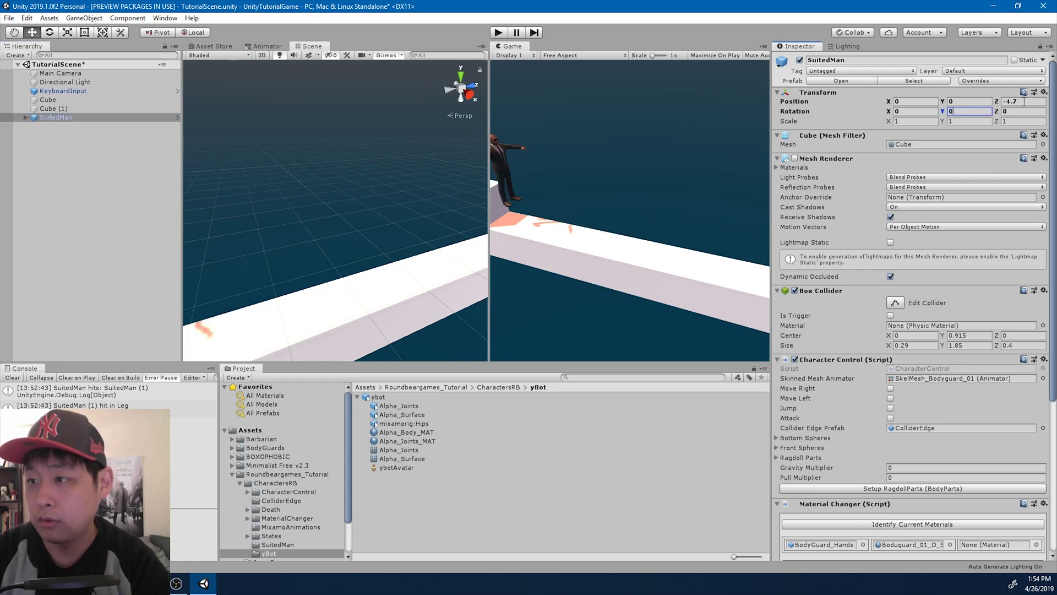
{"action": "type", "text": "0"}
{"action": "left_click_drag", "start_coordinate": [352, 220], "coordinate": [363, 242], "text": "alt"}
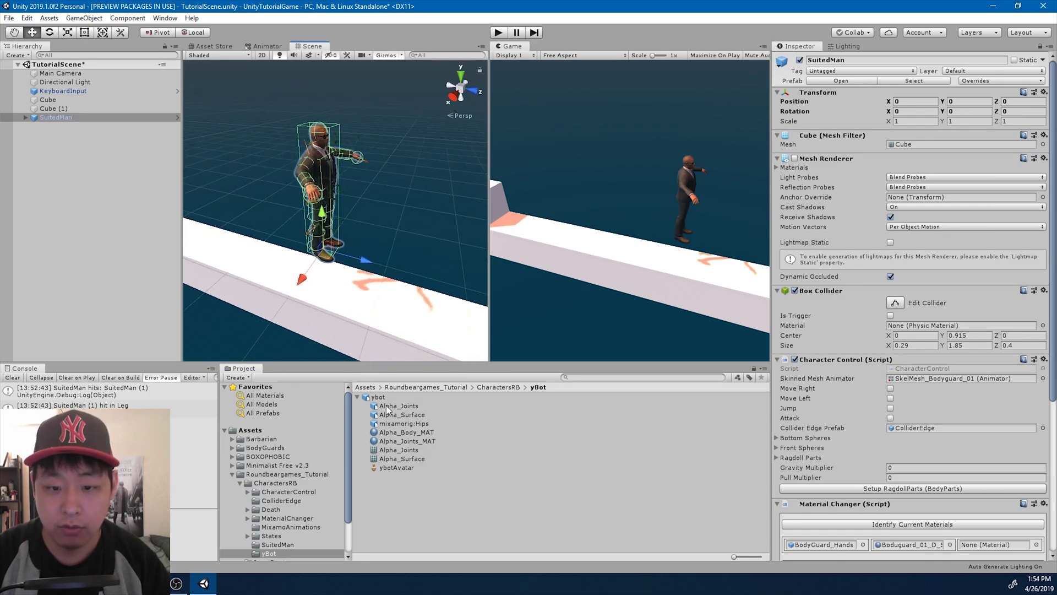
{"action": "left_click_drag", "start_coordinate": [381, 402], "coordinate": [97, 210]}
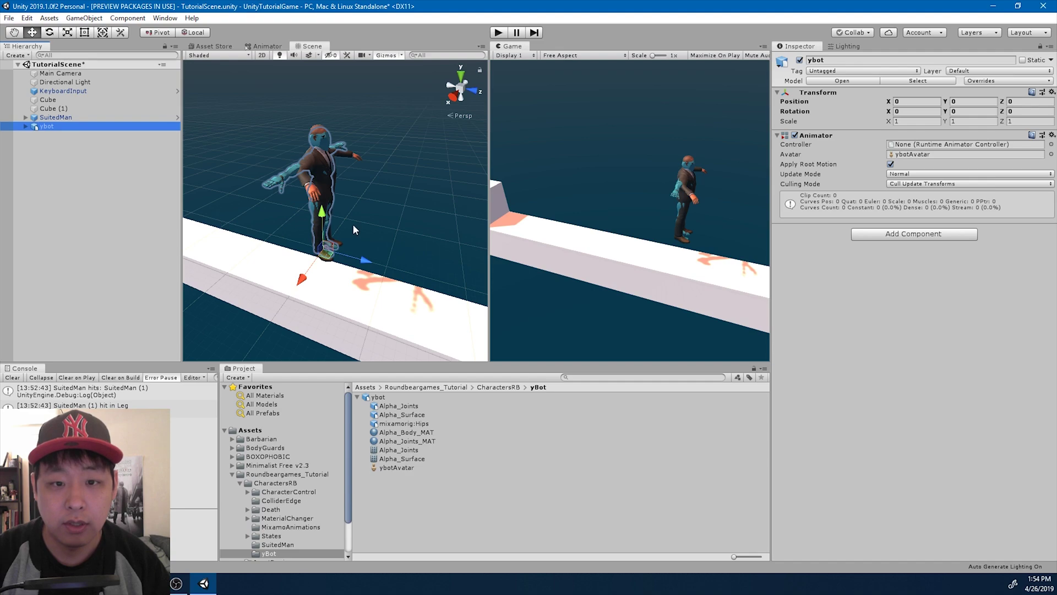
Duplicate SuitedMan and fully unpack the SuitedMan (1) prefab.
{"action": "scroll", "coordinate": [354, 225], "scroll_direction": "up", "scroll_amount": 4}
{"action": "left_click", "coordinate": [55, 117]}
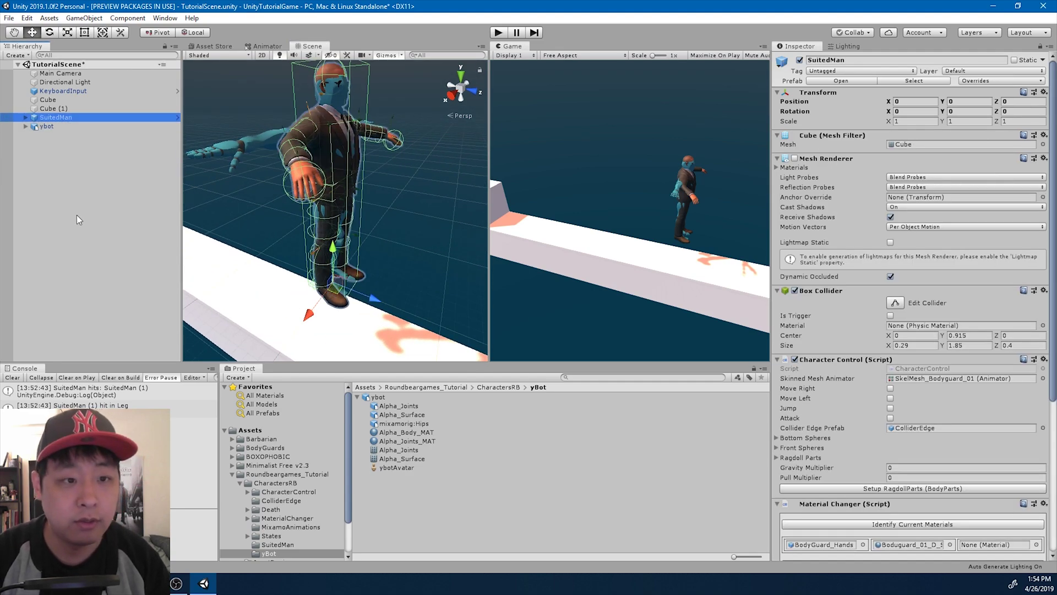
{"action": "key", "text": "ctrl+d"}
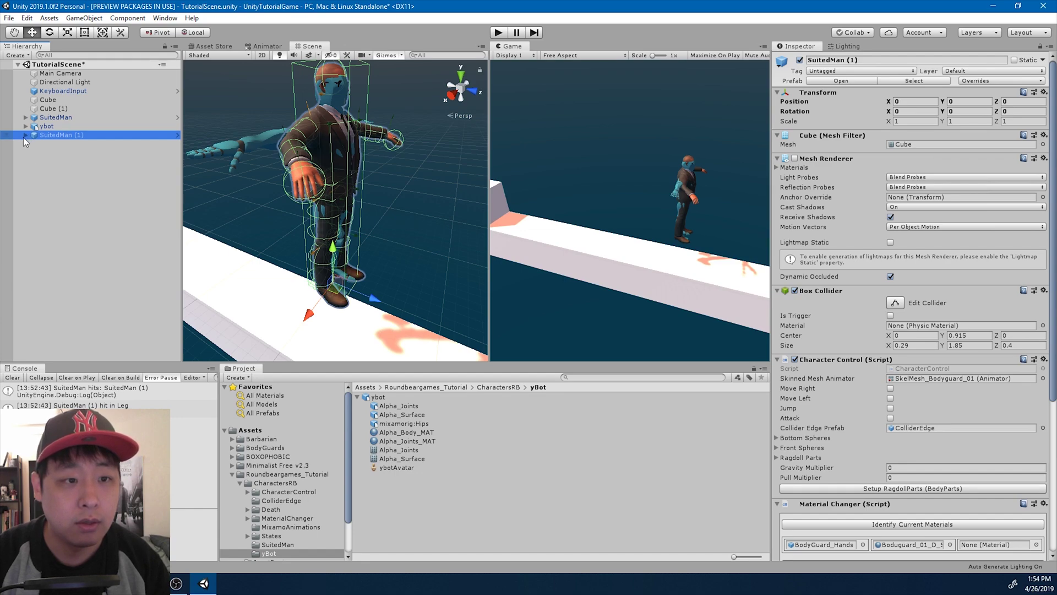
{"action": "left_click", "coordinate": [23, 137]}
{"action": "right_click", "coordinate": [70, 138]}
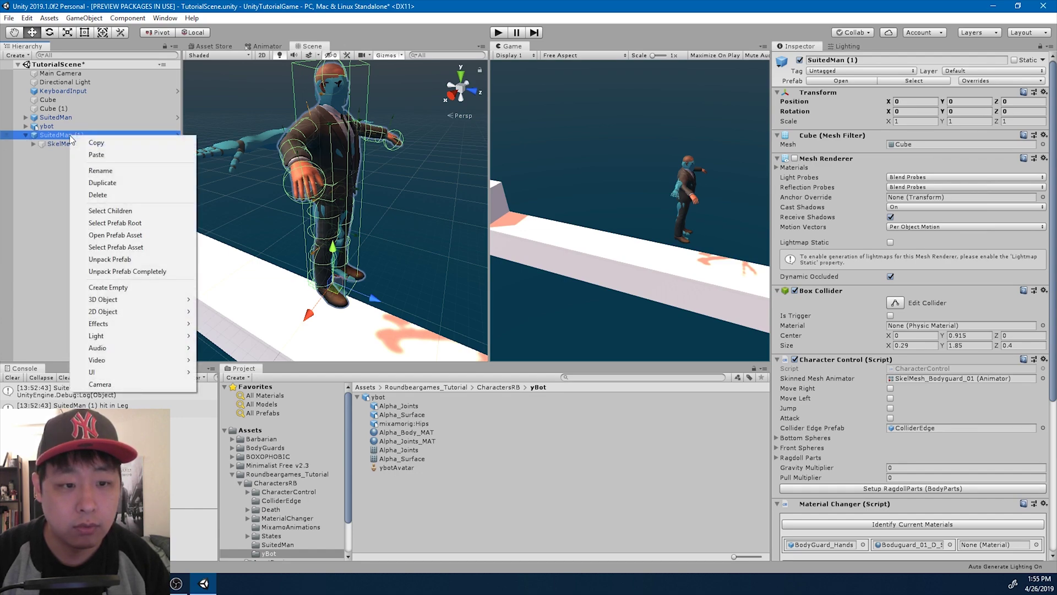
{"action": "left_click", "coordinate": [132, 271]}
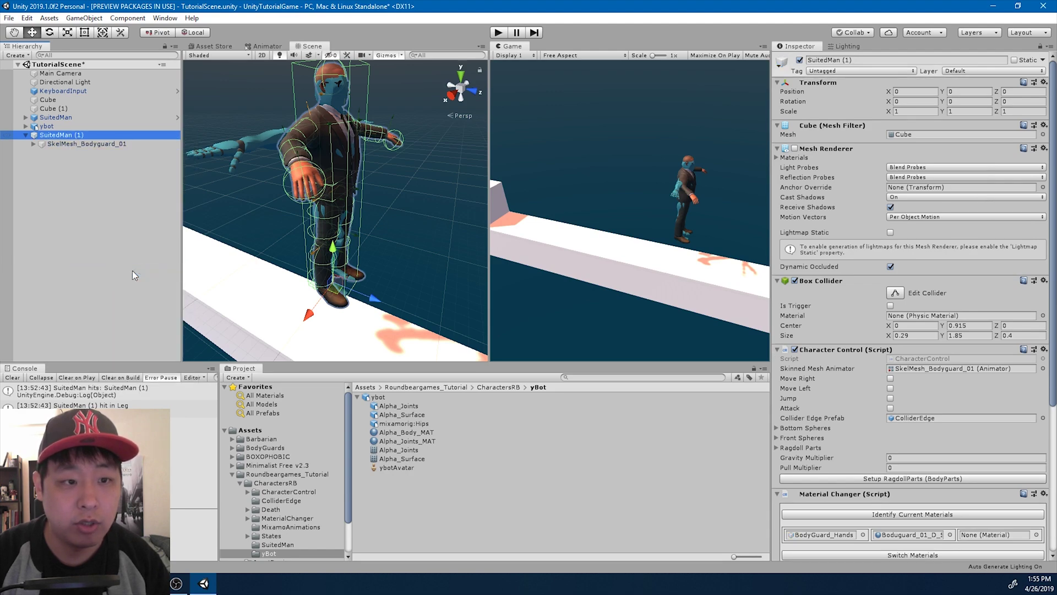
Parent ybot under SuitedMan (1), deleting SkelMesh_Bodyguard_01 and the original SuitedMan.
{"action": "left_click_drag", "start_coordinate": [48, 130], "coordinate": [63, 145]}
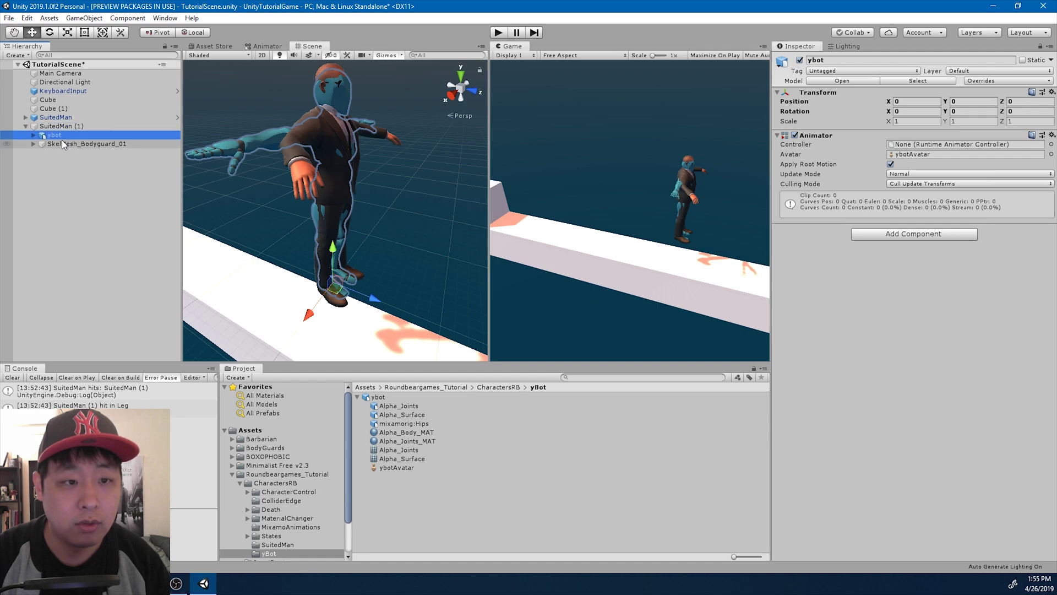
{"action": "left_click", "coordinate": [68, 144]}
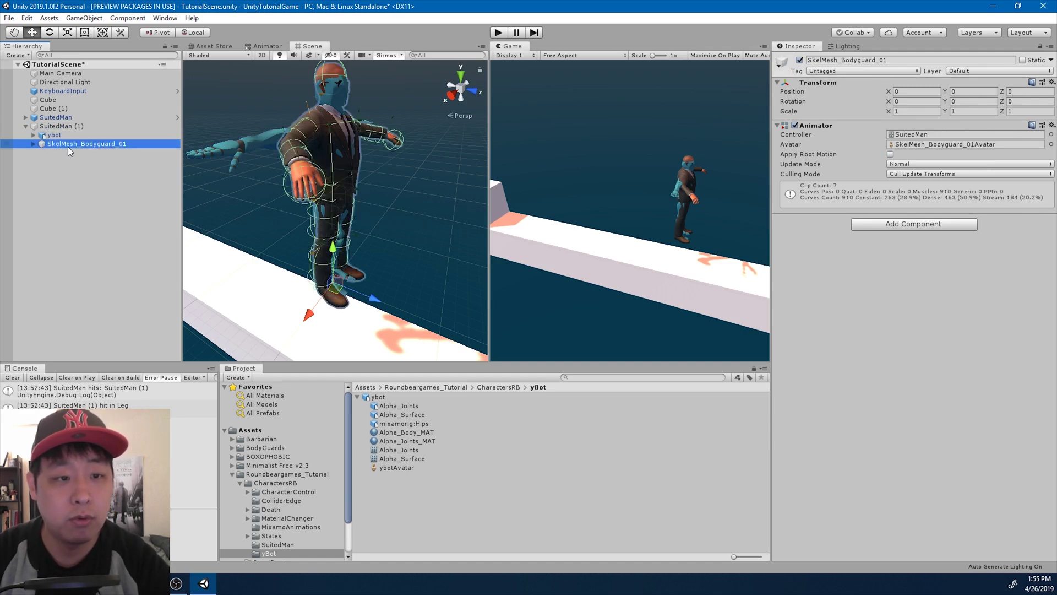
{"action": "key", "text": "Delete"}
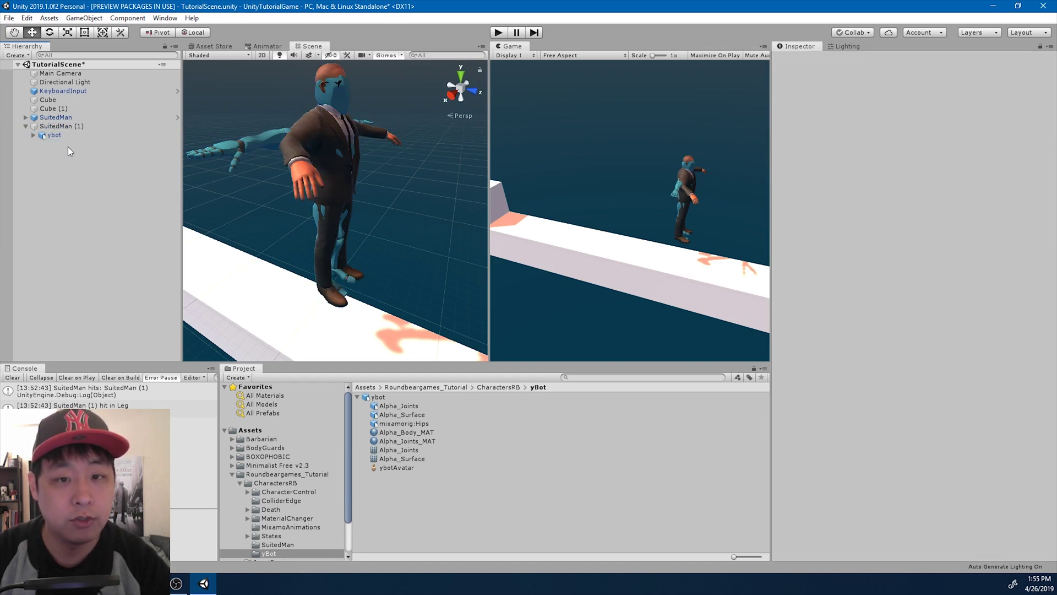
{"action": "left_click", "coordinate": [60, 119]}
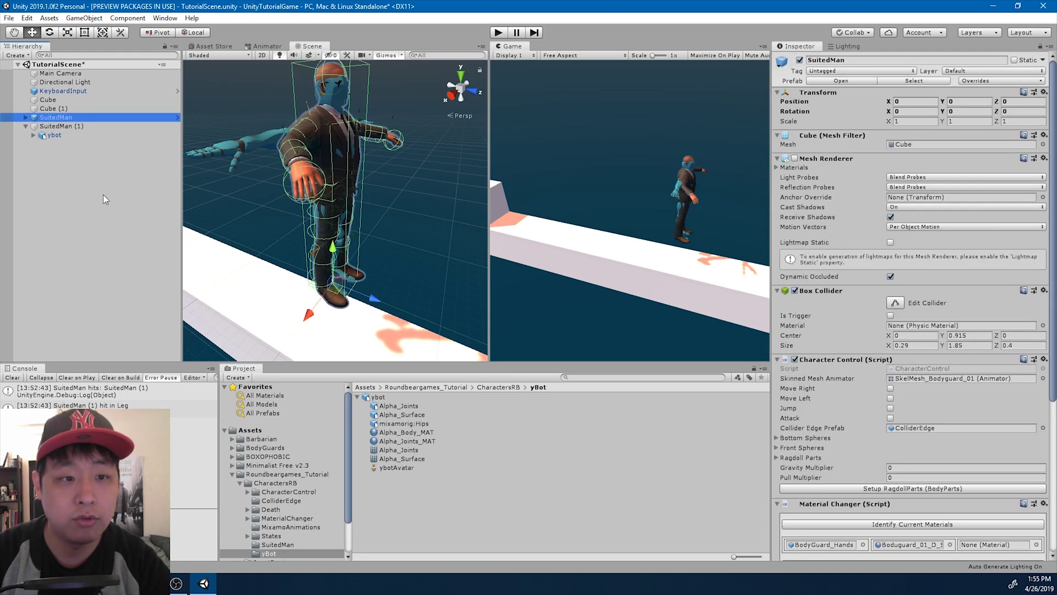
{"action": "key", "text": "Delete"}
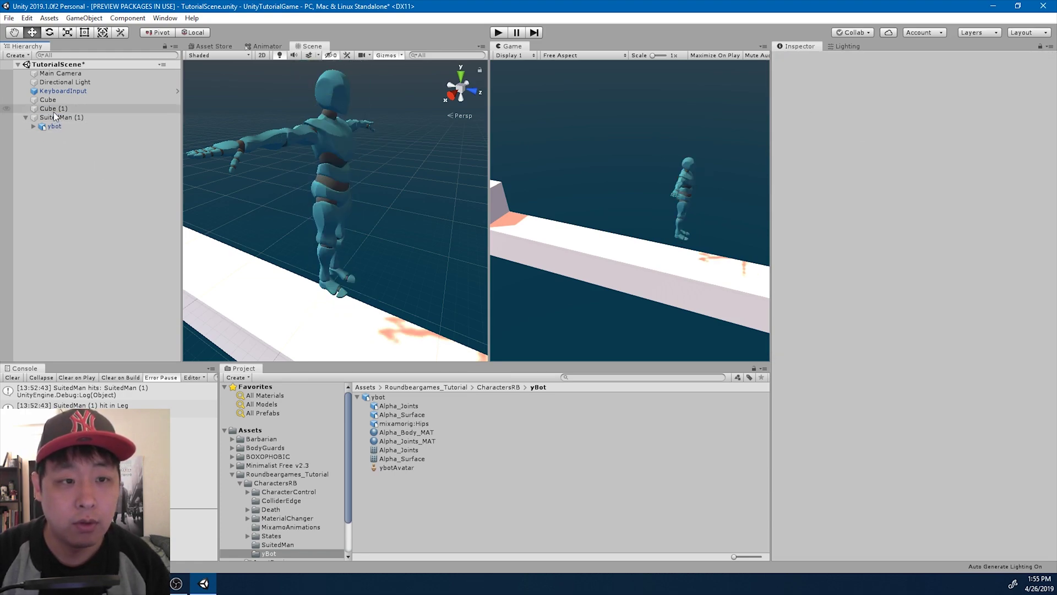
{"action": "left_click", "coordinate": [67, 118]}
Rename SuitedMan (1) to yBot and save it as a prefab in the yBot folder.
{"action": "left_click", "coordinate": [125, 117]}
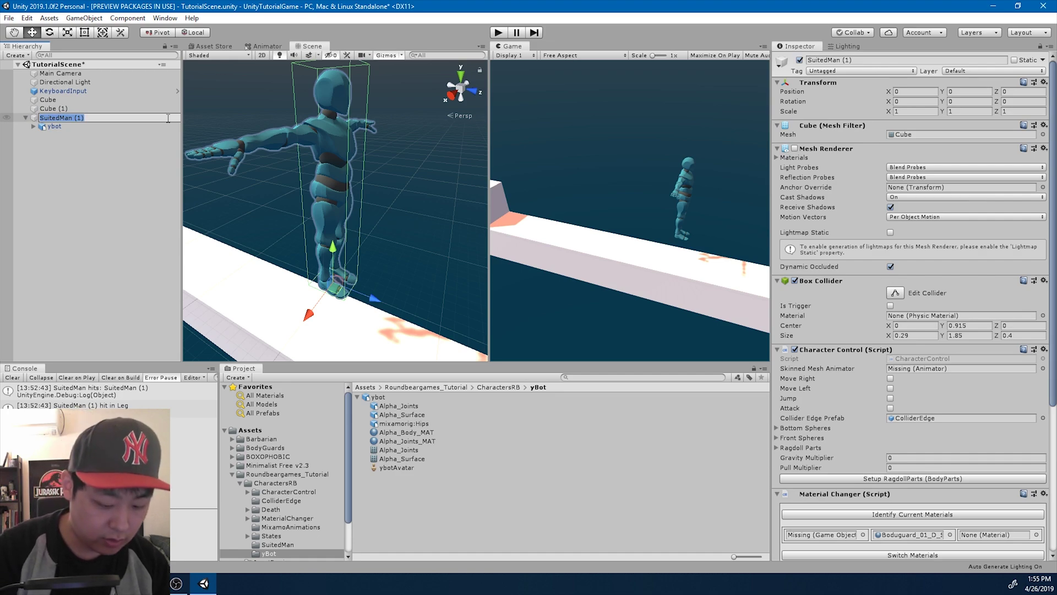
{"action": "type", "text": "yBot"}
{"action": "key", "text": "Return"}
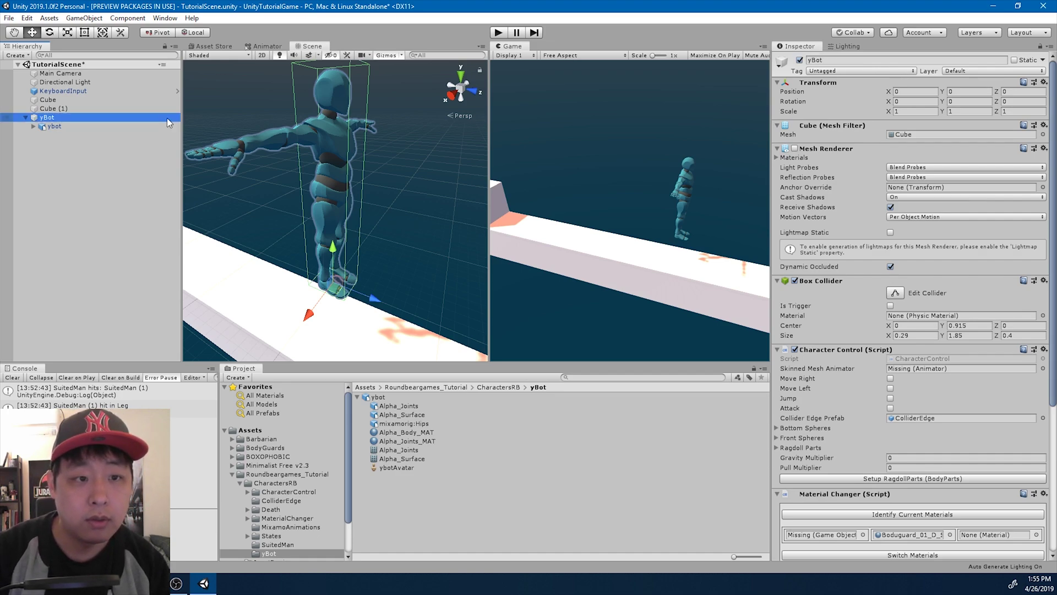
{"action": "left_click", "coordinate": [269, 552]}
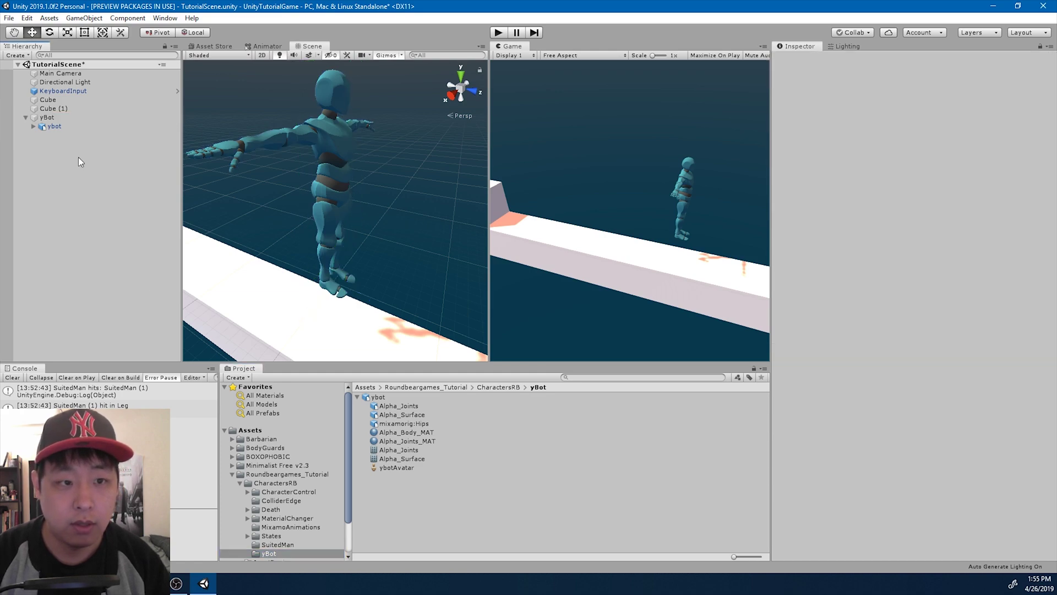
{"action": "left_click_drag", "start_coordinate": [54, 117], "coordinate": [412, 518]}
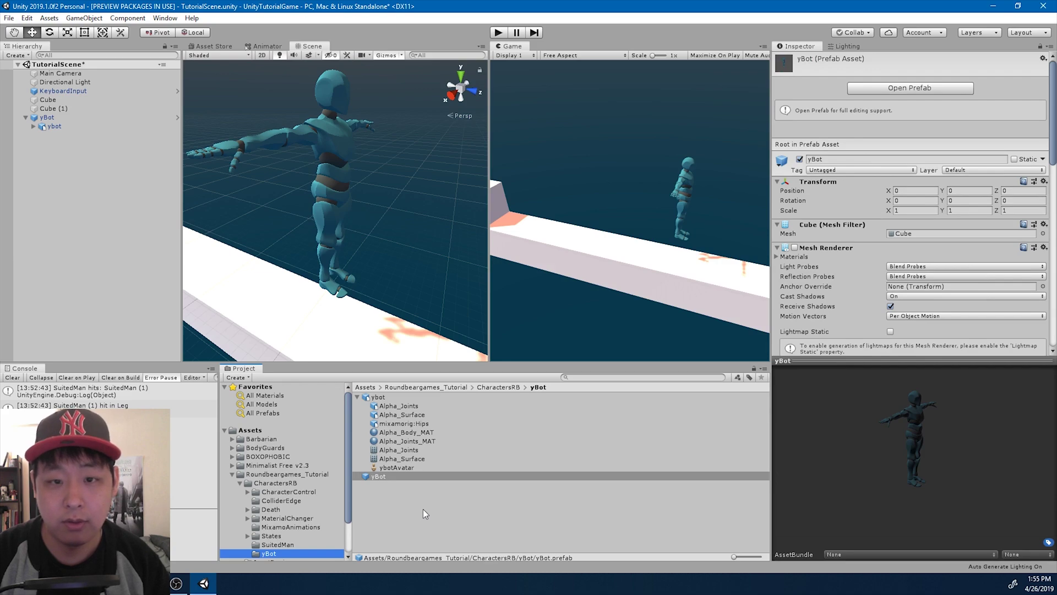
Unpack the yBot instance and fully unpack its child ybot model.
{"action": "right_click", "coordinate": [52, 118]}
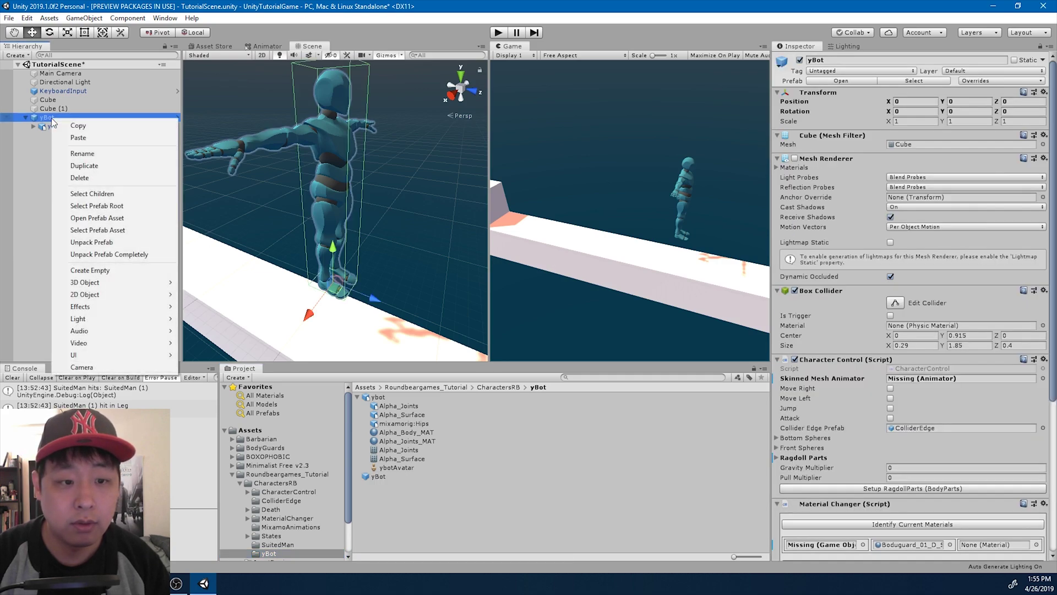
{"action": "left_click", "coordinate": [127, 242]}
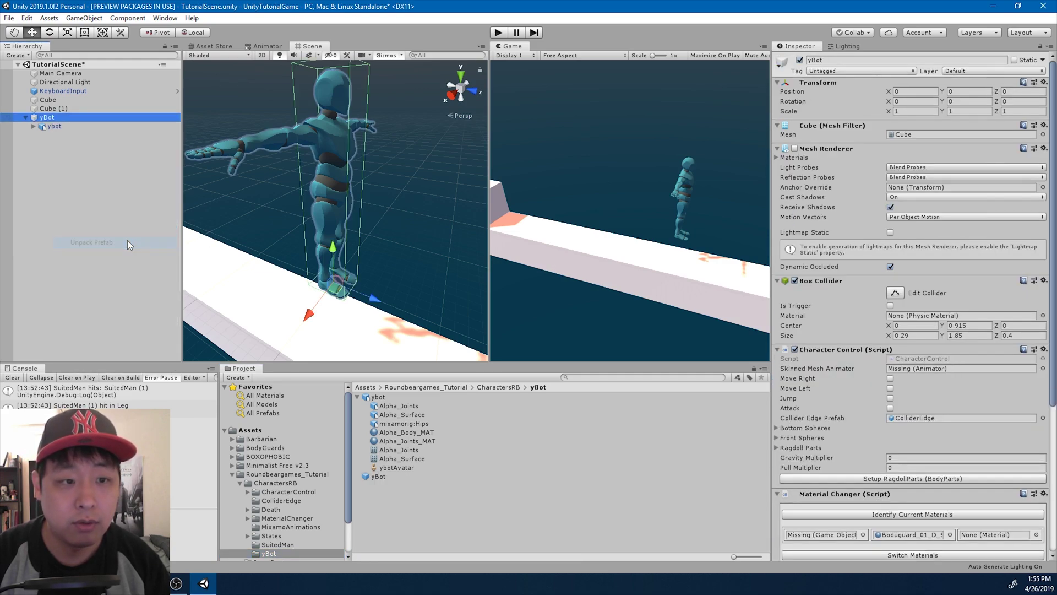
{"action": "right_click", "coordinate": [52, 120]}
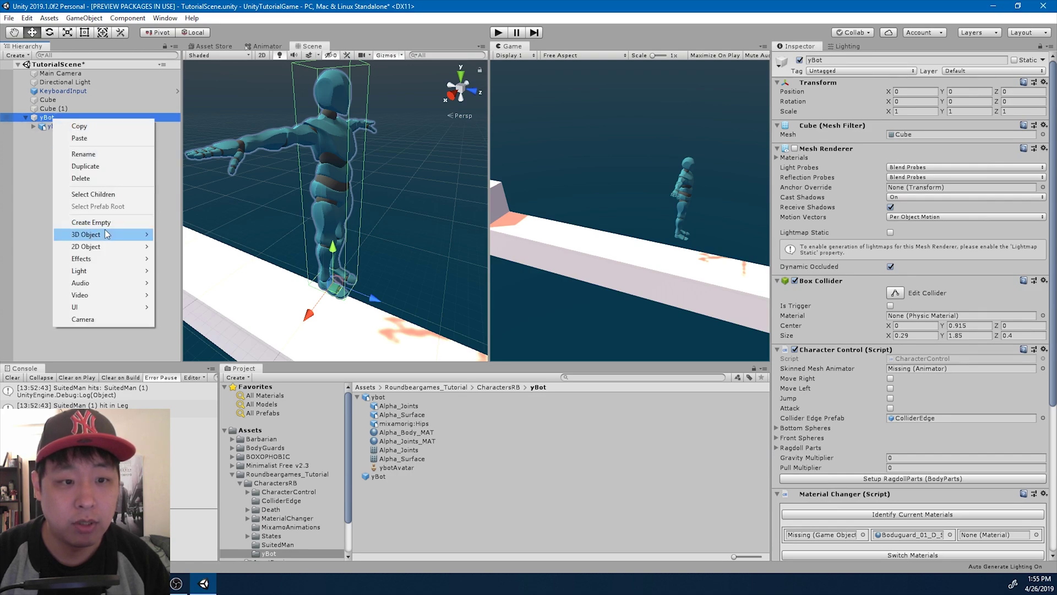
{"action": "left_click", "coordinate": [49, 190]}
{"action": "left_click", "coordinate": [55, 127]}
{"action": "right_click", "coordinate": [55, 127]}
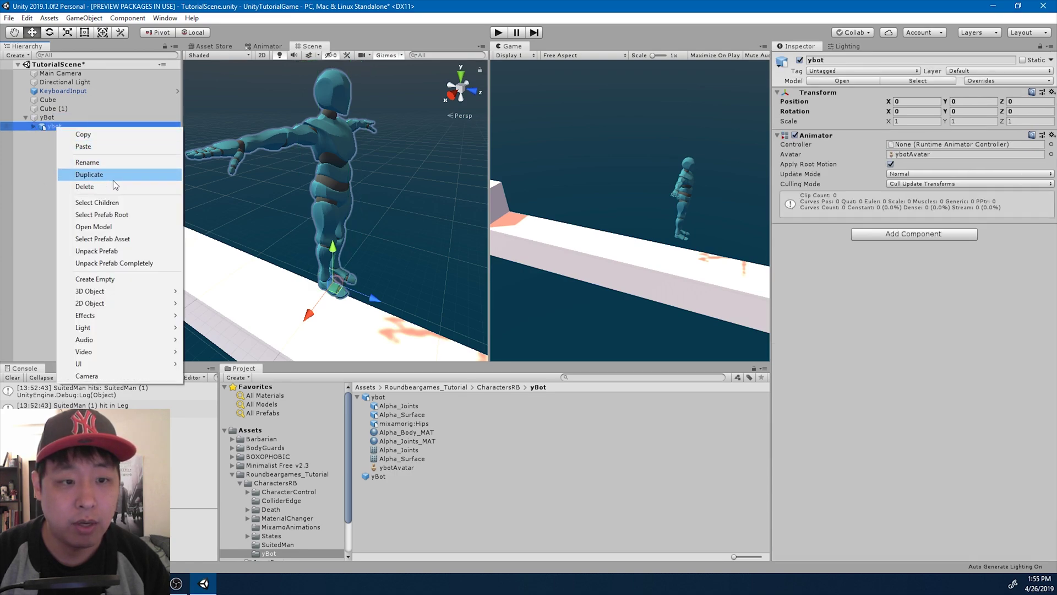
{"action": "left_click", "coordinate": [138, 263]}
Overwrite the yBot prefab with the unpacked object, confirming Replace Anyway.
{"action": "left_click", "coordinate": [47, 117]}
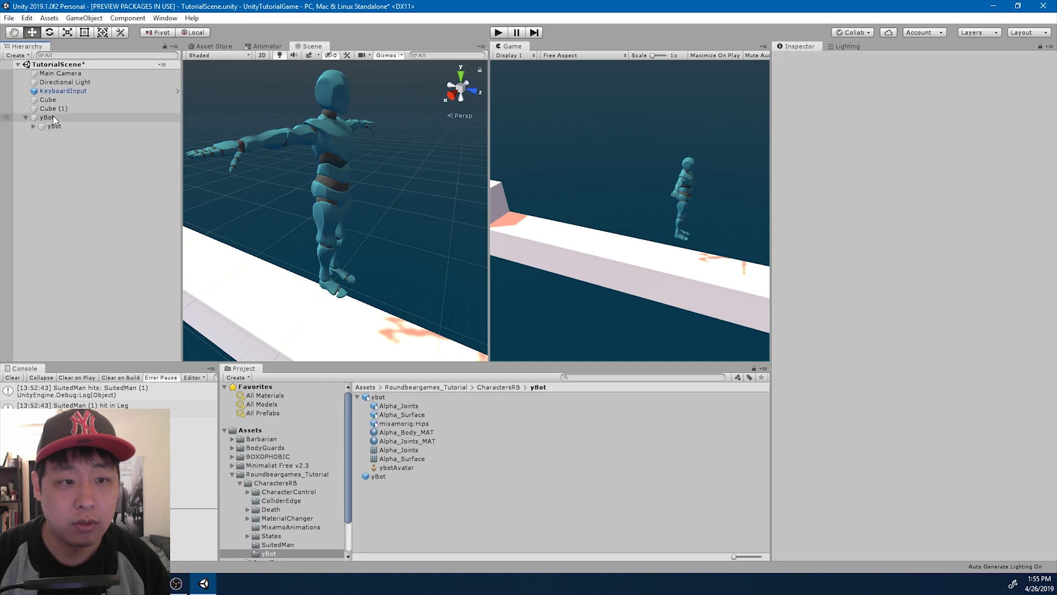
{"action": "left_click", "coordinate": [354, 419]}
{"action": "left_click_drag", "start_coordinate": [378, 472], "coordinate": [378, 475]}
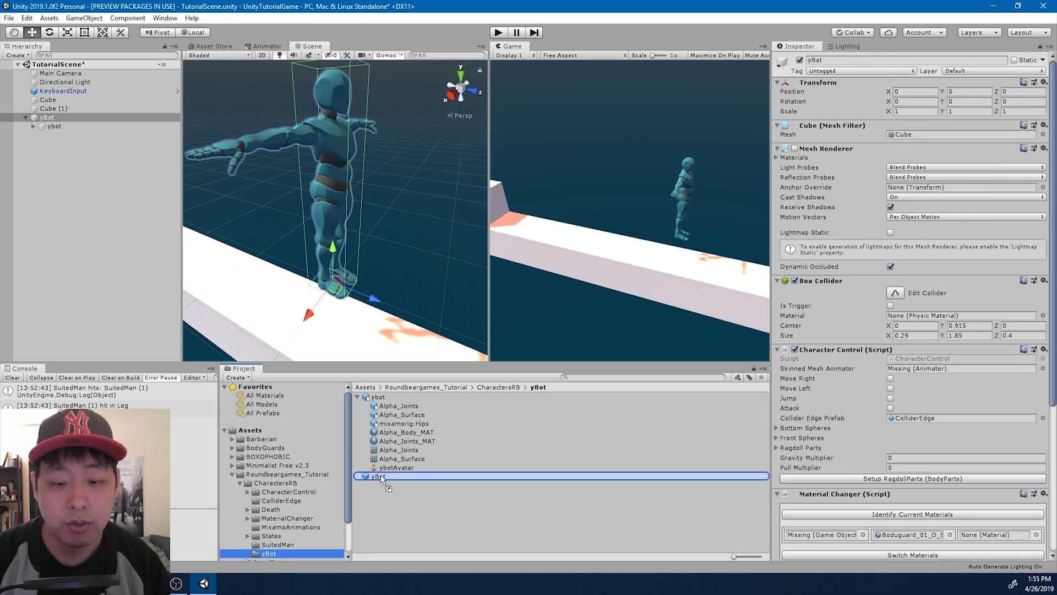
{"action": "left_click", "coordinate": [536, 315]}
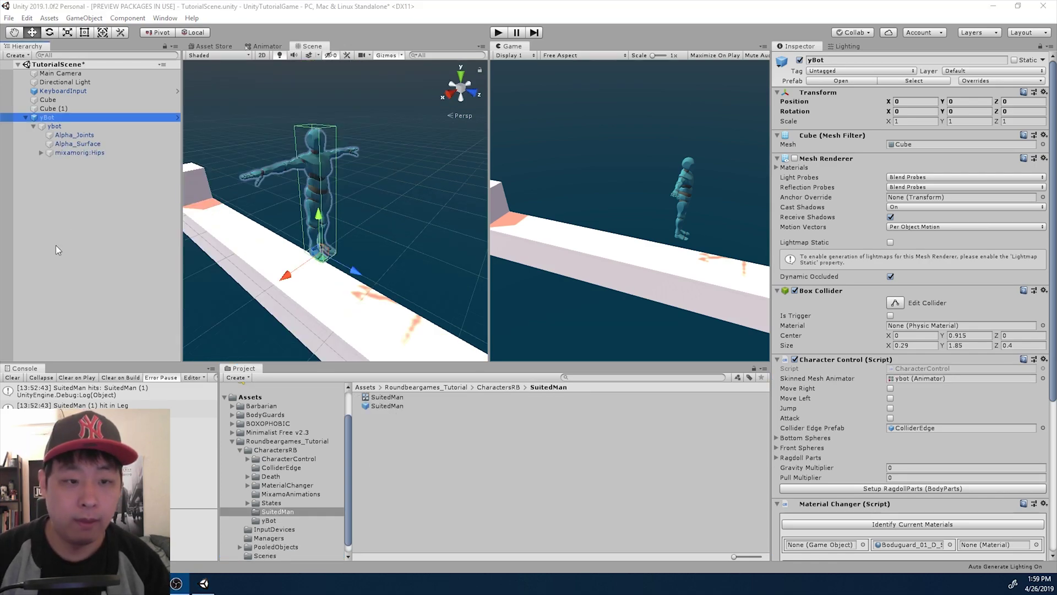
{"action": "left_click", "coordinate": [80, 206]}
Open the Ragdoll builder and assign mixamorig:Hips as the pelvis.
{"action": "right_click", "coordinate": [103, 232]}
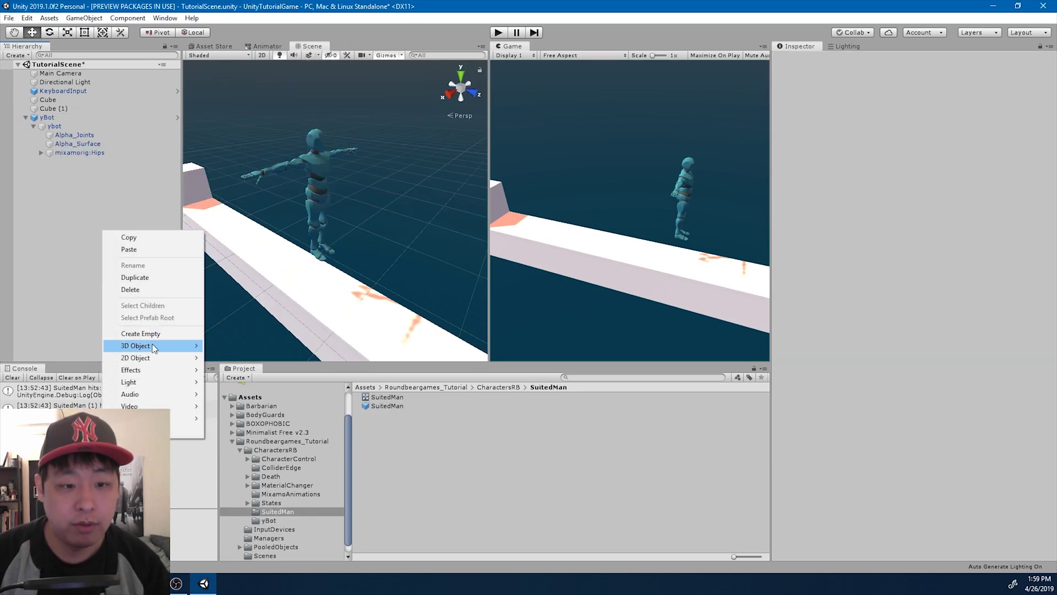
{"action": "mouse_move", "coordinate": [151, 346]}
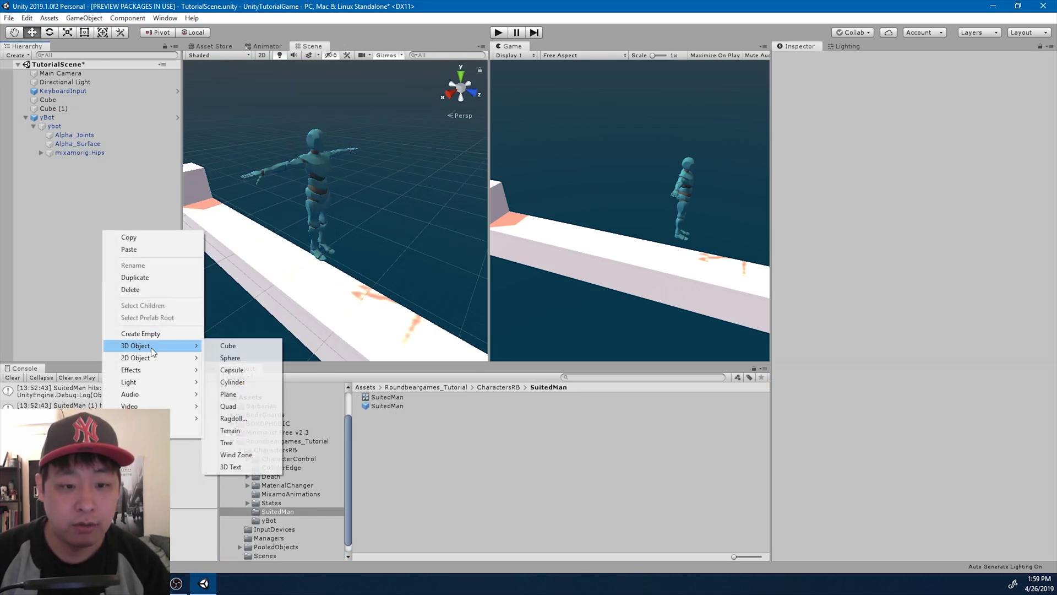
{"action": "left_click", "coordinate": [246, 417]}
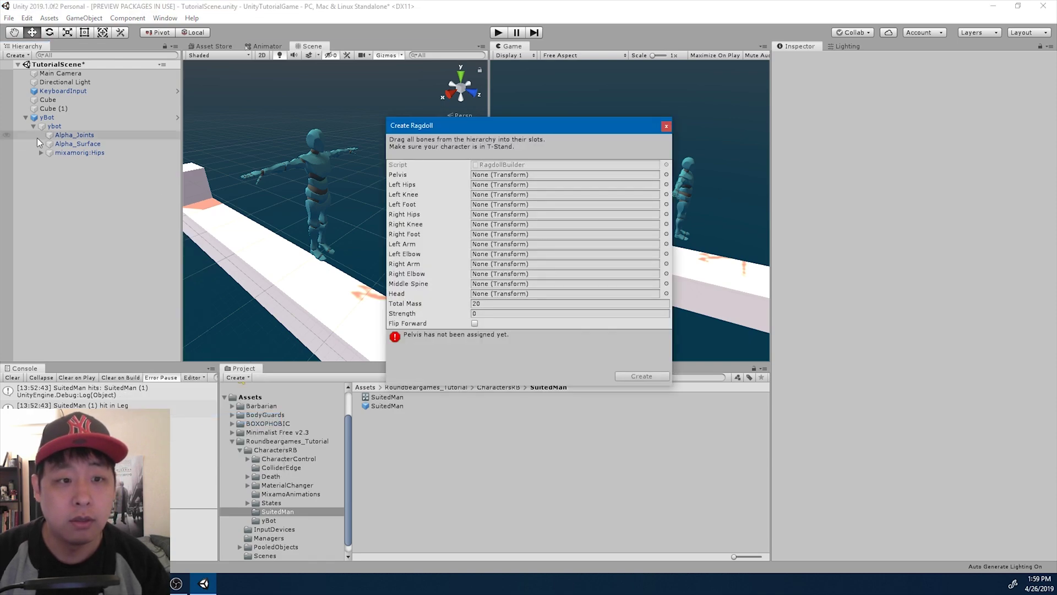
{"action": "left_click", "coordinate": [41, 153]}
{"action": "left_click_drag", "start_coordinate": [91, 153], "coordinate": [490, 174]}
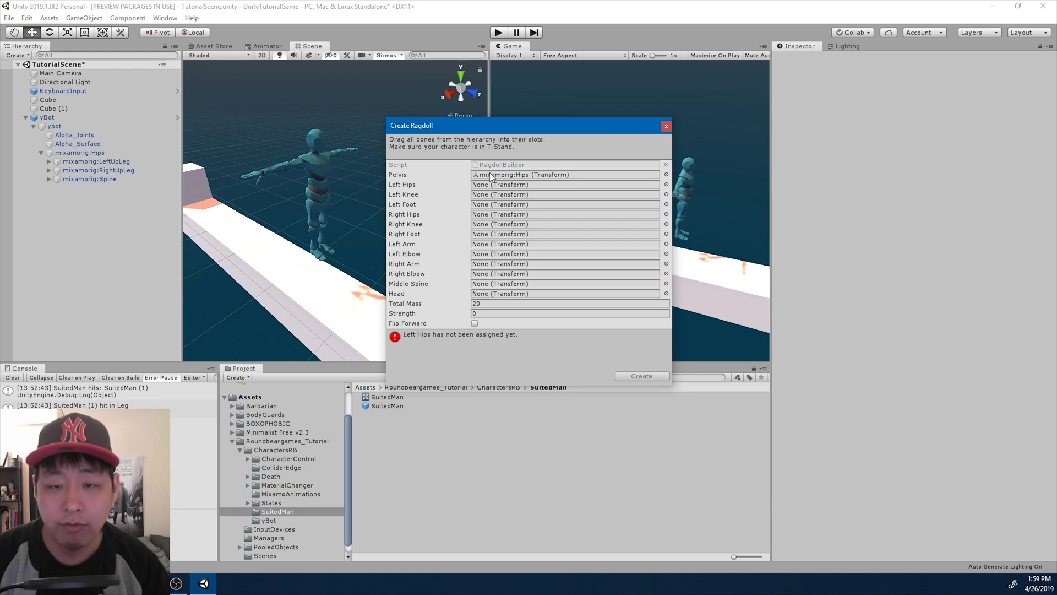
Assign LeftUpLeg, LeftLeg and LeftFoot as the left hip, knee and foot.
{"action": "left_click", "coordinate": [103, 162]}
{"action": "left_click_drag", "start_coordinate": [103, 161], "coordinate": [484, 185]}
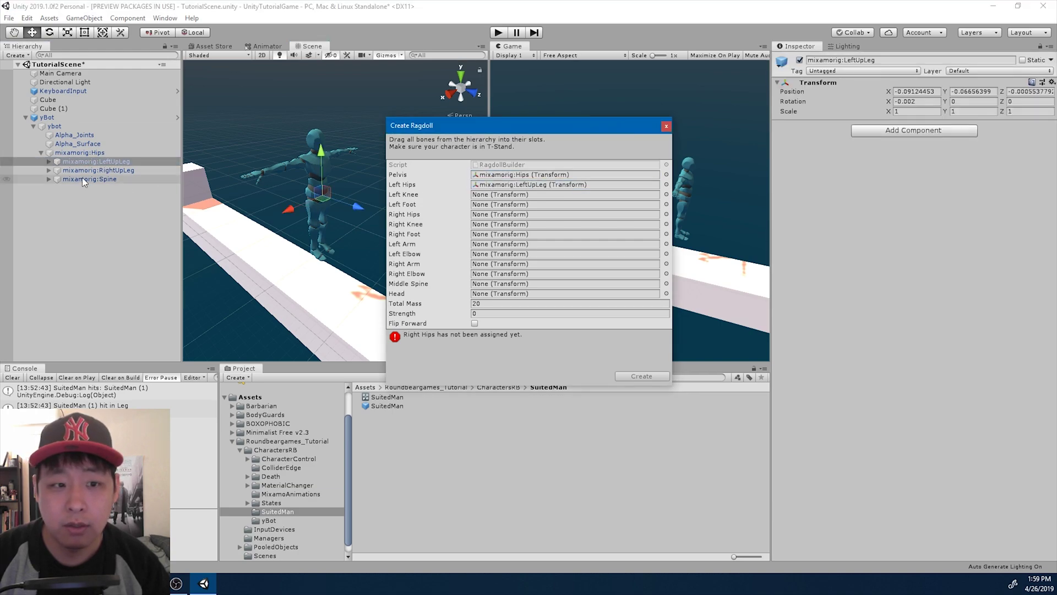
{"action": "left_click", "coordinate": [49, 161]}
{"action": "left_click", "coordinate": [113, 169]}
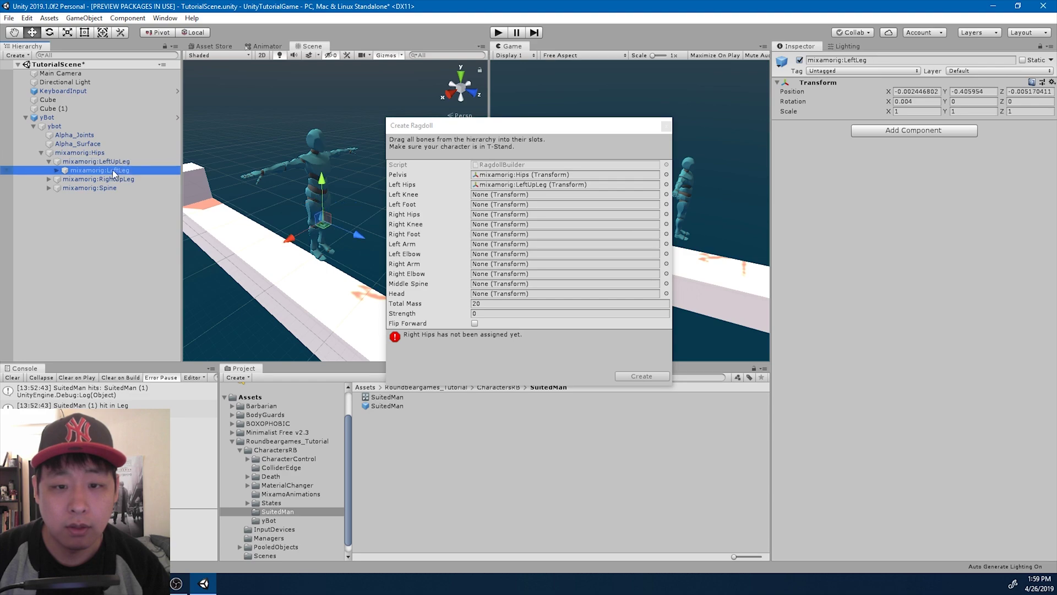
{"action": "left_click_drag", "start_coordinate": [109, 169], "coordinate": [485, 195]}
{"action": "left_click", "coordinate": [56, 170]}
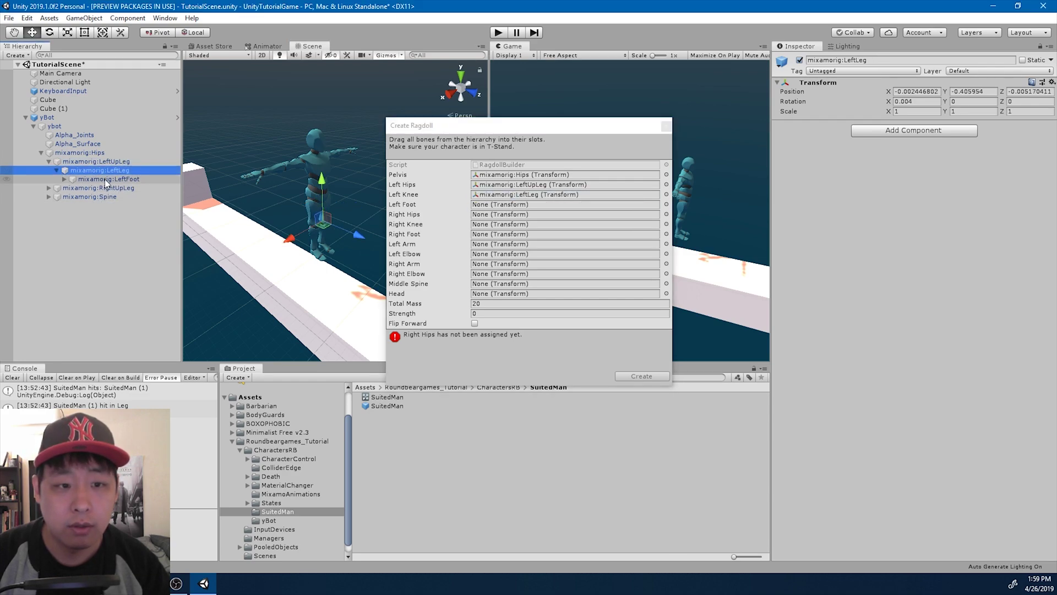
{"action": "left_click_drag", "start_coordinate": [107, 179], "coordinate": [494, 204]}
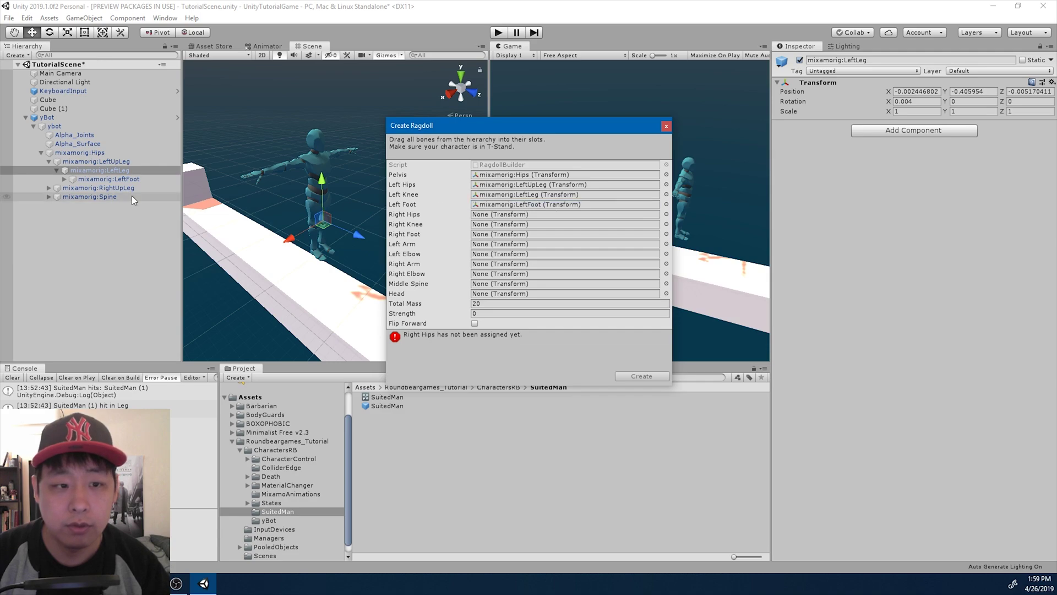
Assign RightUpLeg, RightLeg and RightFoot as the right hip, knee and foot.
{"action": "left_click", "coordinate": [48, 188]}
{"action": "left_click_drag", "start_coordinate": [111, 190], "coordinate": [494, 215]}
{"action": "left_click_drag", "start_coordinate": [98, 197], "coordinate": [491, 225]}
{"action": "left_click", "coordinate": [57, 196]}
{"action": "left_click_drag", "start_coordinate": [102, 205], "coordinate": [488, 238]}
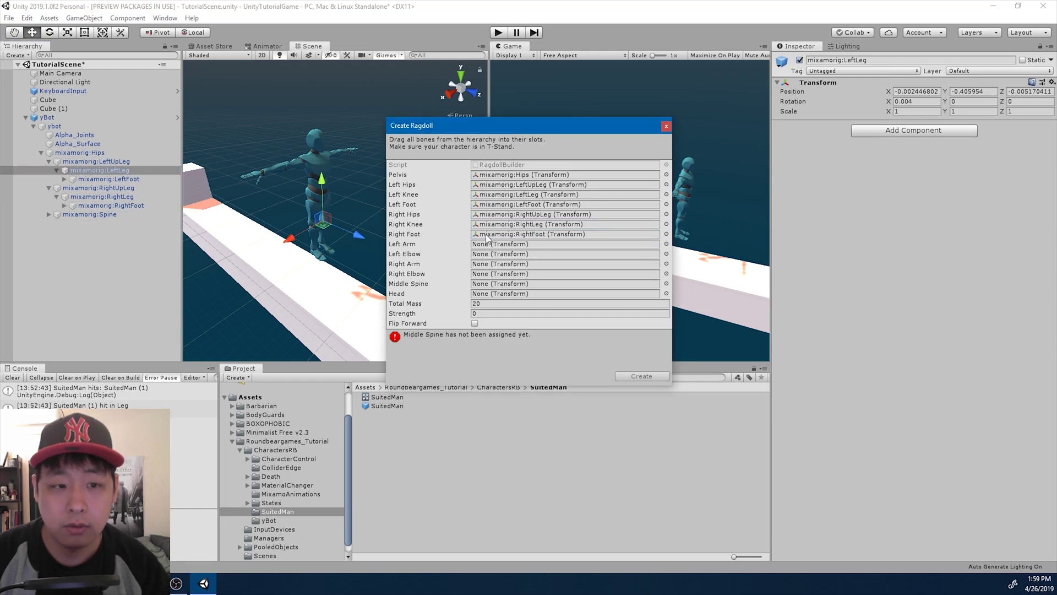
Assign LeftArm and LeftForeArm as the ragdoll's left arm and left elbow.
{"action": "left_click", "coordinate": [49, 214]}
{"action": "left_click", "coordinate": [57, 223]}
{"action": "left_click", "coordinate": [64, 232]}
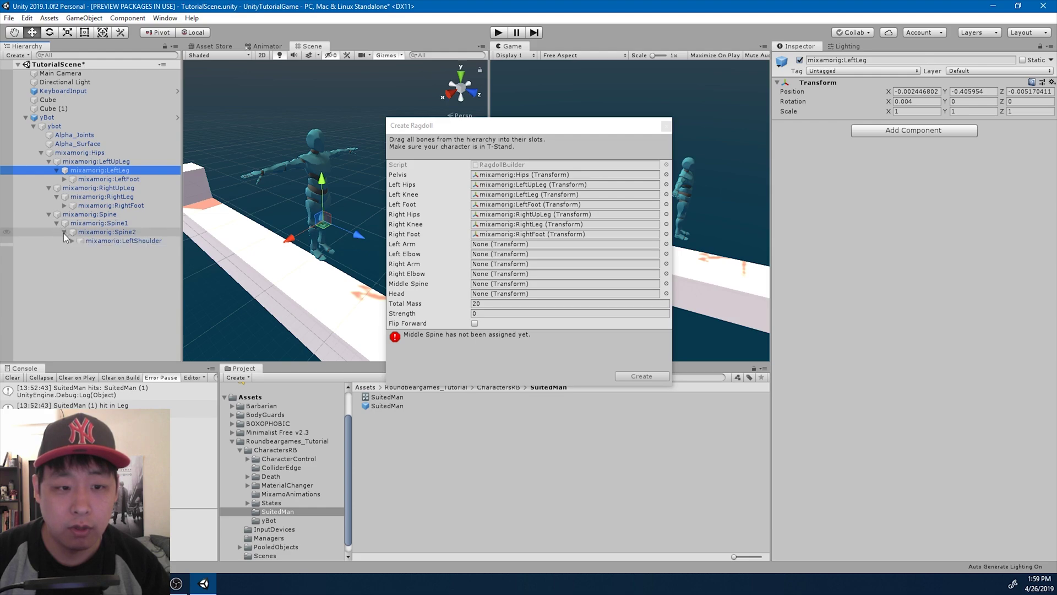
{"action": "left_click", "coordinate": [72, 240]}
{"action": "left_click", "coordinate": [137, 249]}
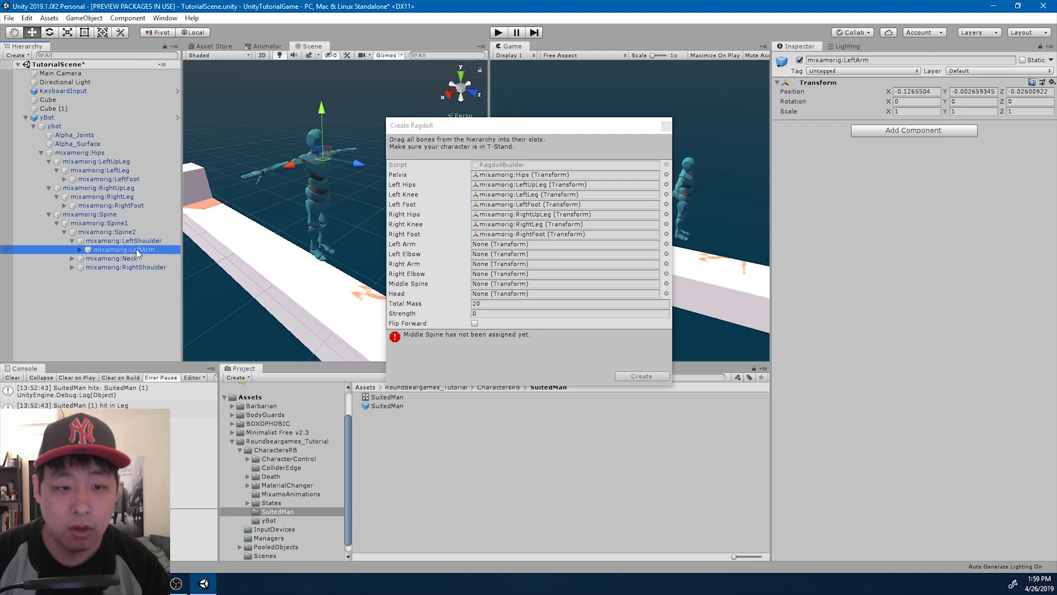
{"action": "left_click_drag", "start_coordinate": [141, 249], "coordinate": [550, 244]}
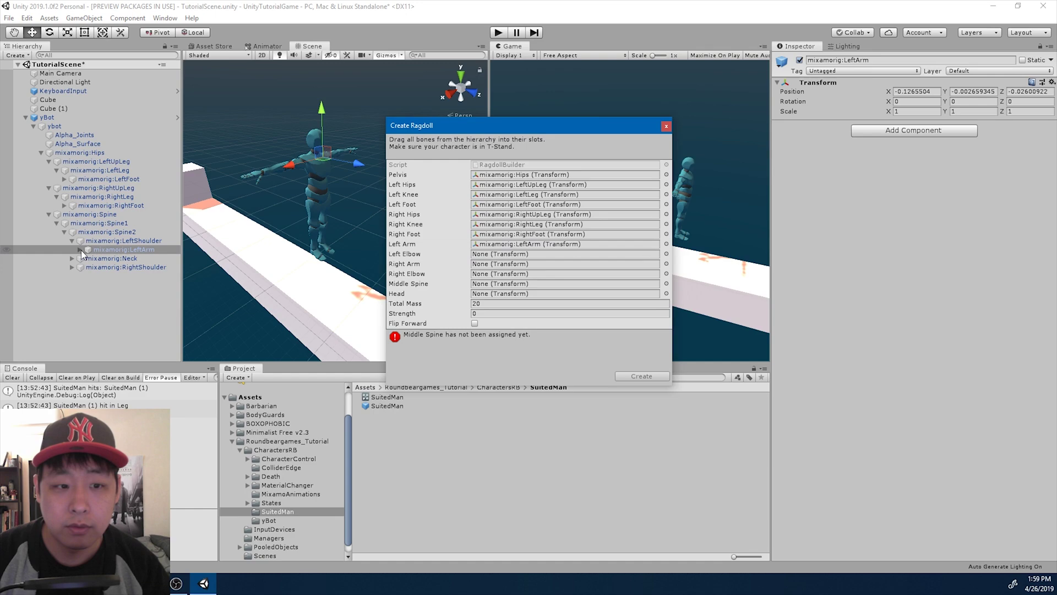
{"action": "left_click", "coordinate": [81, 250]}
{"action": "left_click", "coordinate": [139, 259]}
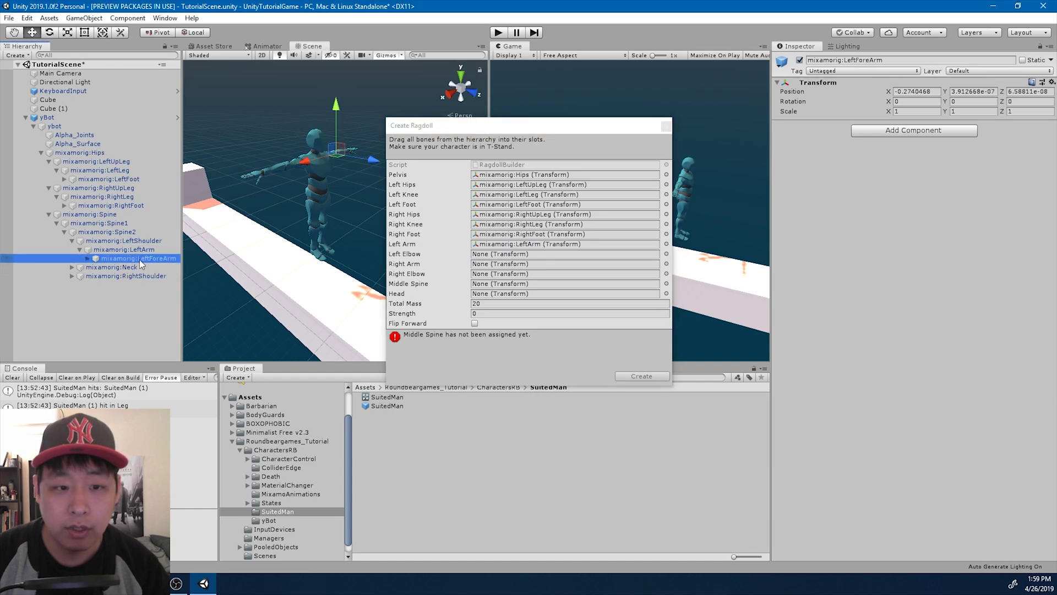
{"action": "left_click_drag", "start_coordinate": [140, 259], "coordinate": [496, 255]}
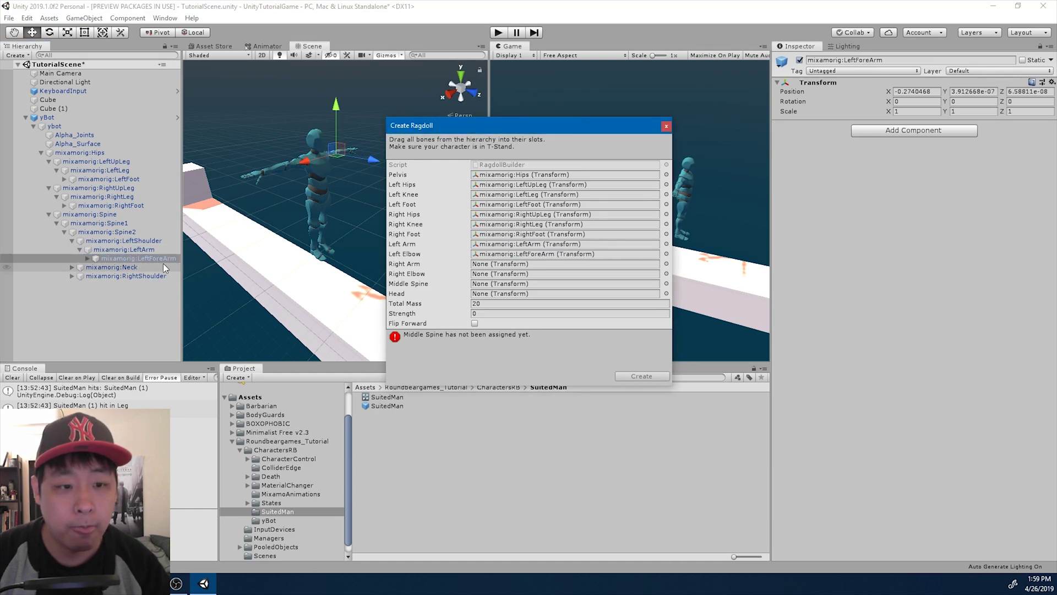
Assign RightArm and RightForeArm as the ragdoll's right arm and right elbow.
{"action": "left_click", "coordinate": [72, 276]}
{"action": "left_click_drag", "start_coordinate": [140, 285], "coordinate": [496, 264]}
{"action": "left_click", "coordinate": [80, 285]}
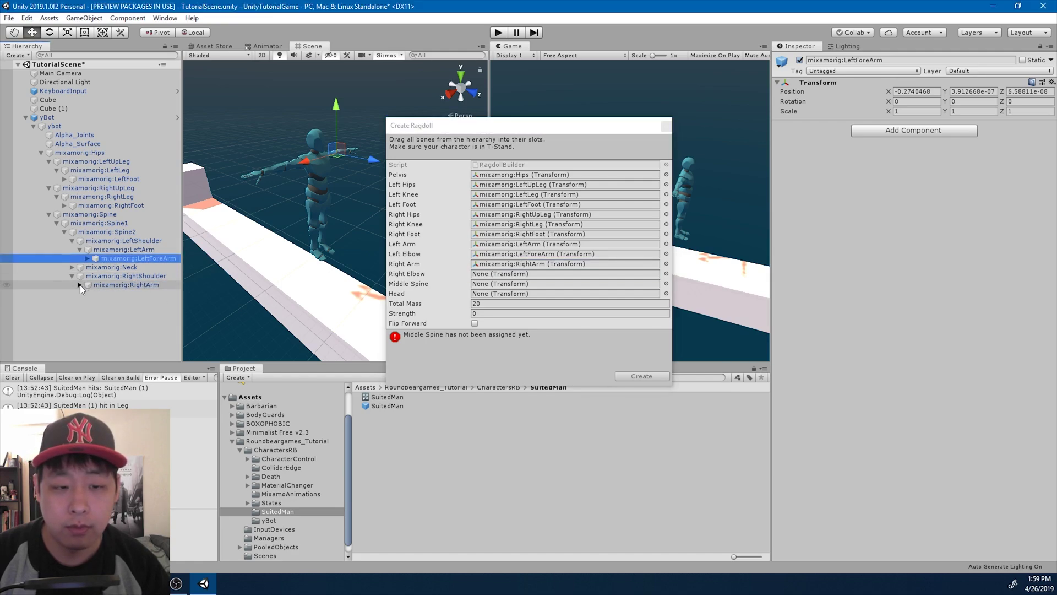
{"action": "left_click_drag", "start_coordinate": [132, 293], "coordinate": [532, 277]}
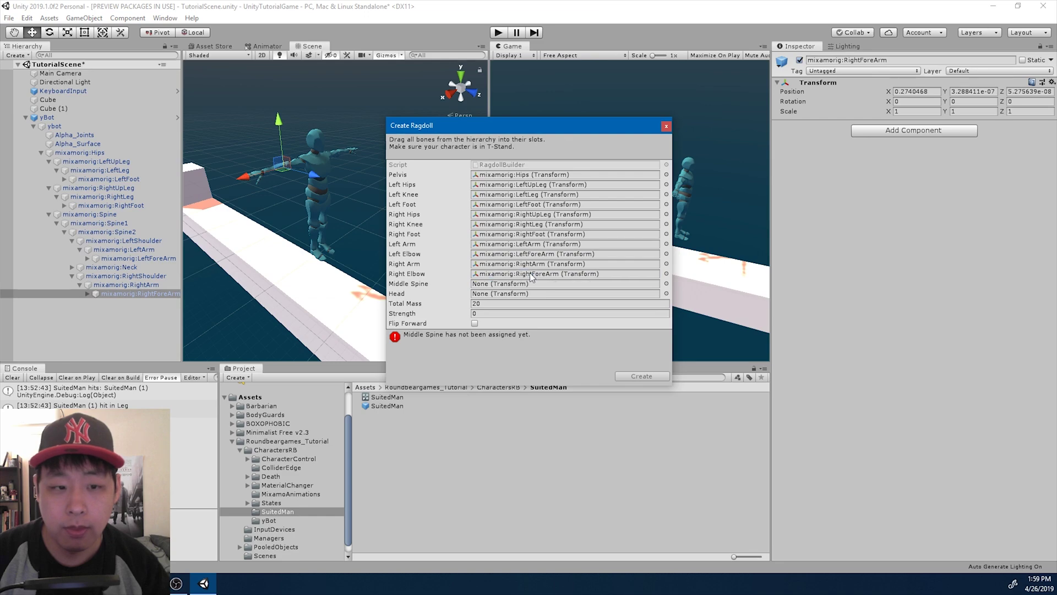
Assign Spine1 as middle spine and Head as head, then create the ragdoll.
{"action": "left_click", "coordinate": [125, 225]}
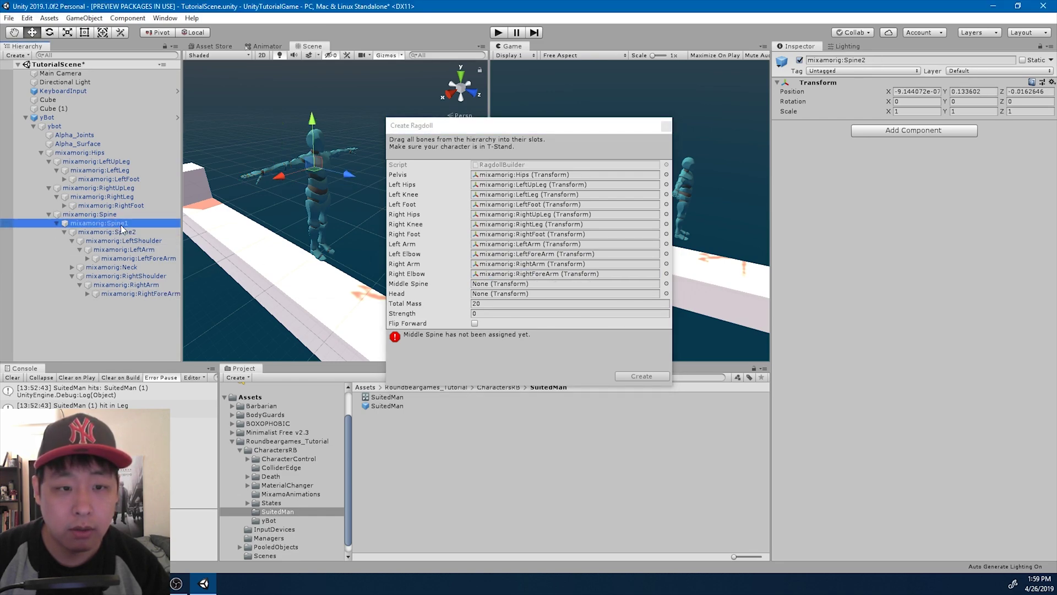
{"action": "left_click", "coordinate": [104, 215]}
{"action": "left_click", "coordinate": [119, 225]}
{"action": "left_click_drag", "start_coordinate": [119, 227], "coordinate": [505, 283]}
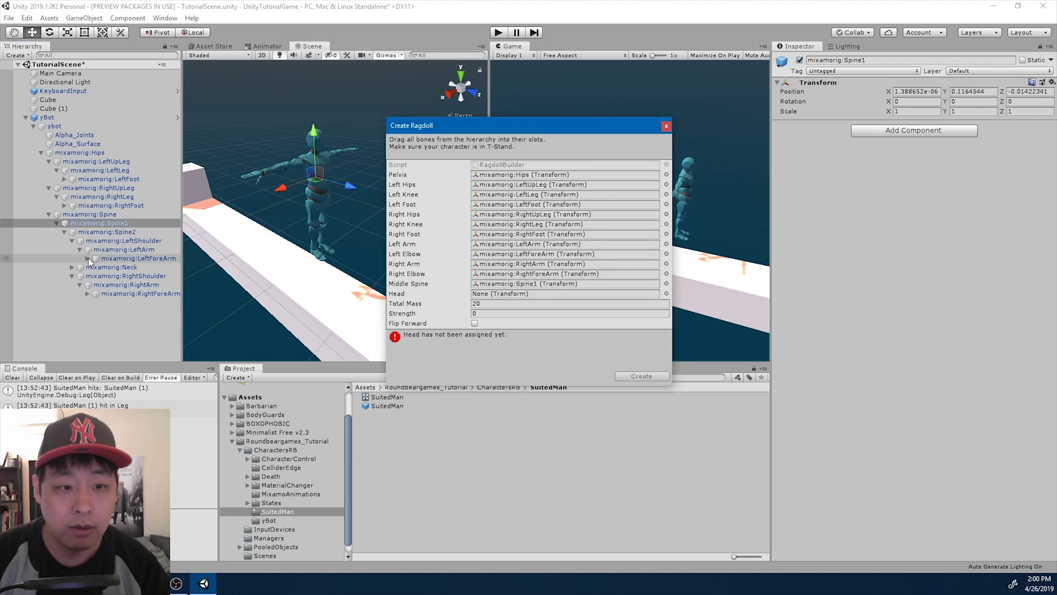
{"action": "left_click", "coordinate": [72, 268]}
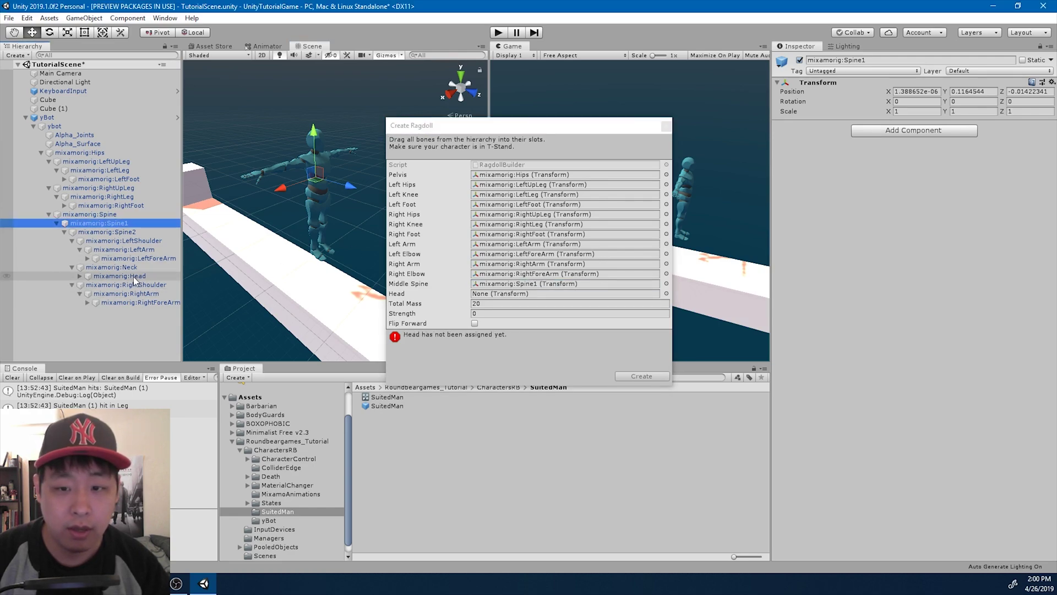
{"action": "left_click_drag", "start_coordinate": [133, 276], "coordinate": [498, 295]}
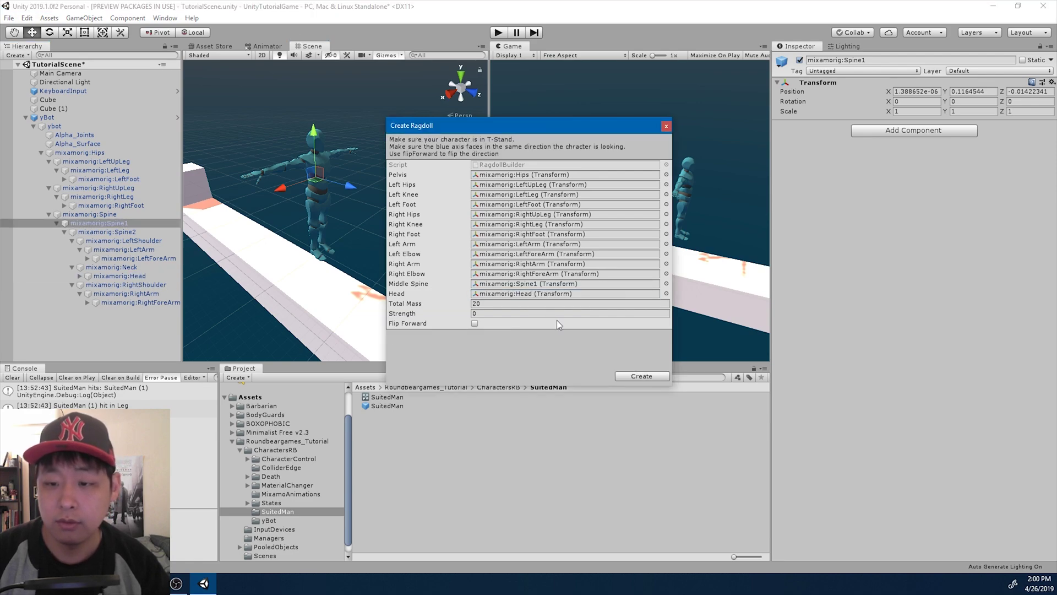
{"action": "left_click", "coordinate": [642, 376]}
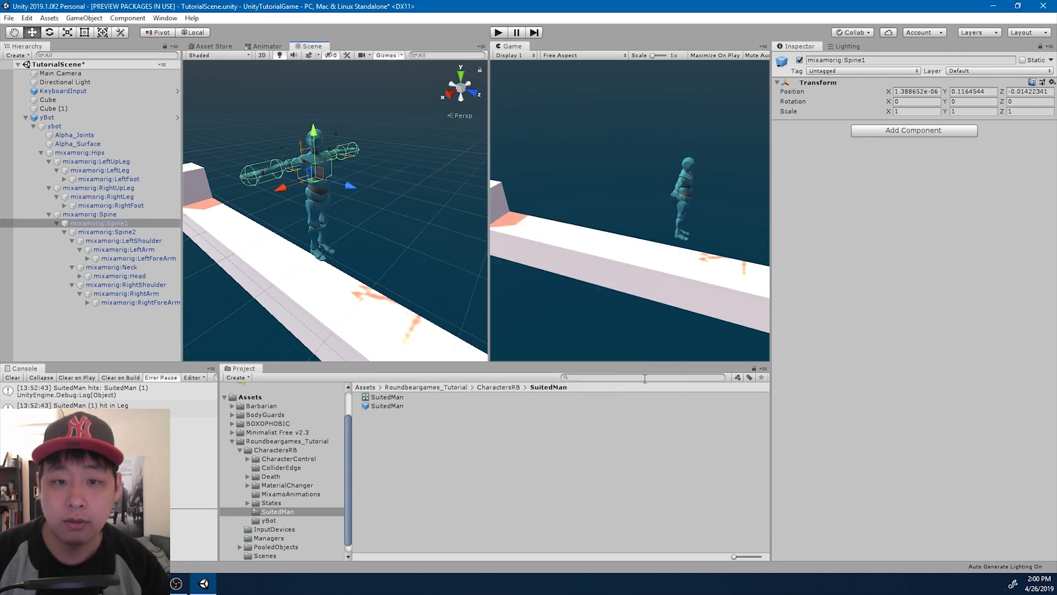
Frame yBot and shrink the LeftForeArm capsule collider to radius 0.06, height about 0.3.
{"action": "left_click", "coordinate": [63, 117]}
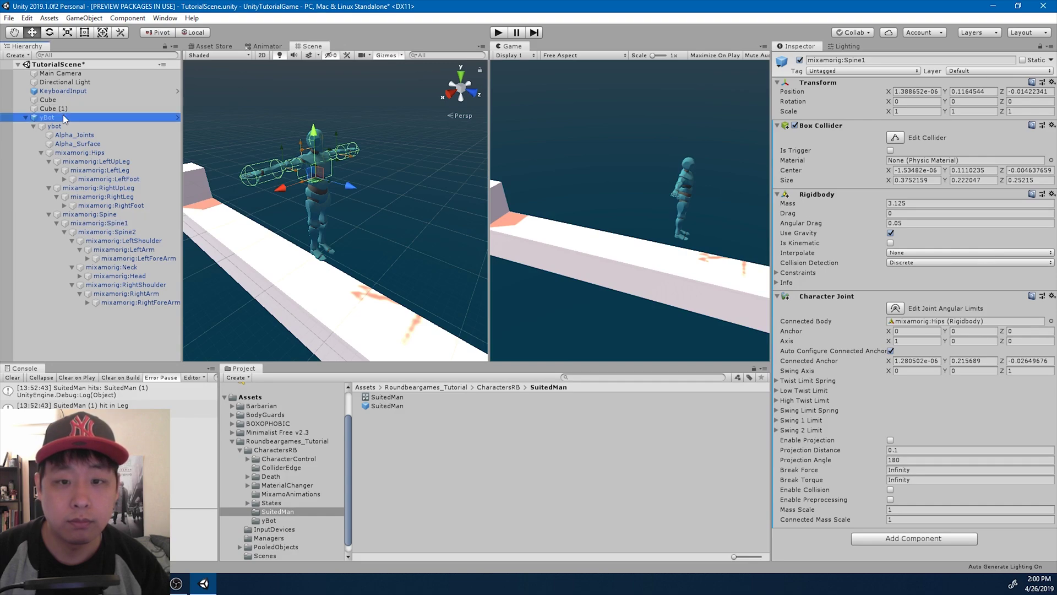
{"action": "key", "text": "f"}
{"action": "left_click_drag", "start_coordinate": [342, 211], "coordinate": [159, 204], "text": "alt"}
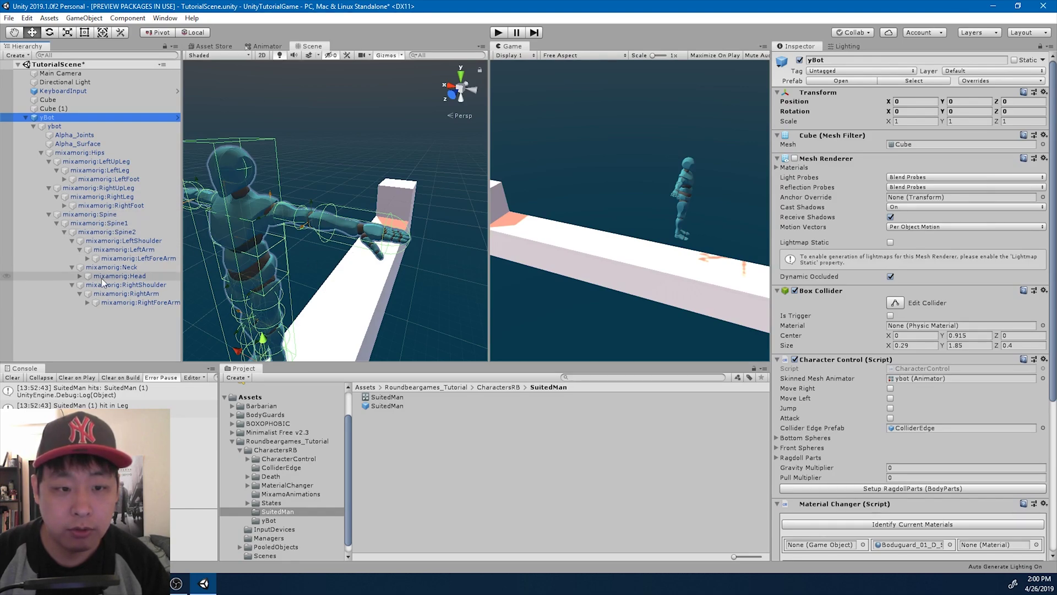
{"action": "left_click", "coordinate": [120, 260]}
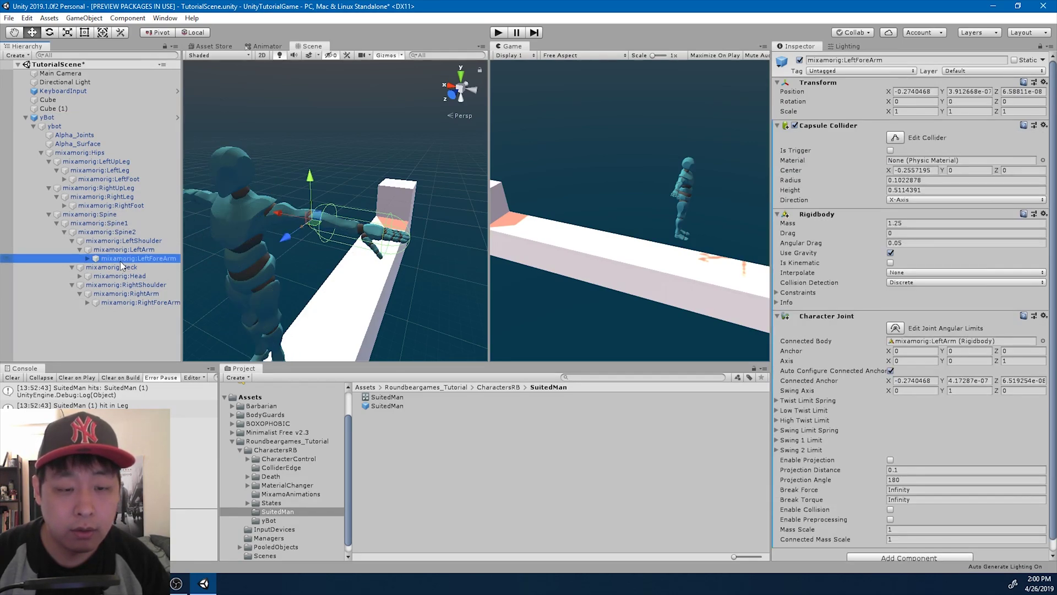
{"action": "left_click", "coordinate": [873, 193]}
{"action": "left_click_drag", "start_coordinate": [871, 191], "coordinate": [872, 181]}
{"action": "left_click", "coordinate": [915, 181]}
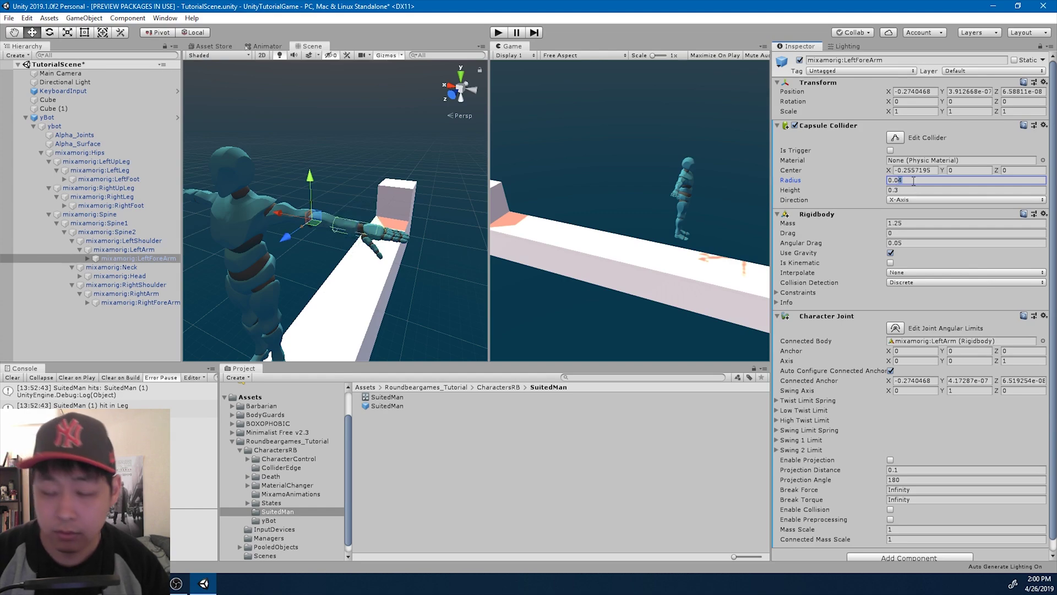
{"action": "type", "text": "0.06"}
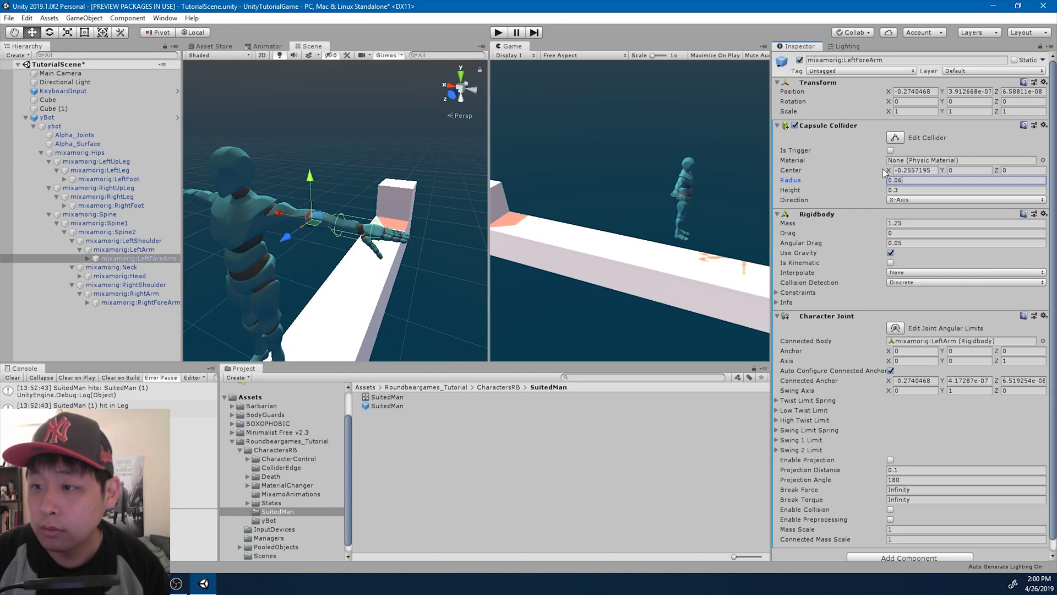
{"action": "left_click_drag", "start_coordinate": [884, 169], "coordinate": [886, 171]}
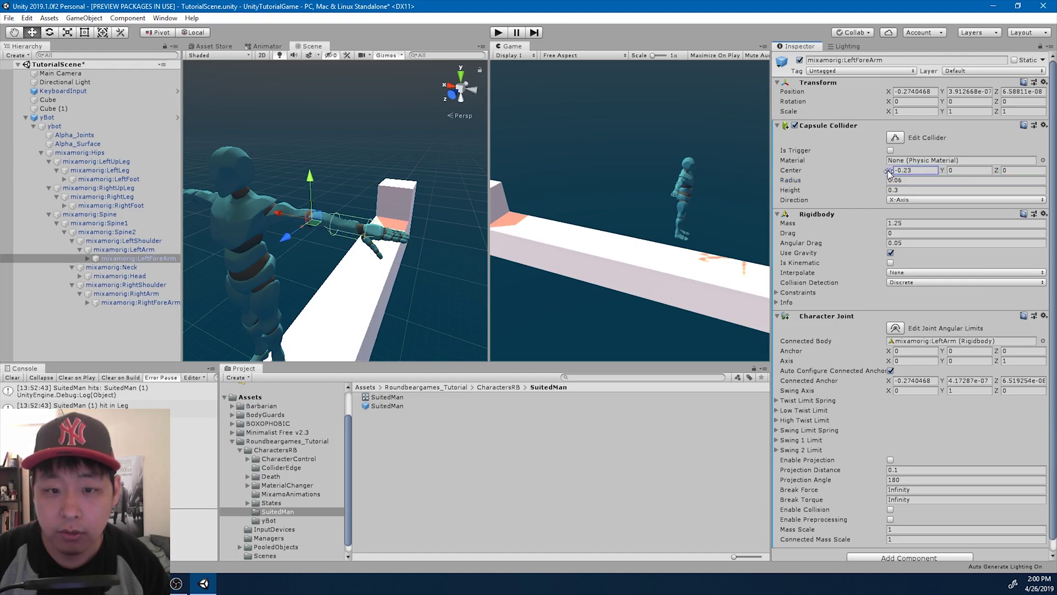
{"action": "left_click_drag", "start_coordinate": [889, 172], "coordinate": [890, 172]}
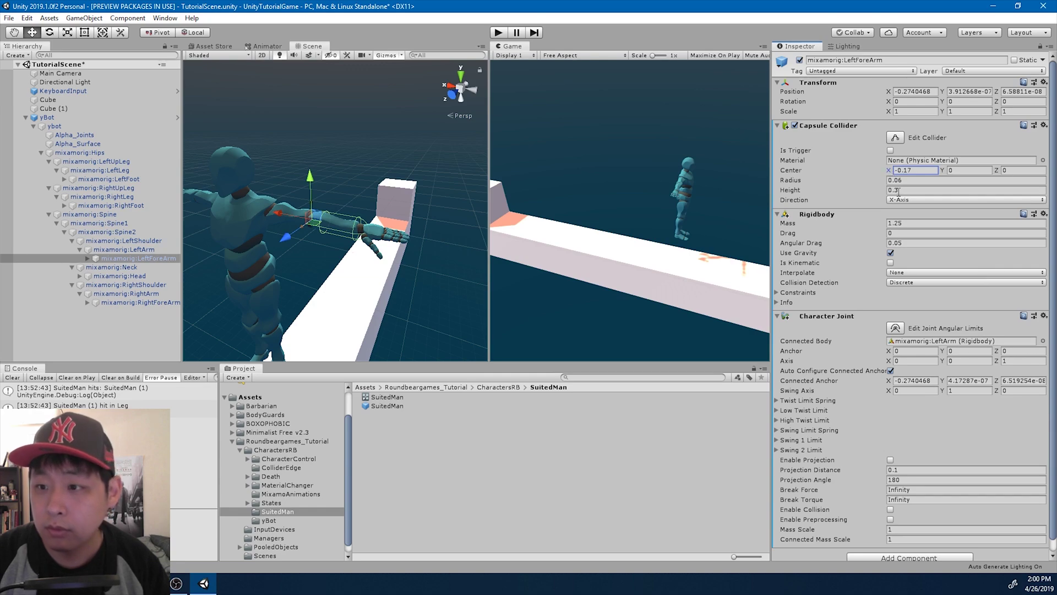
Set the forearm collider height to 0.26 and center X to -0.14, then review the arm.
{"action": "left_click", "coordinate": [896, 190]}
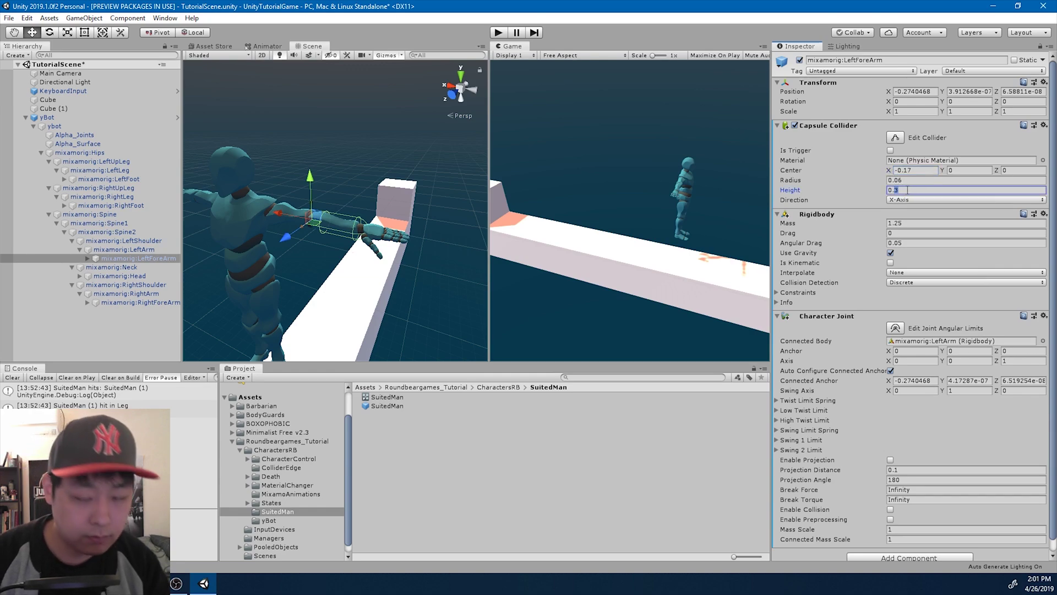
{"action": "type", "text": "0.25"}
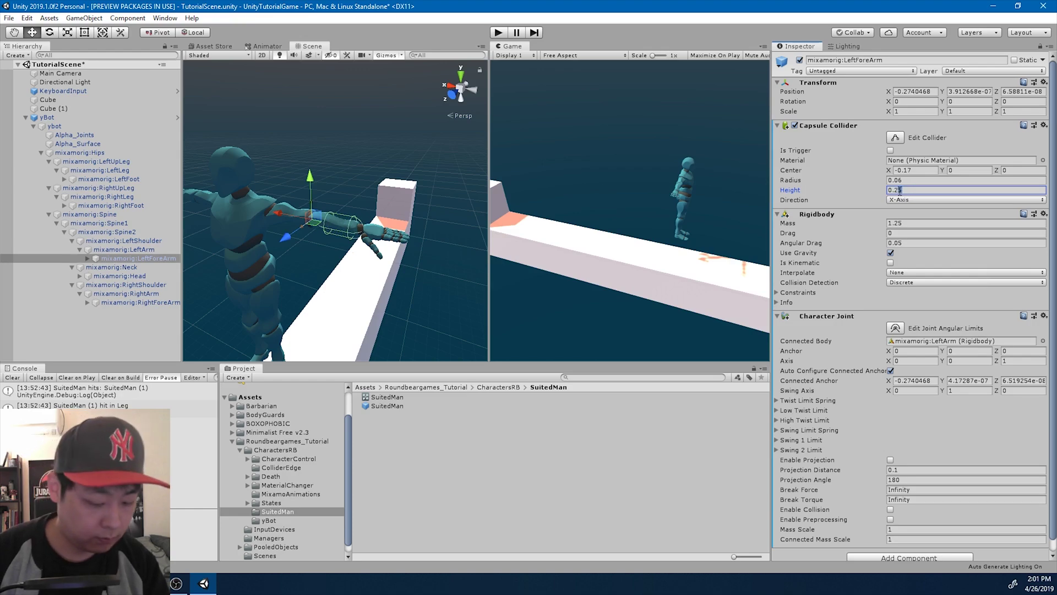
{"action": "key", "text": "BackSpace"}
{"action": "type", "text": "6"}
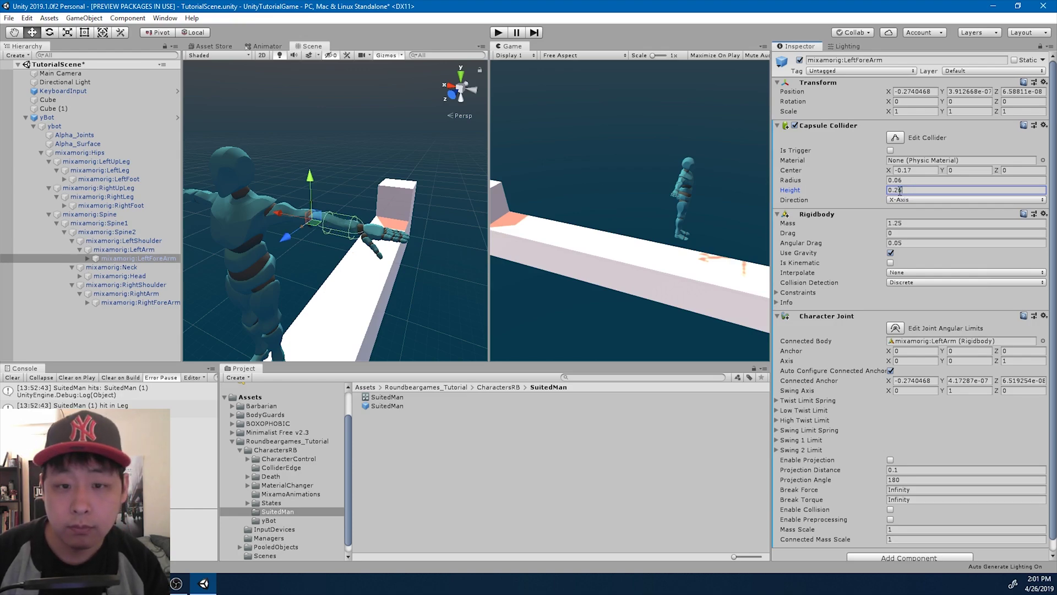
{"action": "left_click", "coordinate": [872, 182]}
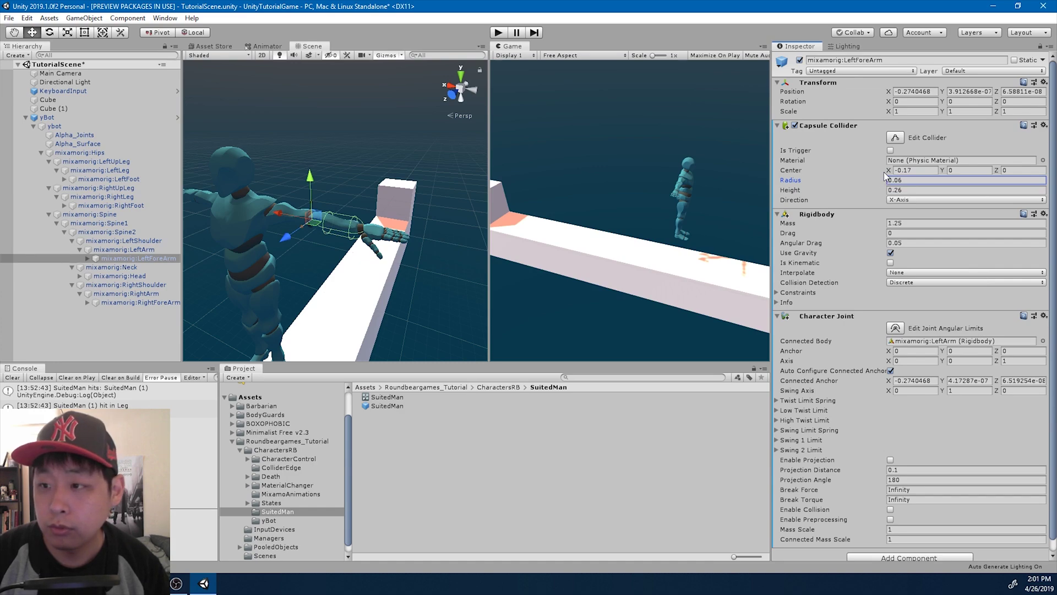
{"action": "left_click_drag", "start_coordinate": [886, 170], "coordinate": [884, 169]}
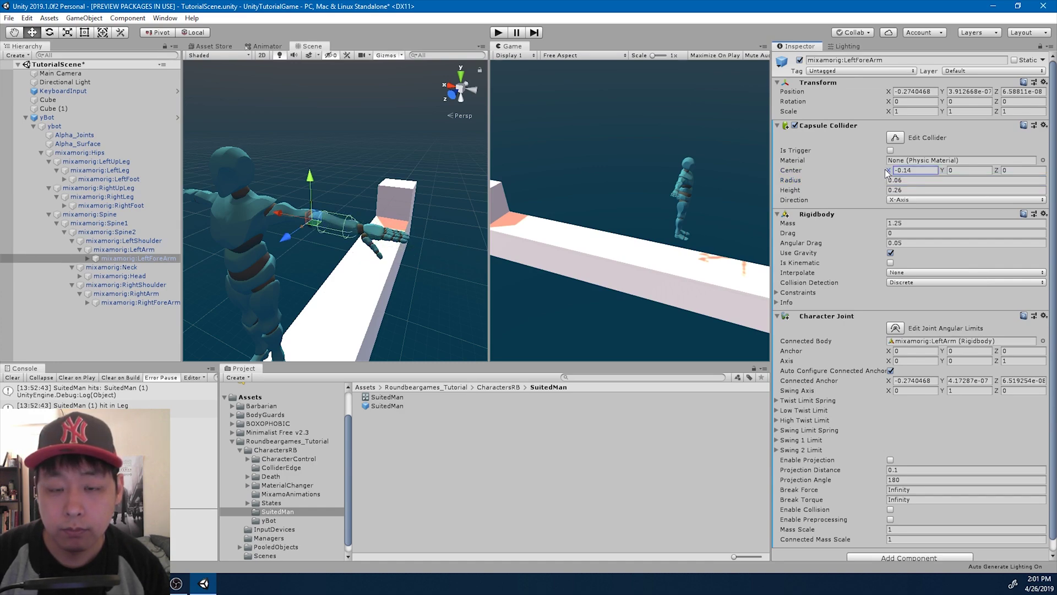
{"action": "left_click", "coordinate": [104, 118]}
{"action": "scroll", "coordinate": [310, 189], "scroll_direction": "up", "scroll_amount": 5}
{"action": "scroll", "coordinate": [409, 199], "scroll_direction": "down", "scroll_amount": 8}
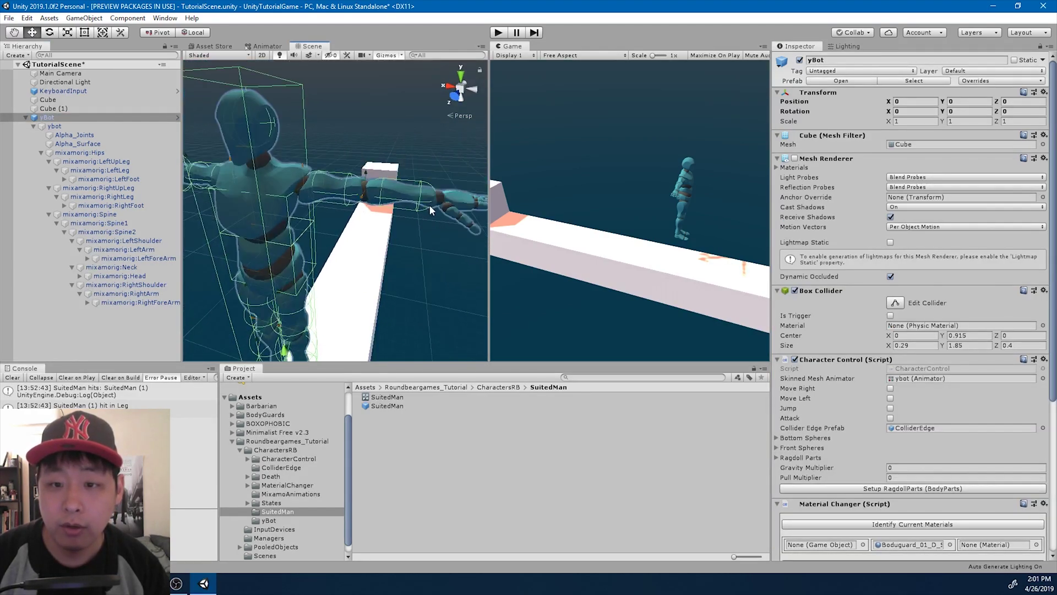
{"action": "left_click_drag", "start_coordinate": [429, 205], "coordinate": [209, 257], "text": "alt"}
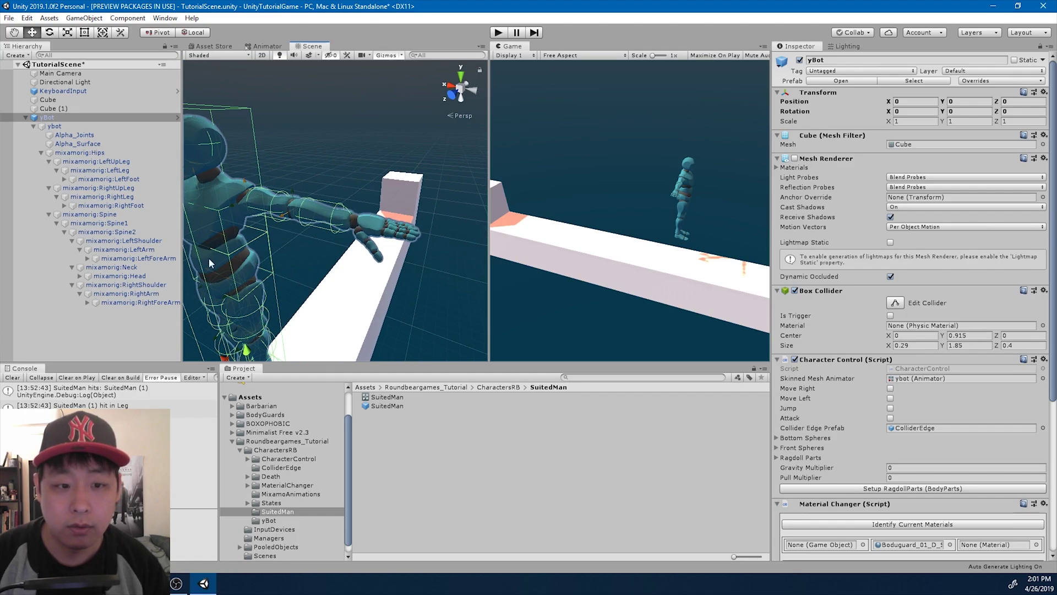
Copy the LeftForeArm's Capsule Collider component.
{"action": "left_click", "coordinate": [137, 258]}
{"action": "scroll", "coordinate": [843, 259], "scroll_direction": "down", "scroll_amount": 1}
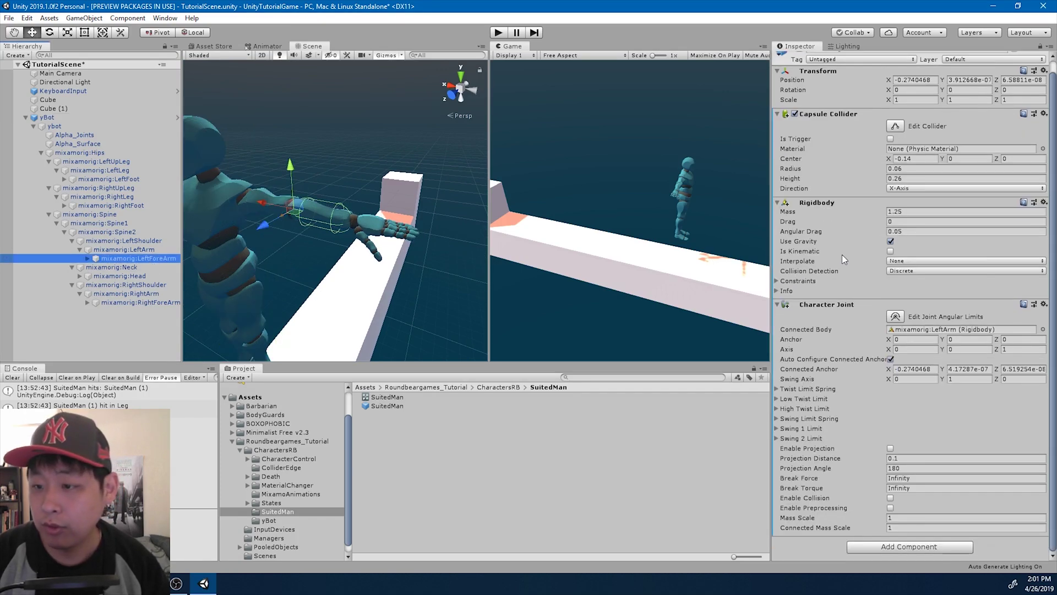
{"action": "right_click", "coordinate": [833, 112]}
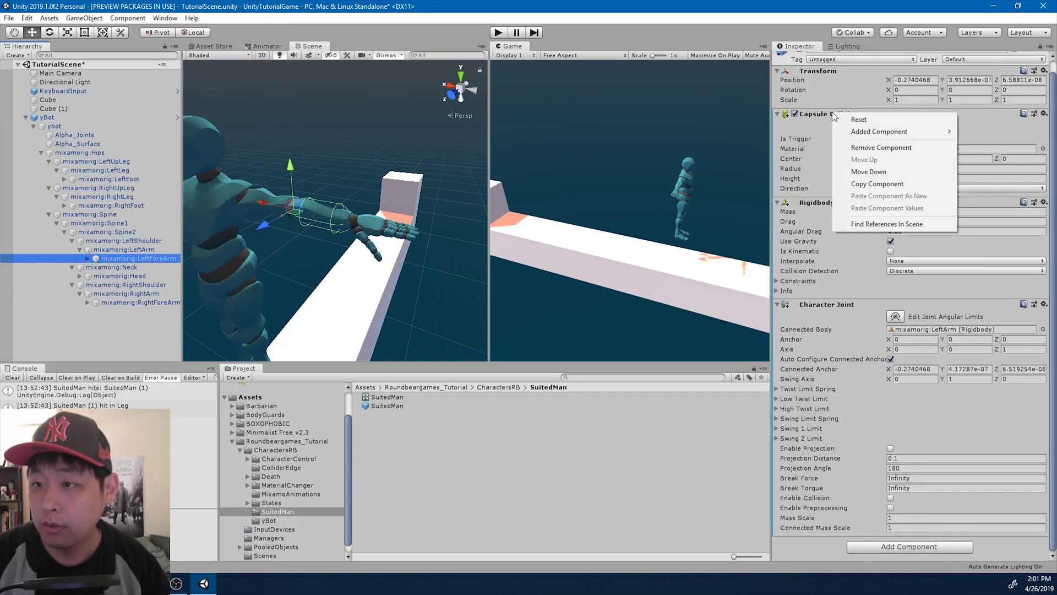
{"action": "left_click", "coordinate": [892, 183]}
Paste the collider values onto RightForeArm and flip its center X to 0.14.
{"action": "double_click", "coordinate": [156, 302]}
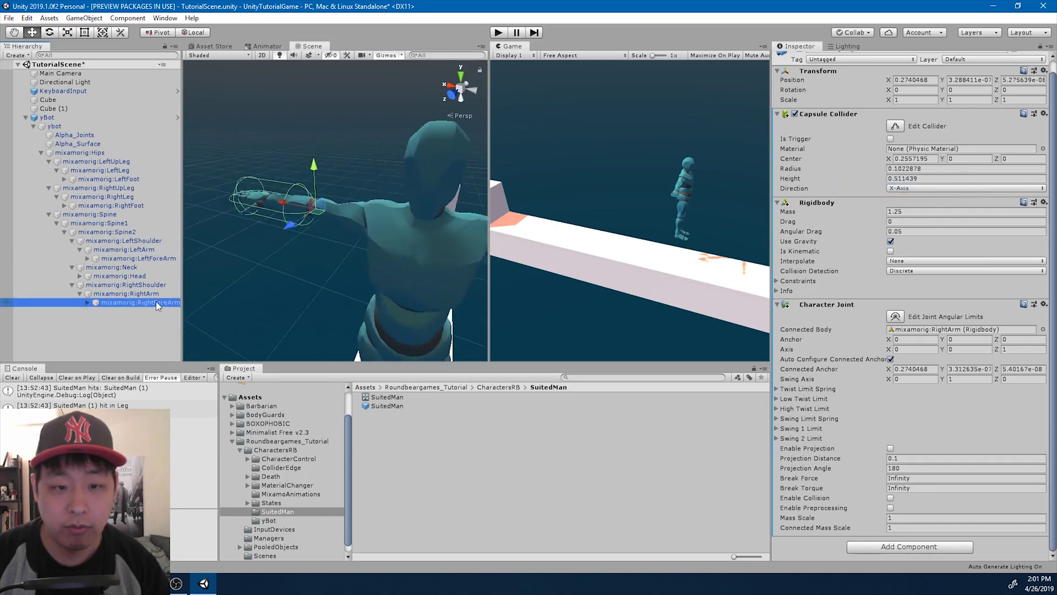
{"action": "right_click", "coordinate": [827, 112]}
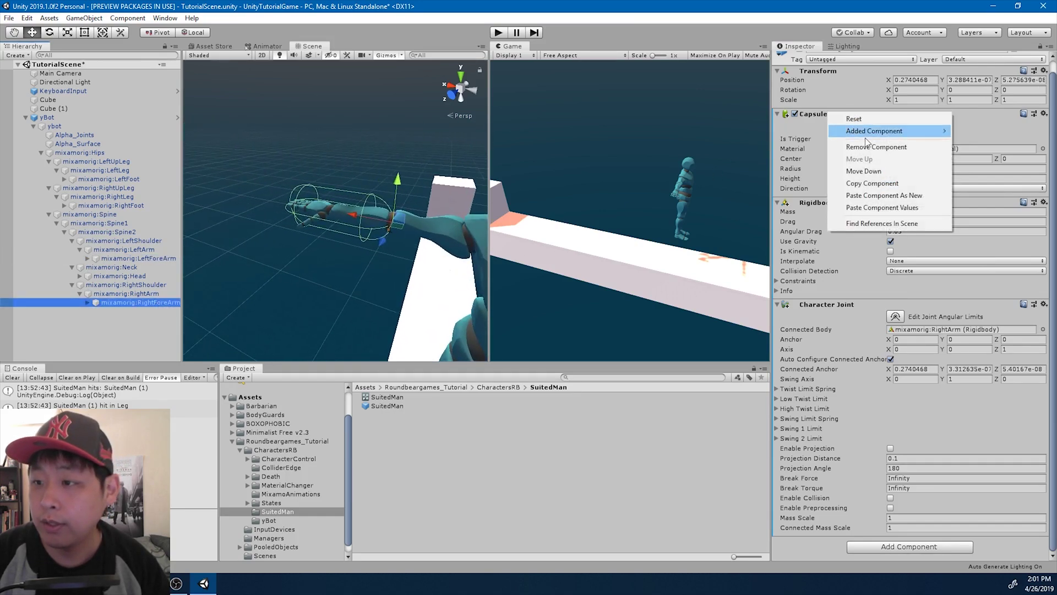
{"action": "left_click", "coordinate": [887, 208]}
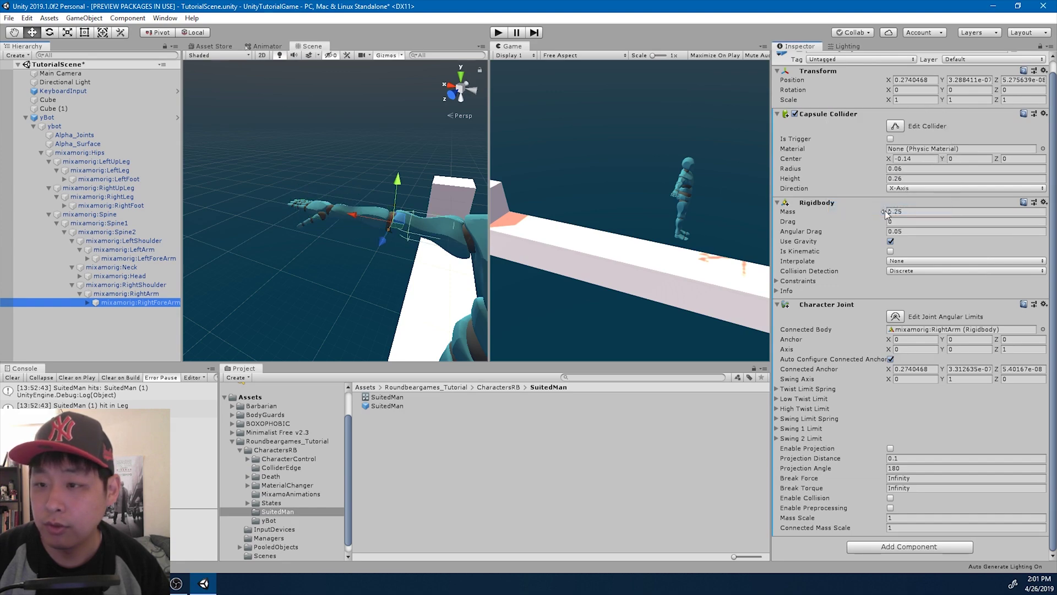
{"action": "left_click", "coordinate": [898, 158]}
{"action": "key", "text": "BackSpace"}
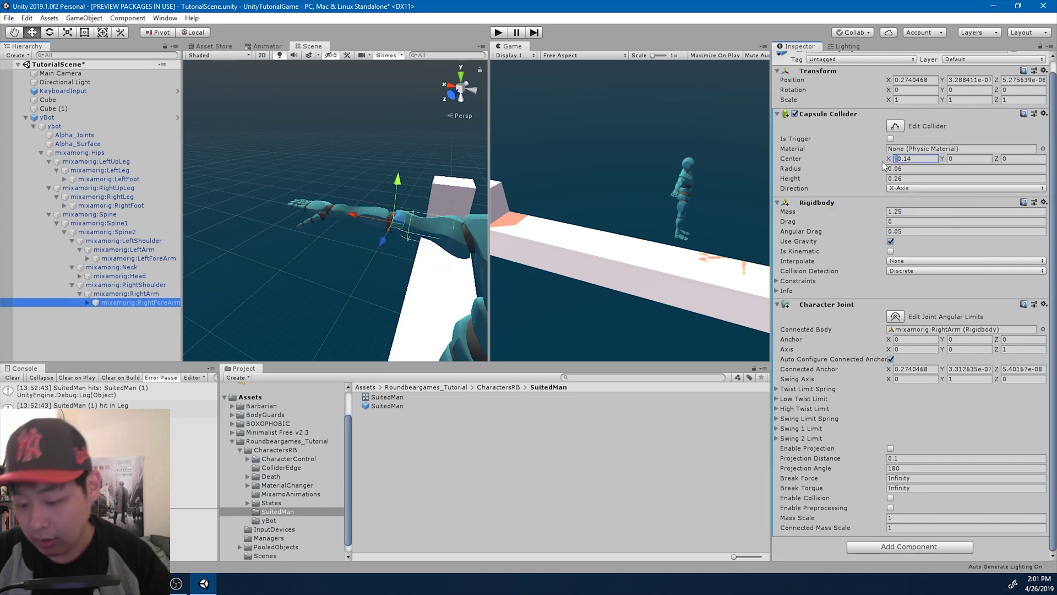
{"action": "scroll", "coordinate": [358, 225], "scroll_direction": "down", "scroll_amount": 5}
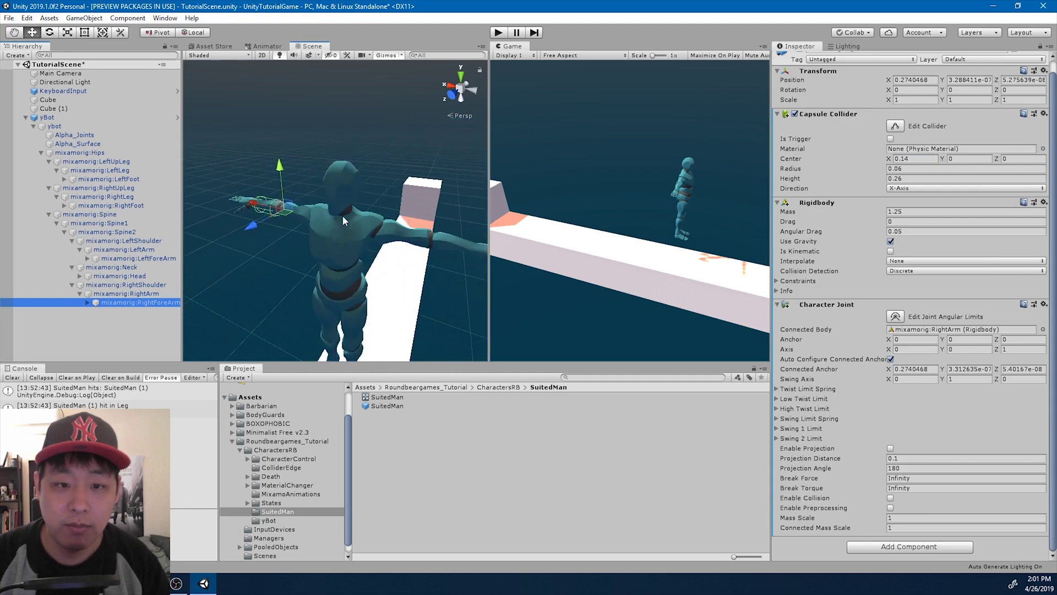
{"action": "middle_click_drag", "start_coordinate": [342, 216], "coordinate": [215, 264]}
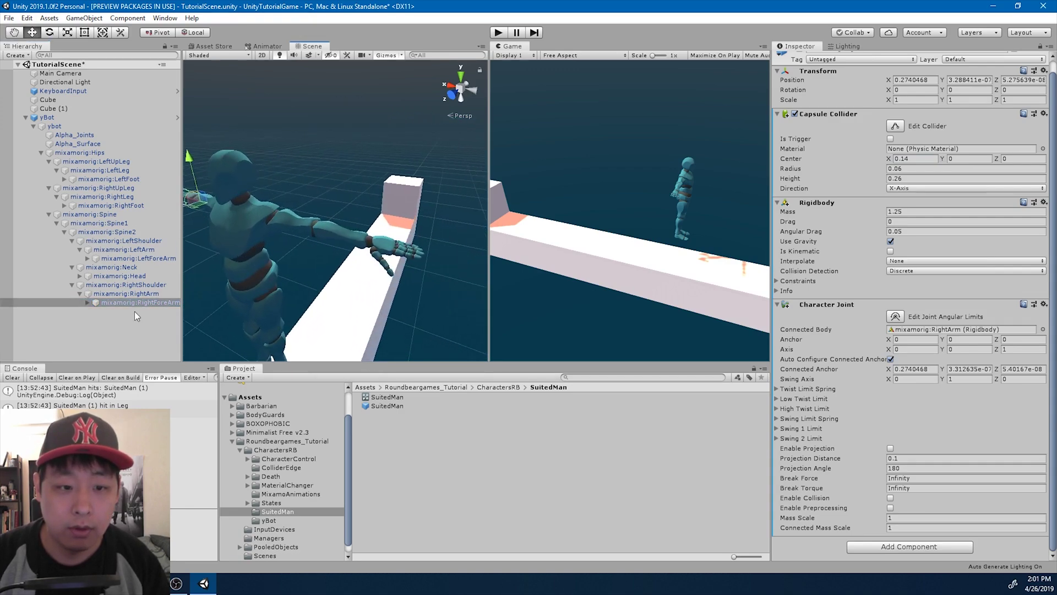
{"action": "left_click", "coordinate": [87, 303]}
Expand LeftForeArm, select the LeftHand bone and add a Sphere Collider to it.
{"action": "left_click", "coordinate": [138, 312]}
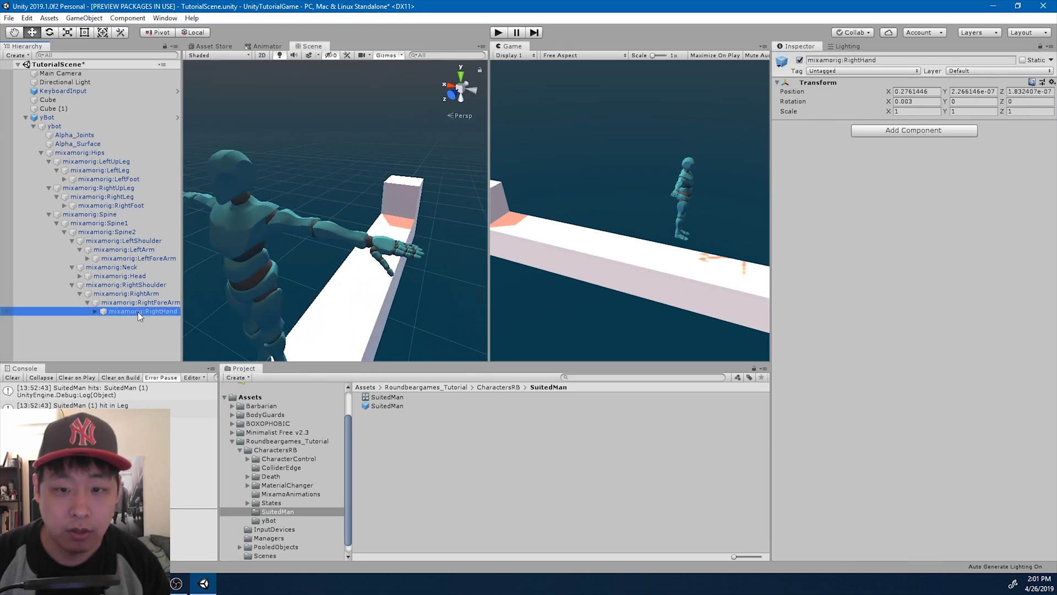
{"action": "left_click", "coordinate": [134, 258]}
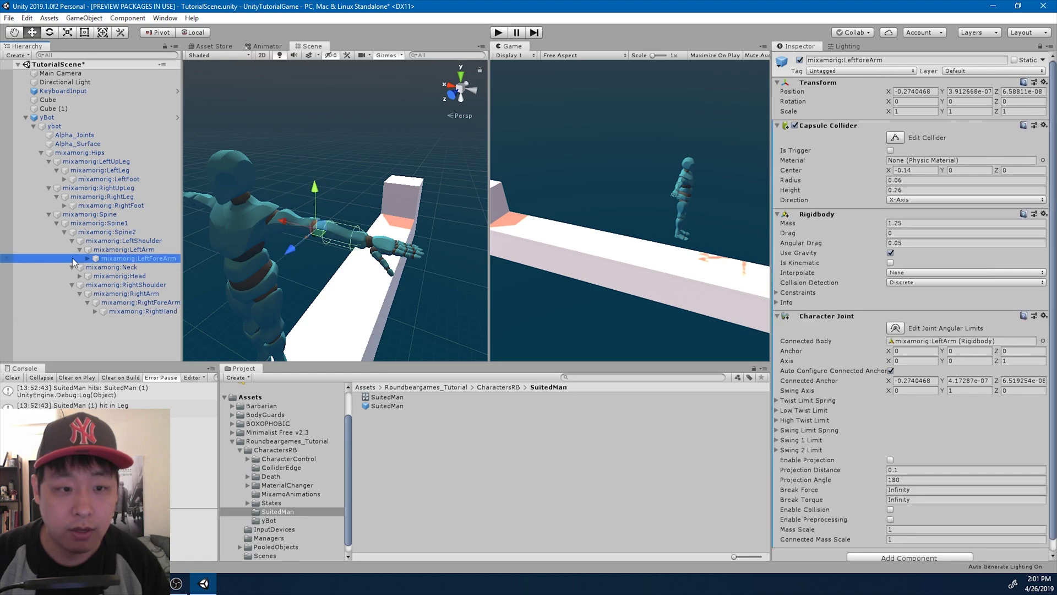
{"action": "left_click", "coordinate": [87, 259]}
{"action": "left_click", "coordinate": [151, 268]}
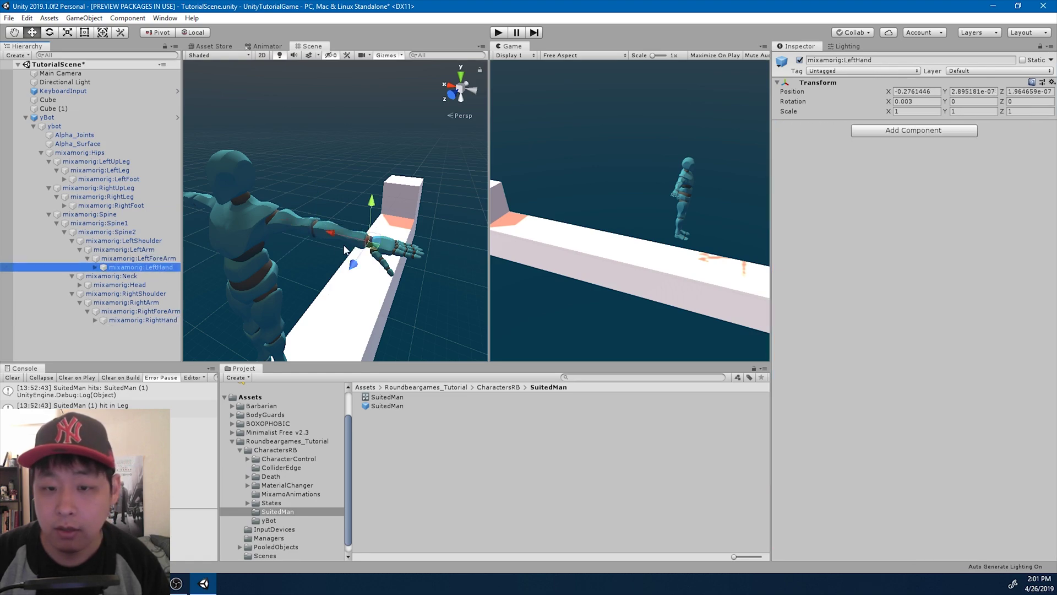
{"action": "scroll", "coordinate": [317, 240], "scroll_direction": "up", "scroll_amount": 2}
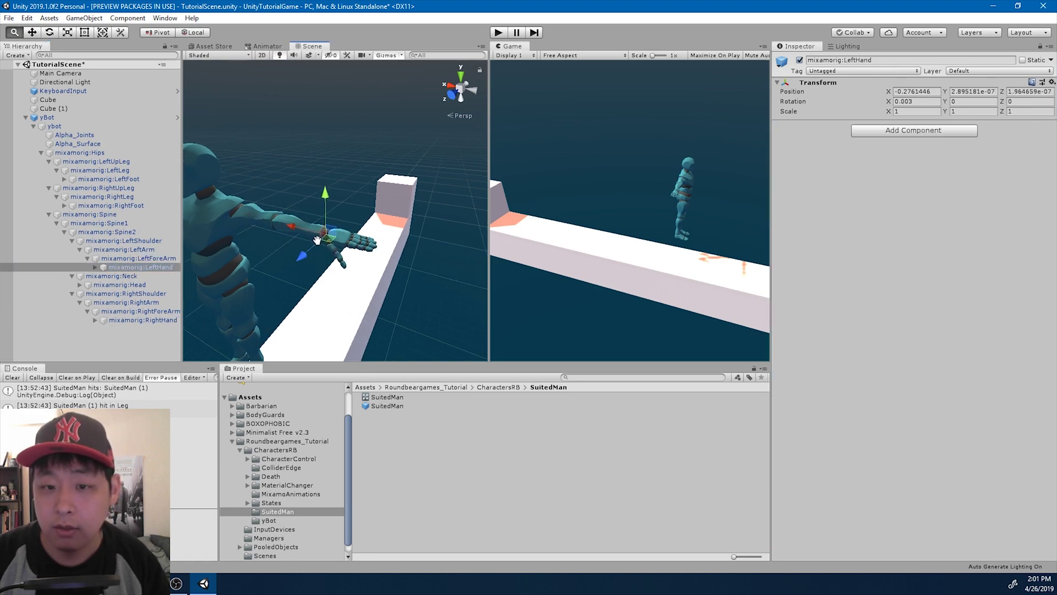
{"action": "left_click", "coordinate": [923, 132]}
{"action": "key", "text": "BackSpace"}
{"action": "type", "text": "sphere"}
{"action": "key", "text": "Return"}
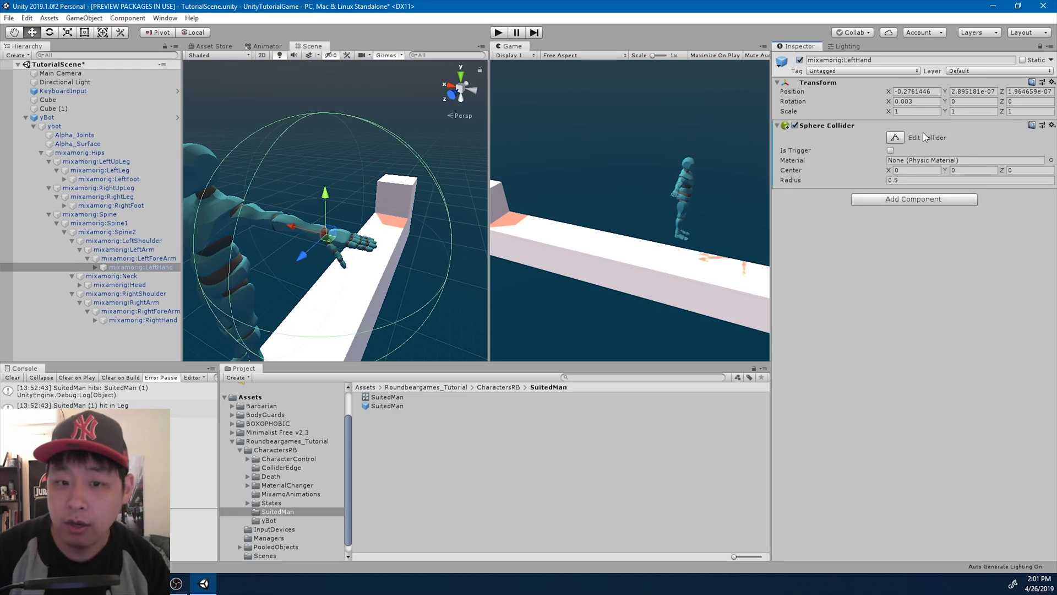
Set the hand collider's centre X to -0.12 and its radius to 0.105.
{"action": "mouse_move", "coordinate": [884, 183]}
{"action": "left_mouse_down"}
{"action": "mouse_move", "coordinate": [873, 182]}
{"action": "mouse_move", "coordinate": [884, 173]}
{"action": "mouse_move", "coordinate": [890, 186]}
{"action": "mouse_move", "coordinate": [883, 168]}
{"action": "left_mouse_up"}
{"action": "left_click", "coordinate": [888, 171]}
{"action": "left_click", "coordinate": [899, 180]}
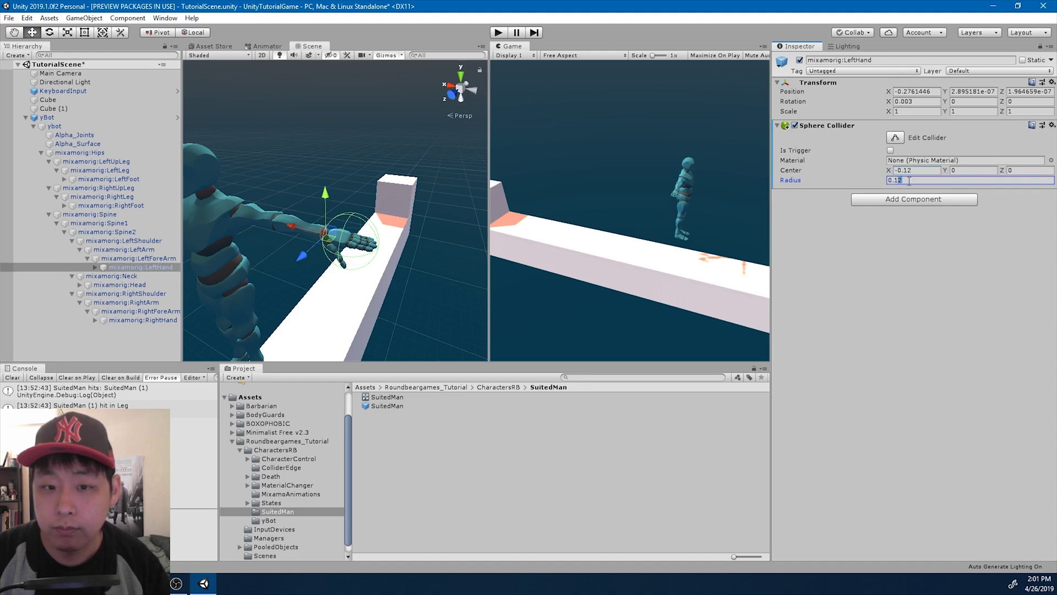
{"action": "type", "text": "0.11"}
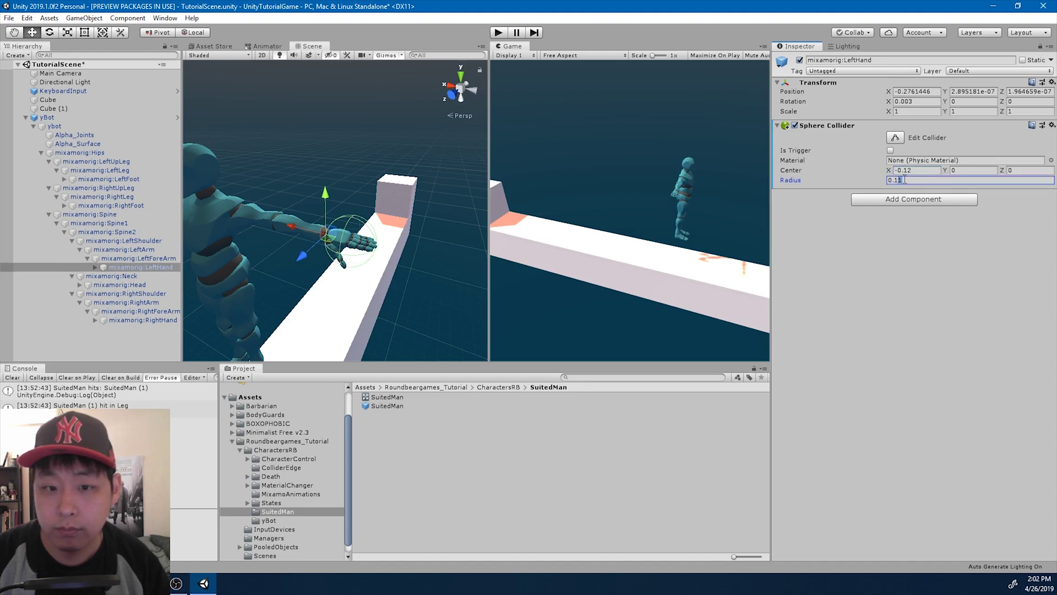
{"action": "type", "text": "0"}
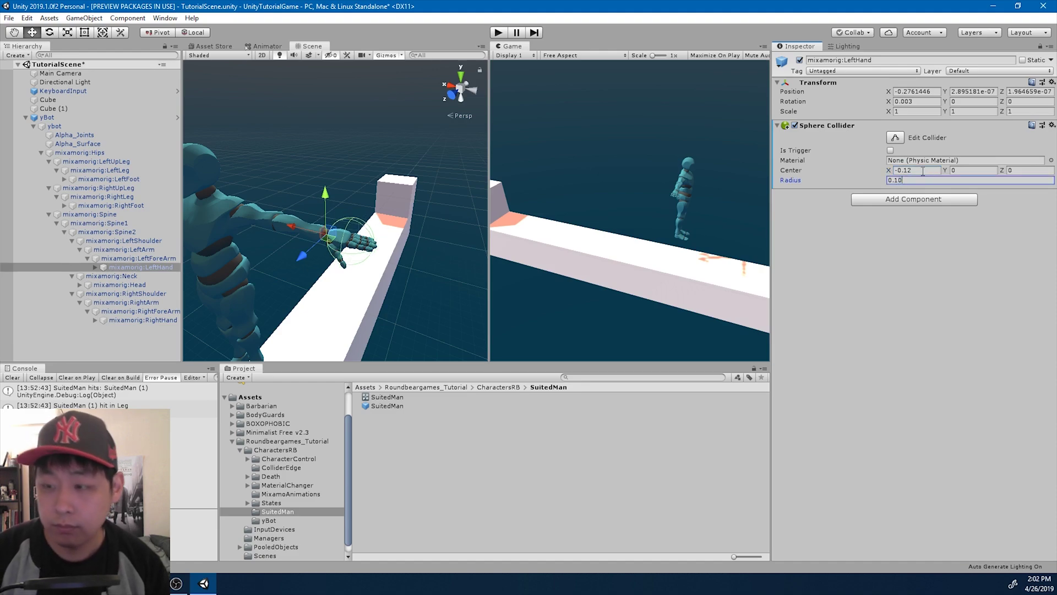
{"action": "type", "text": "5"}
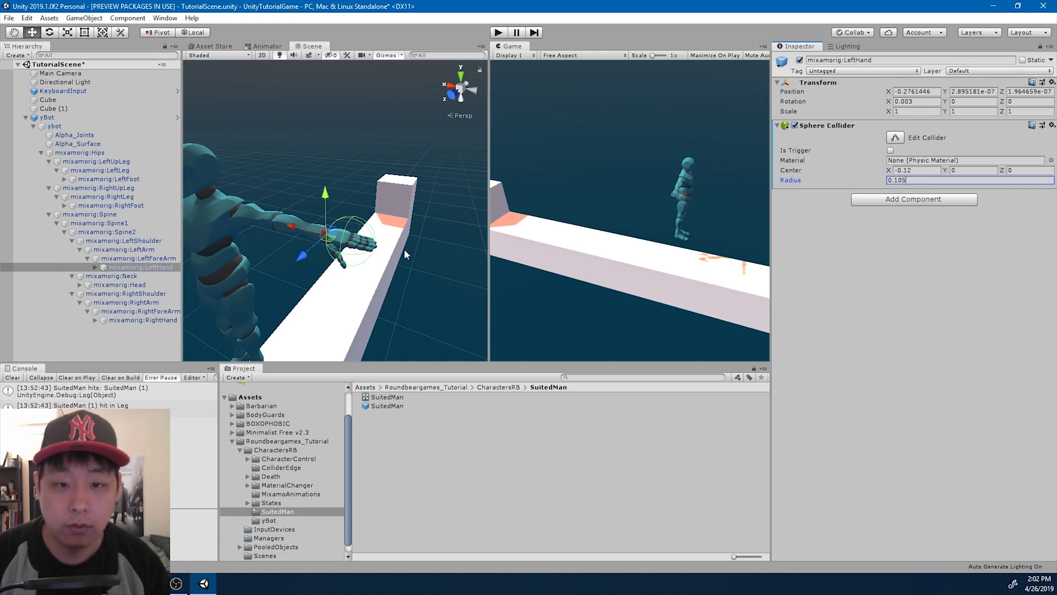
{"action": "left_click", "coordinate": [91, 119]}
{"action": "right_click_drag", "start_coordinate": [304, 208], "coordinate": [374, 200]}
{"action": "scroll", "coordinate": [374, 193], "scroll_direction": "down", "scroll_amount": 5}
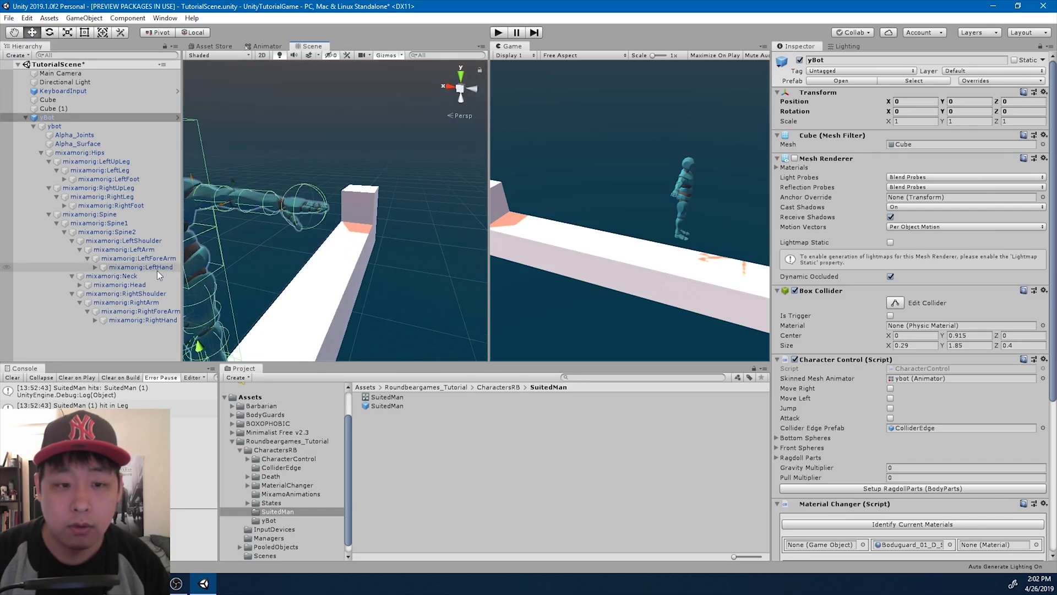
Add a Rigidbody to the LeftHand bone.
{"action": "left_click", "coordinate": [157, 268]}
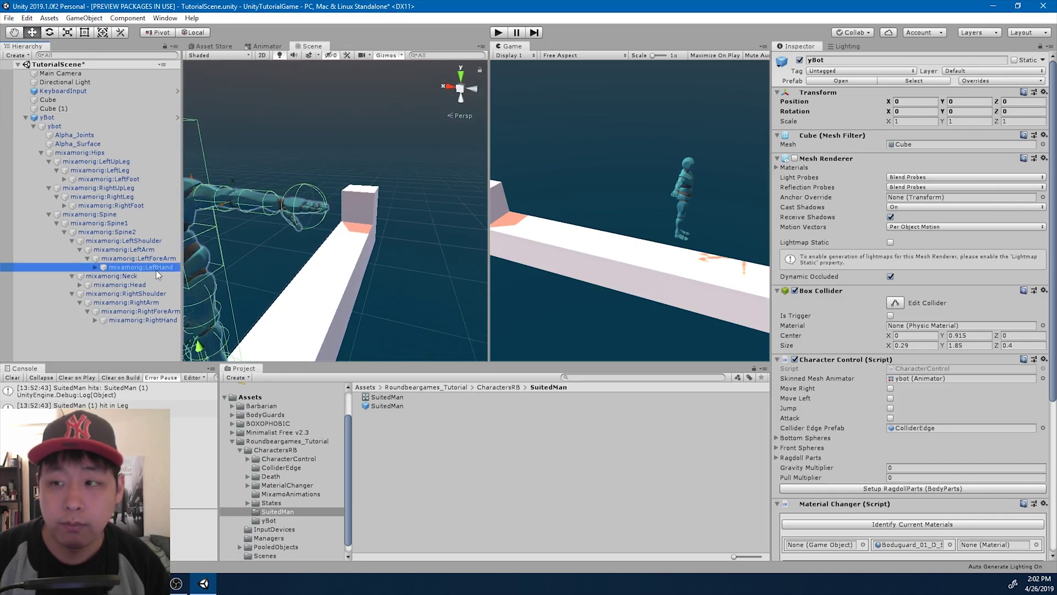
{"action": "left_click", "coordinate": [906, 200]}
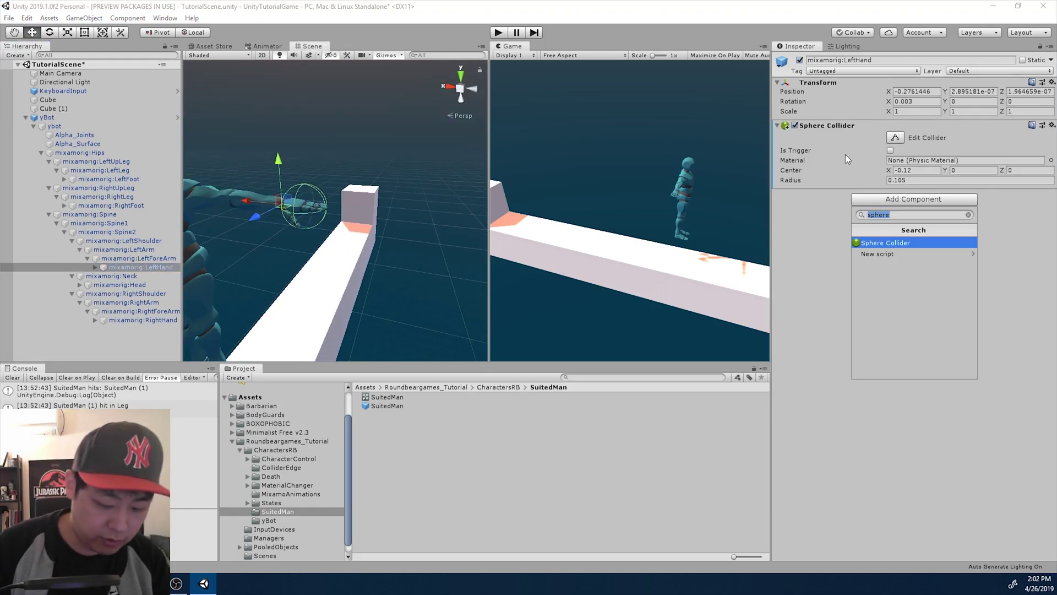
{"action": "key", "text": "BackSpace"}
{"action": "type", "text": "rigid"}
{"action": "key", "text": "Escape"}
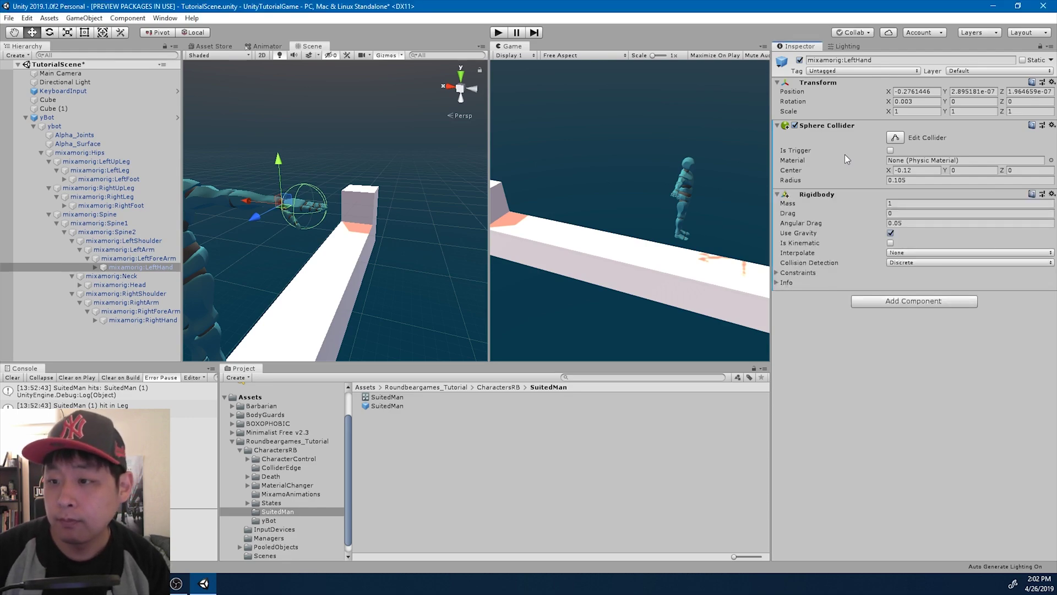
Paste LeftForeArm's Character Joint onto LeftHand as new, connected to LeftForeArm.
{"action": "left_click", "coordinate": [157, 258]}
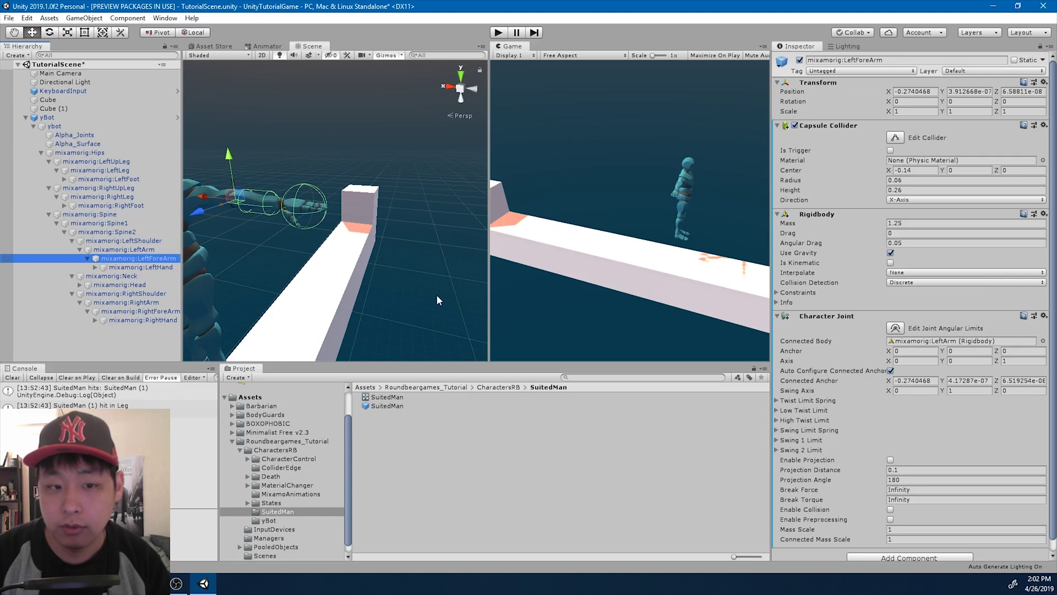
{"action": "right_click", "coordinate": [843, 321]}
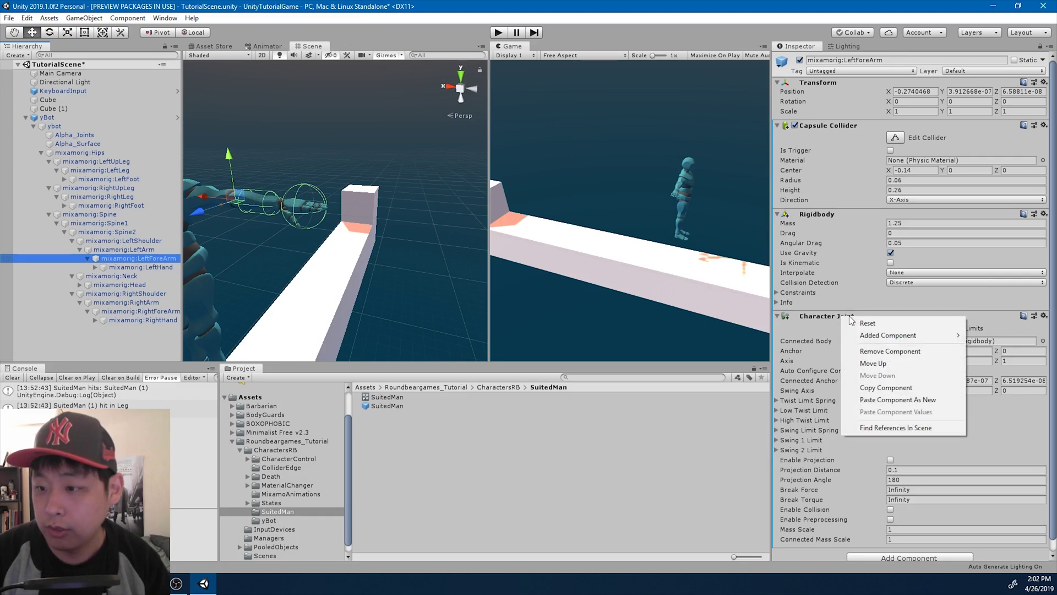
{"action": "left_click", "coordinate": [886, 388]}
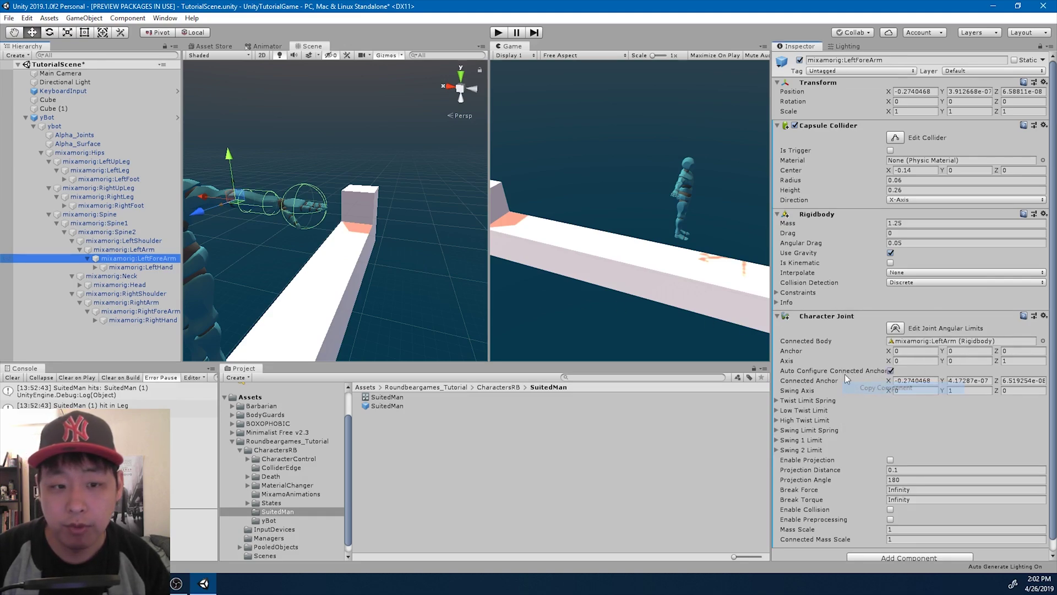
{"action": "left_click", "coordinate": [153, 266]}
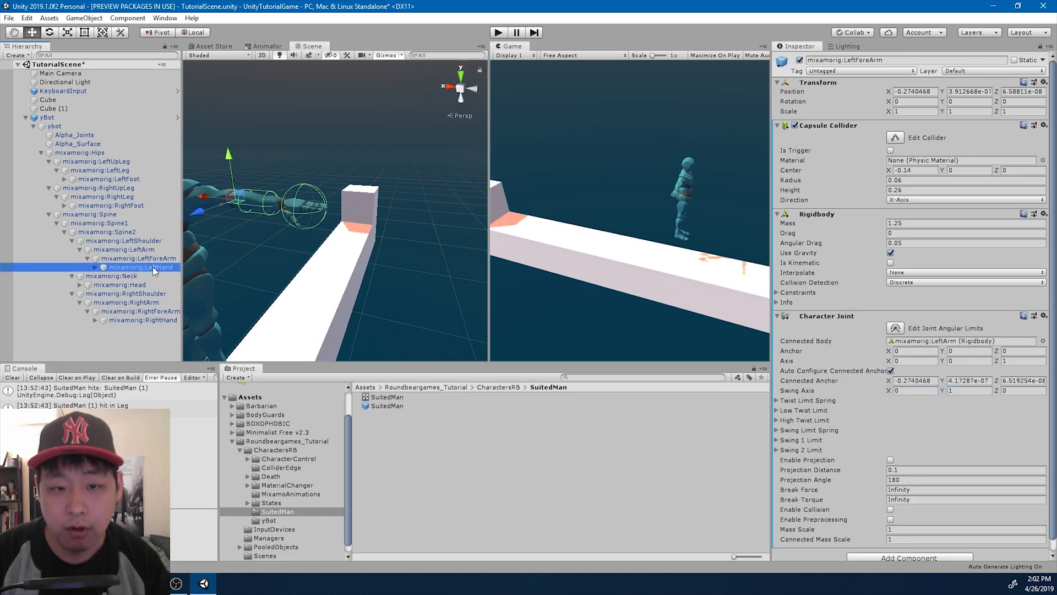
{"action": "right_click", "coordinate": [822, 85]}
{"action": "left_click", "coordinate": [898, 144]}
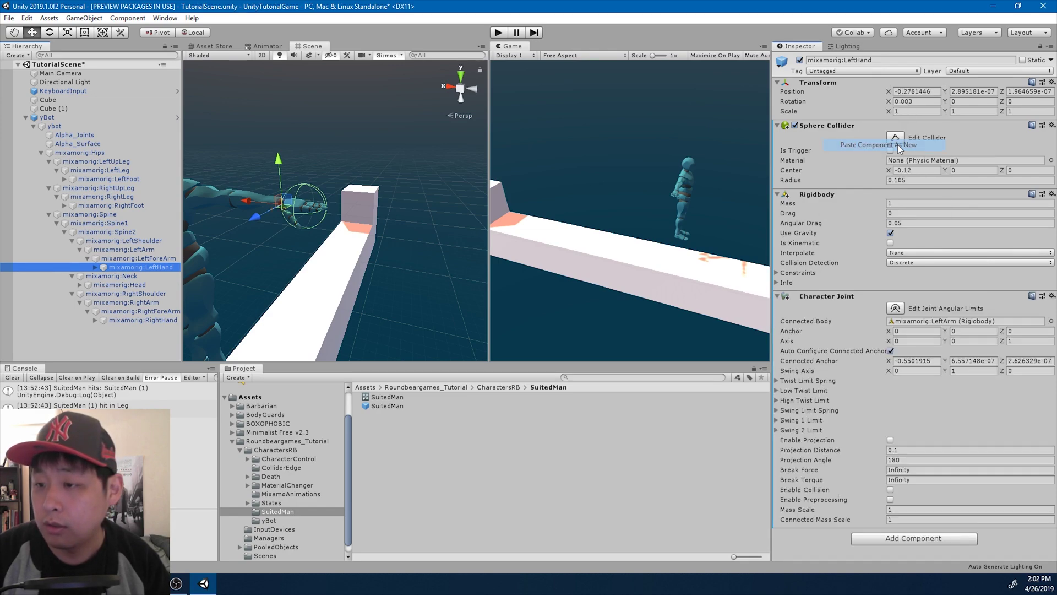
{"action": "left_click_drag", "start_coordinate": [149, 256], "coordinate": [908, 327]}
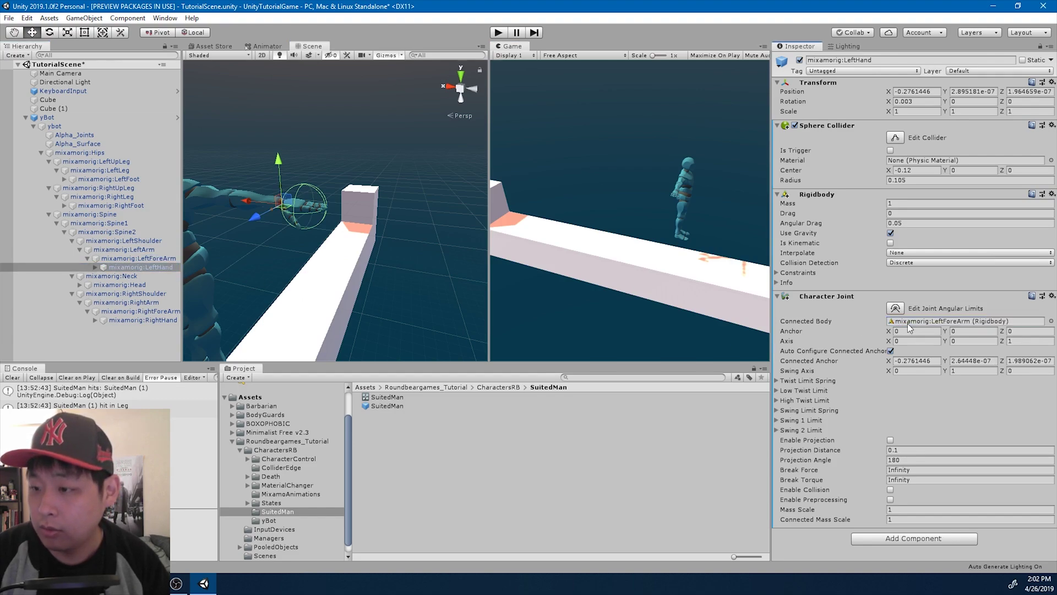
{"action": "left_click", "coordinate": [150, 256]}
Copy LeftHand's sphere collider onto RightHand with centre X 0.12, and add a Rigidbody.
{"action": "left_click", "coordinate": [153, 267]}
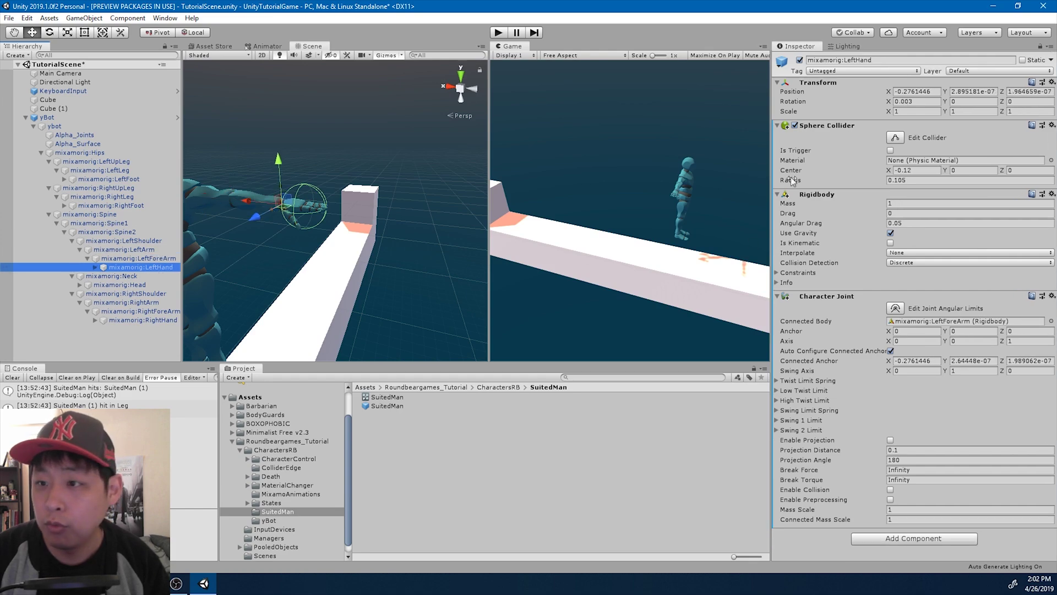
{"action": "right_click", "coordinate": [830, 125]}
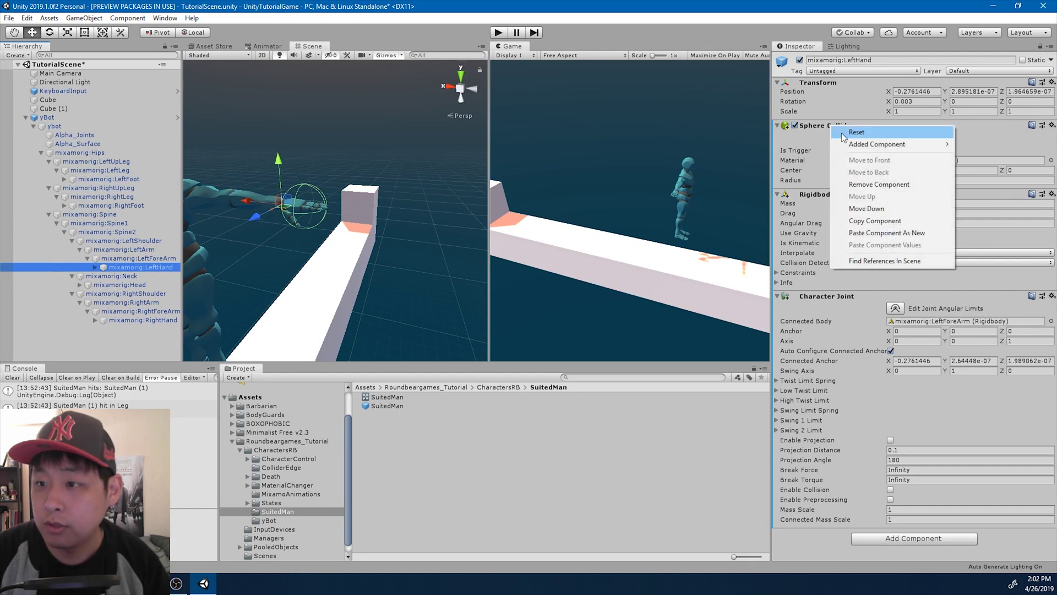
{"action": "left_click", "coordinate": [874, 222]}
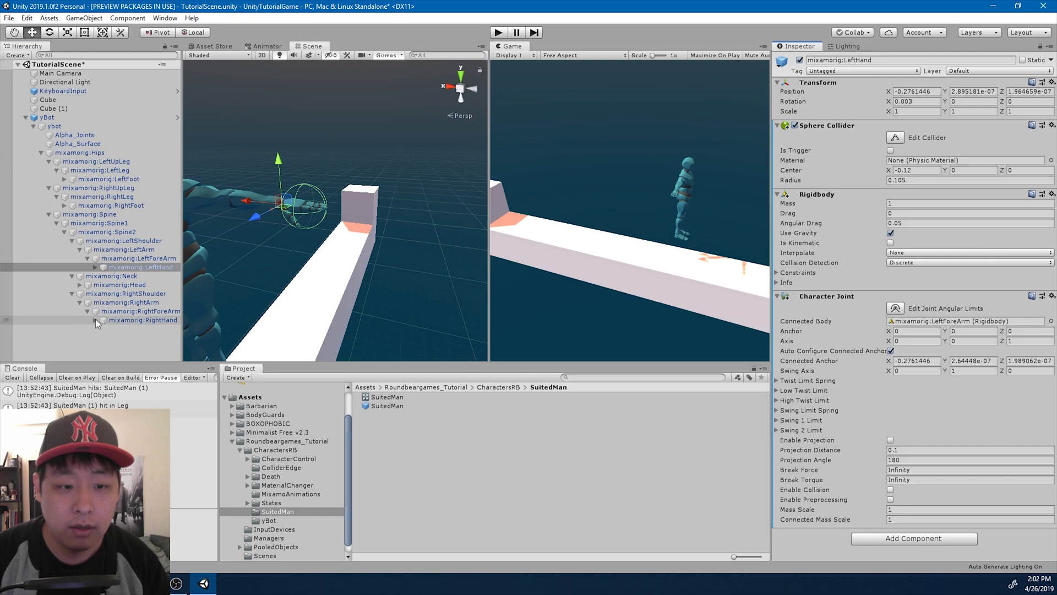
{"action": "left_click", "coordinate": [118, 322]}
{"action": "scroll", "coordinate": [296, 232], "scroll_direction": "down", "scroll_amount": 5}
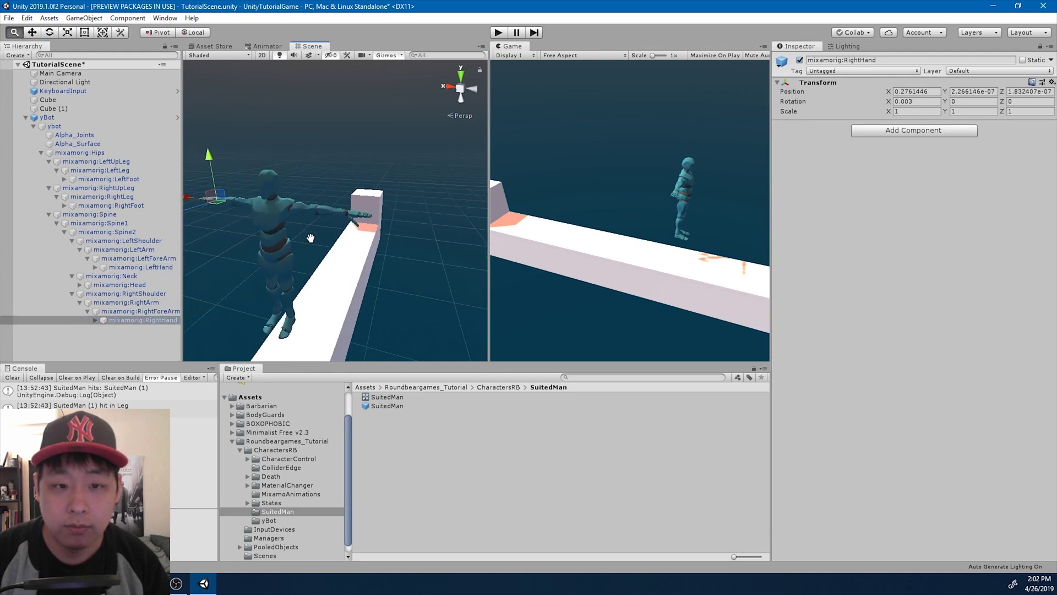
{"action": "right_click", "coordinate": [824, 91]}
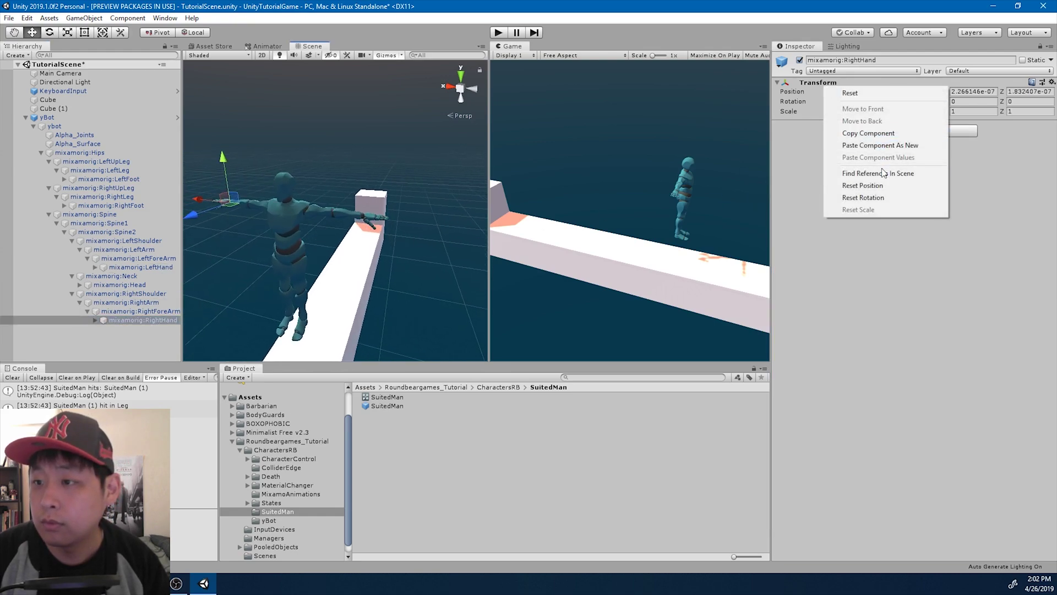
{"action": "left_click", "coordinate": [881, 147]}
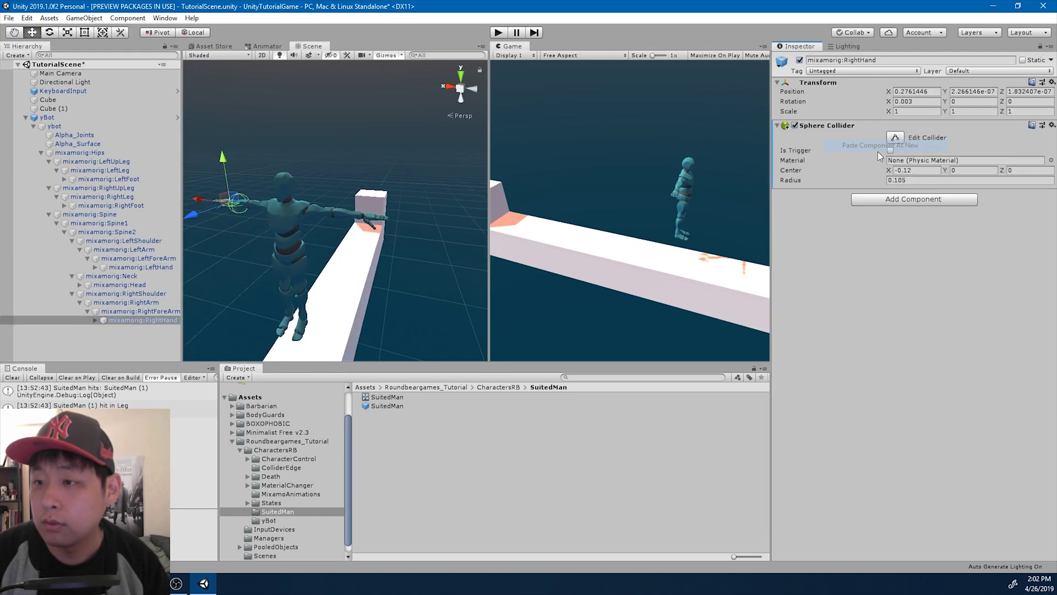
{"action": "left_click", "coordinate": [898, 170]}
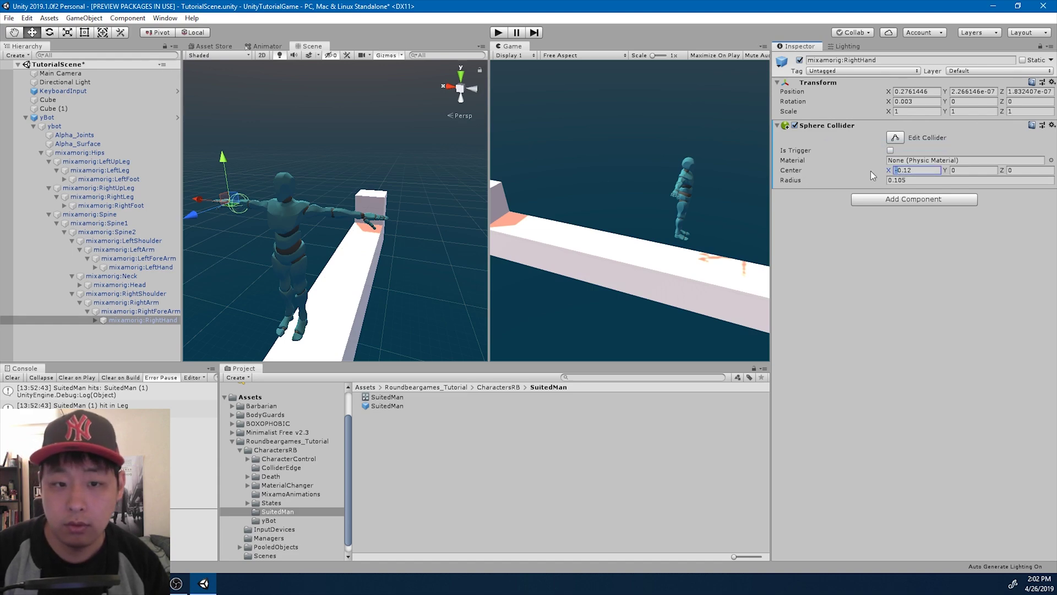
{"action": "key", "text": "Delete"}
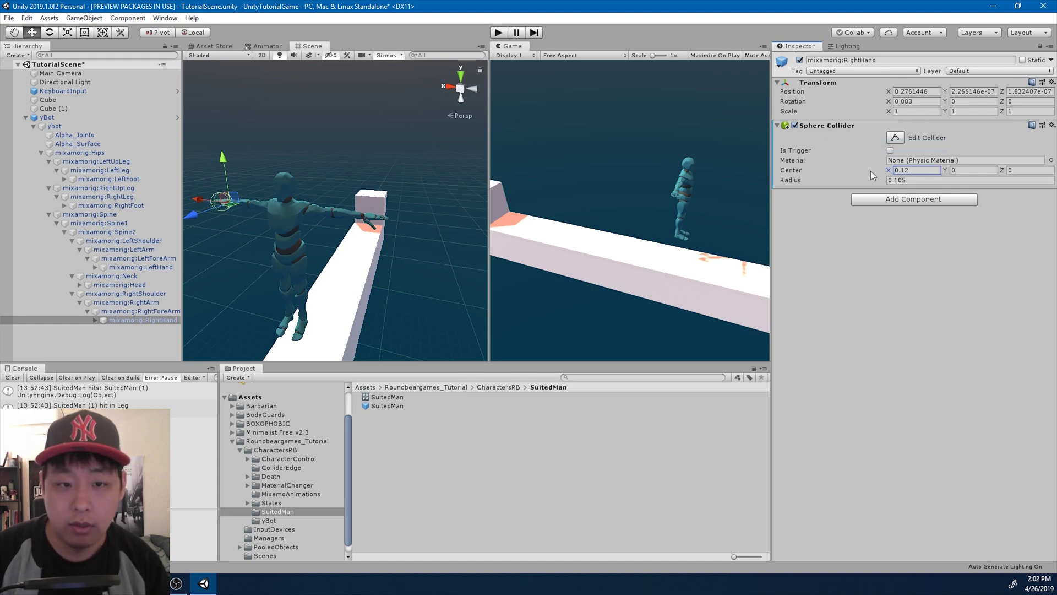
{"action": "left_click", "coordinate": [898, 203]}
{"action": "key", "text": "Return"}
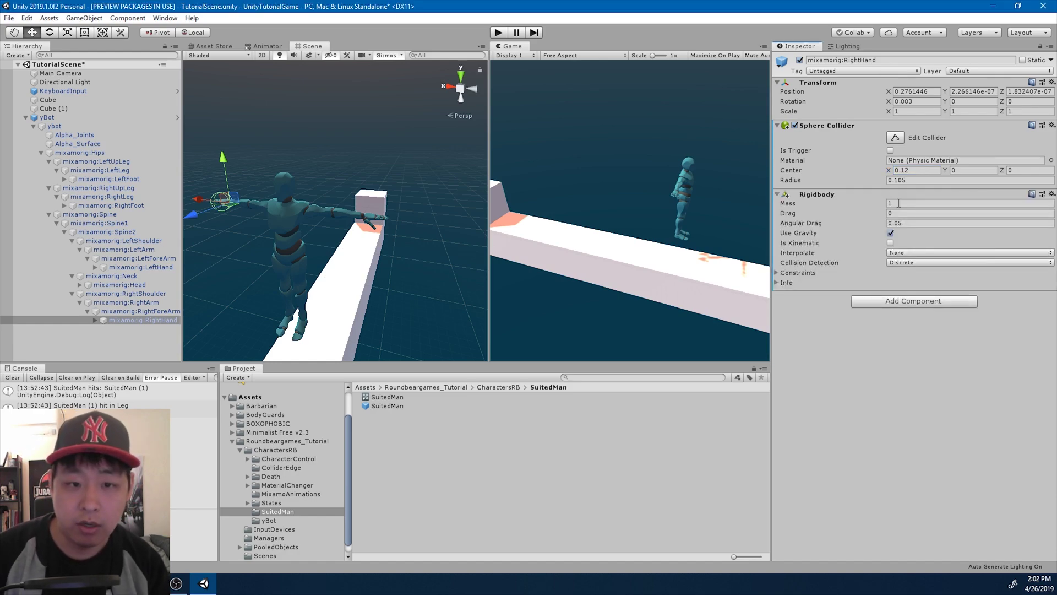
Paste RightForeArm's Character Joint onto RightHand and assign its connected body.
{"action": "left_click", "coordinate": [147, 312]}
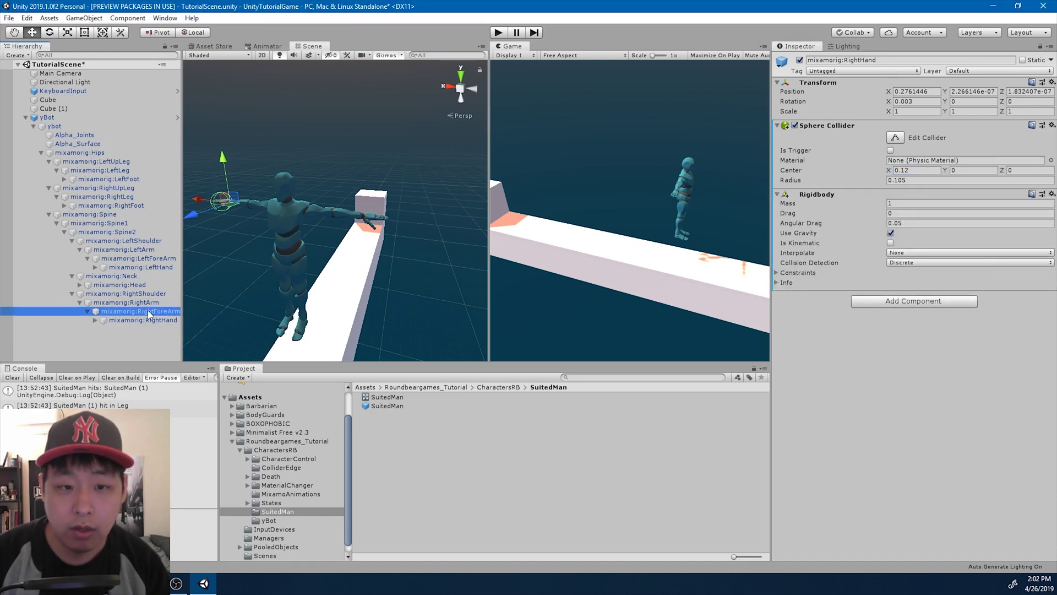
{"action": "right_click", "coordinate": [831, 316]}
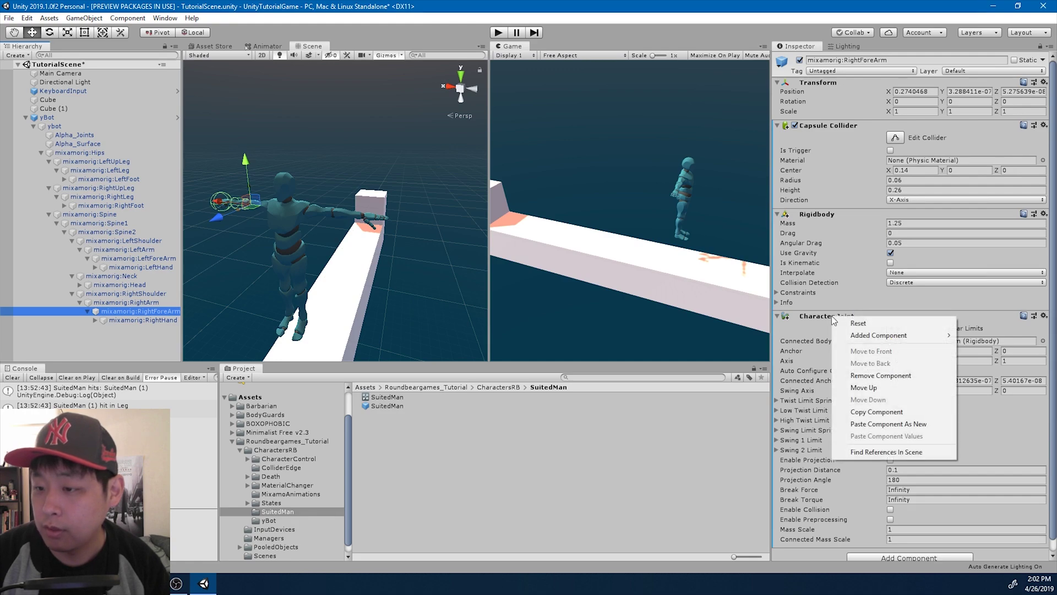
{"action": "left_click", "coordinate": [892, 410]}
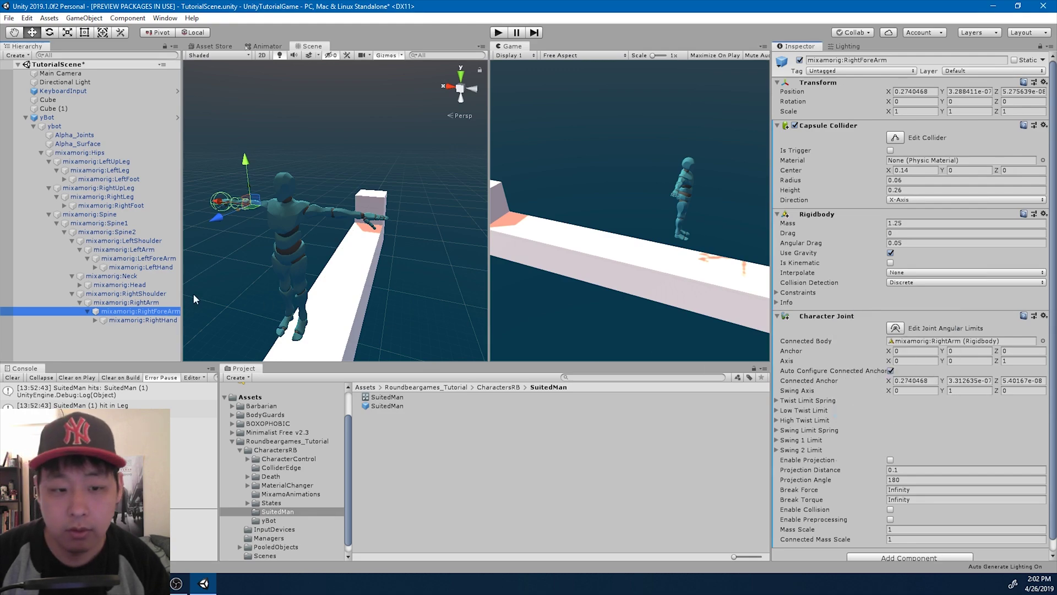
{"action": "left_click", "coordinate": [142, 319]}
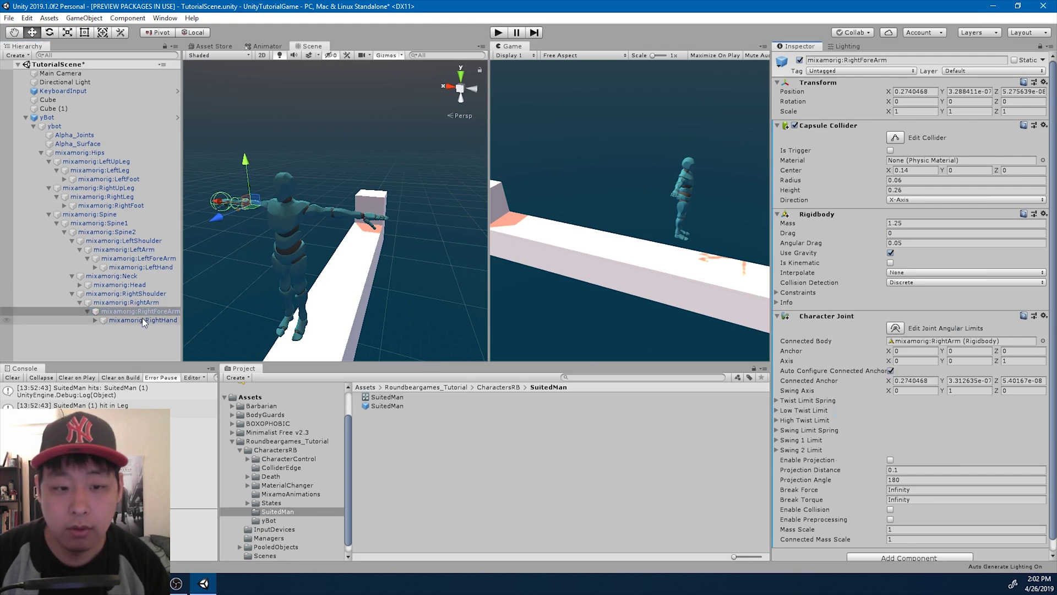
{"action": "right_click", "coordinate": [831, 86]}
{"action": "left_click", "coordinate": [884, 141]}
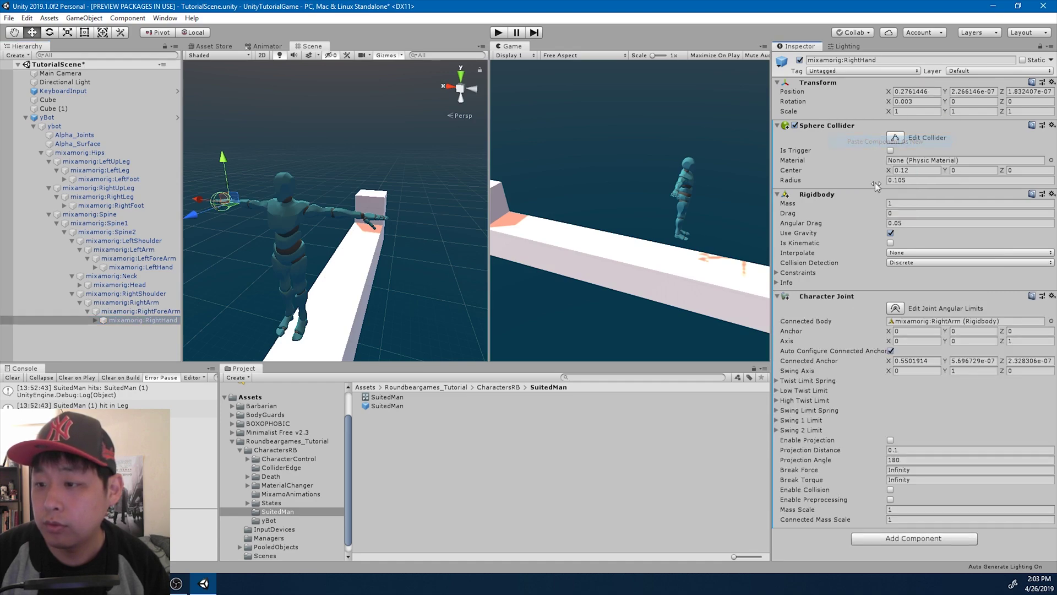
{"action": "left_click_drag", "start_coordinate": [146, 320], "coordinate": [911, 326]}
Raise the Head bone's sphere collider radius to 0.125, then reselect yBot.
{"action": "left_click", "coordinate": [74, 118]}
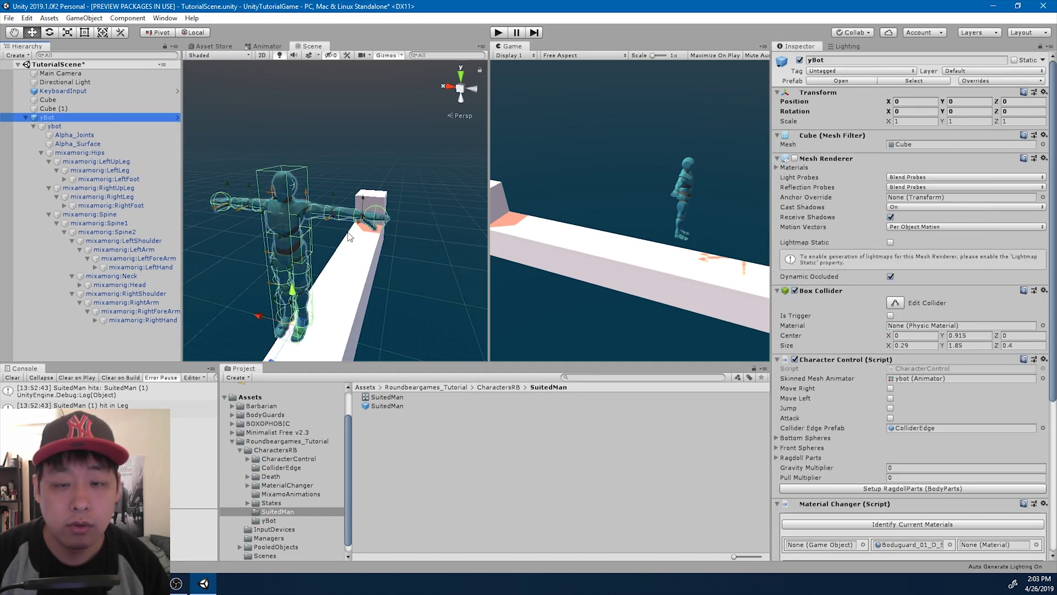
{"action": "left_click_drag", "start_coordinate": [350, 236], "coordinate": [449, 231], "text": "alt"}
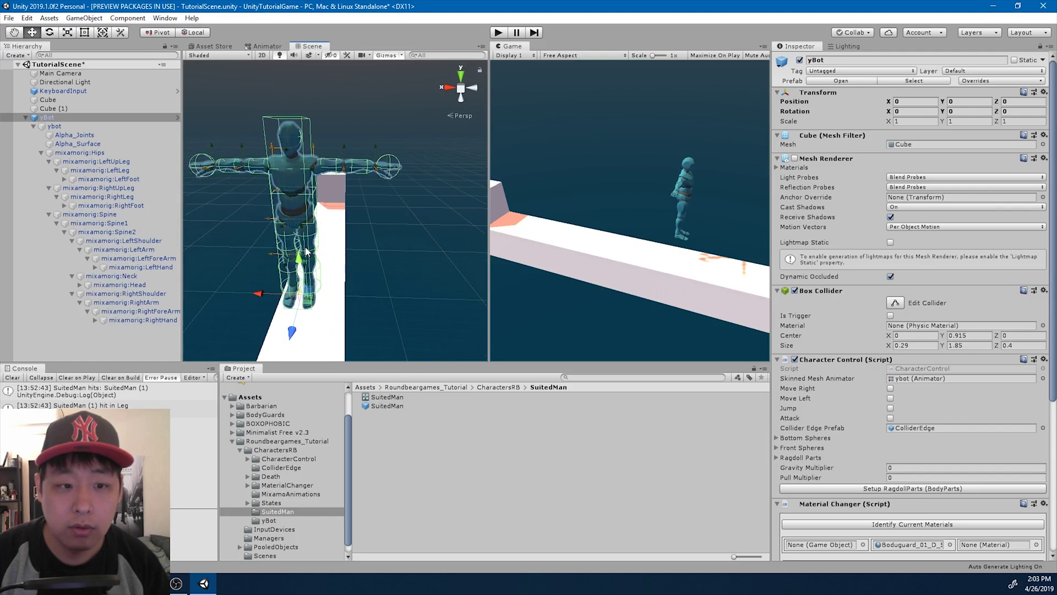
{"action": "left_click", "coordinate": [106, 285]}
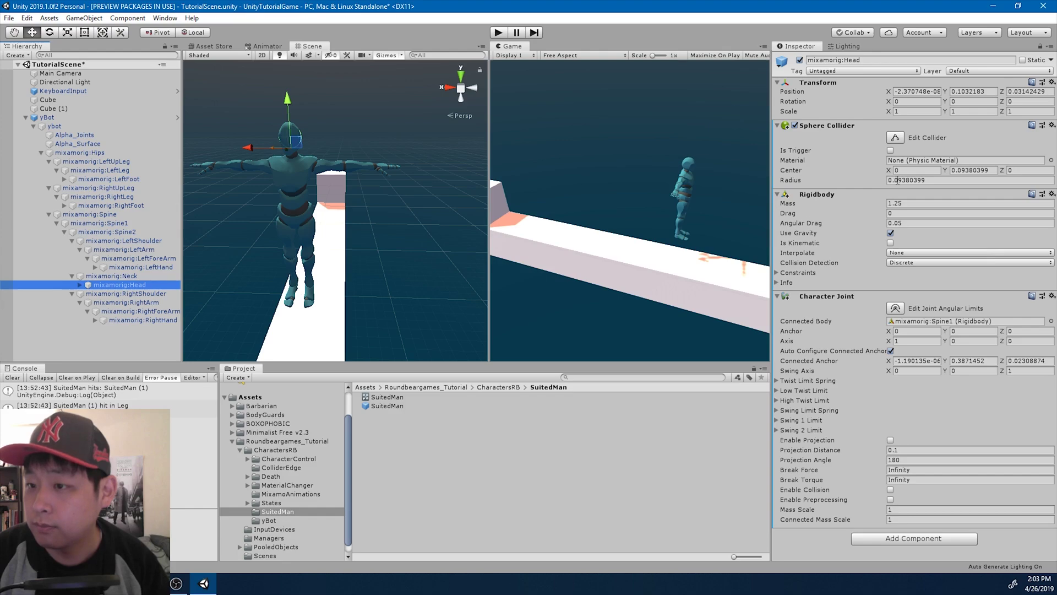
{"action": "left_click", "coordinate": [893, 182]}
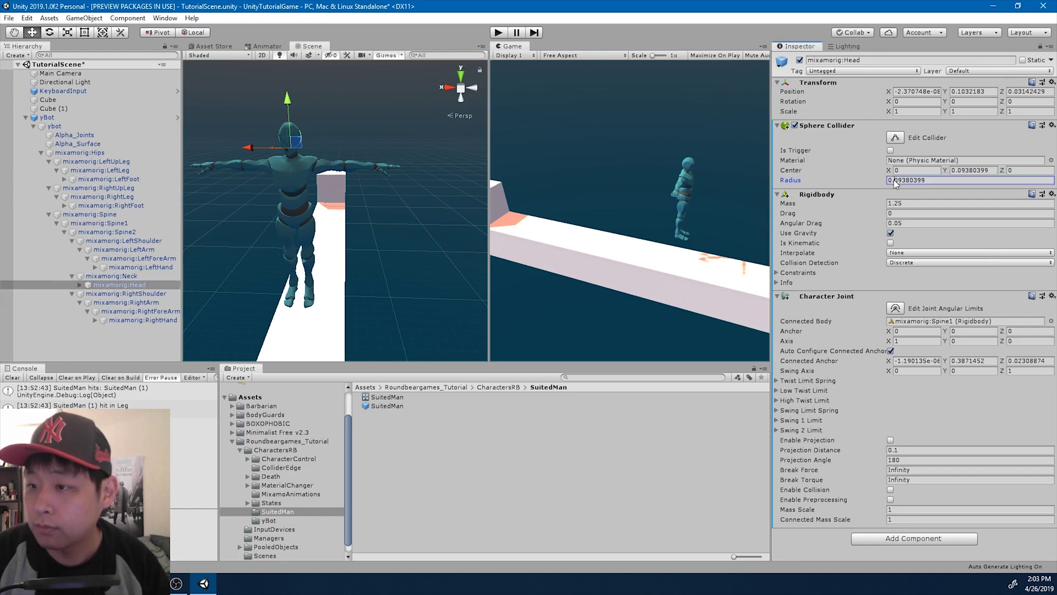
{"action": "type", "text": "0.1"}
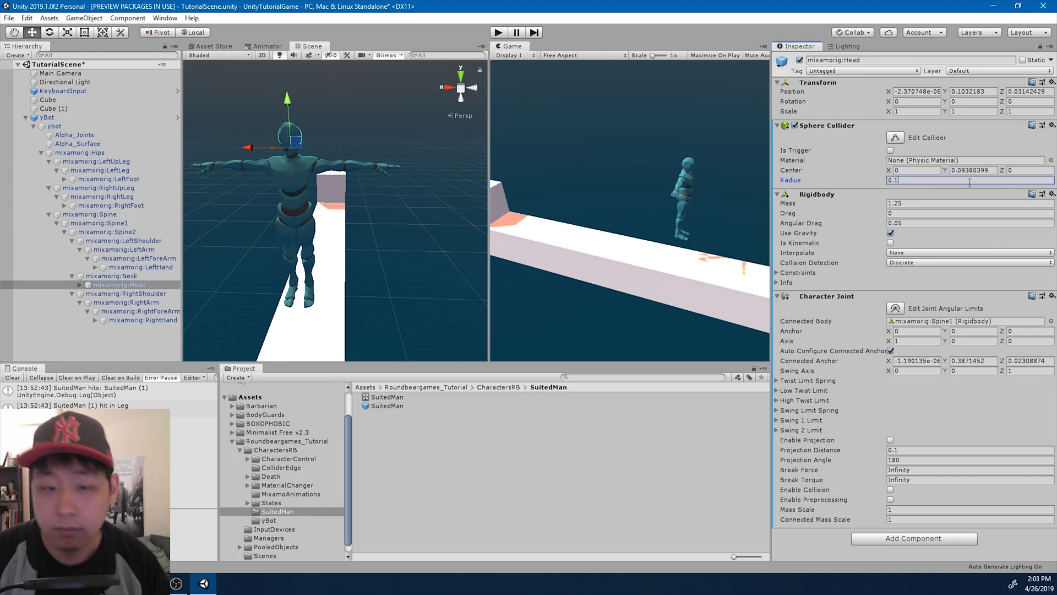
{"action": "type", "text": "5"}
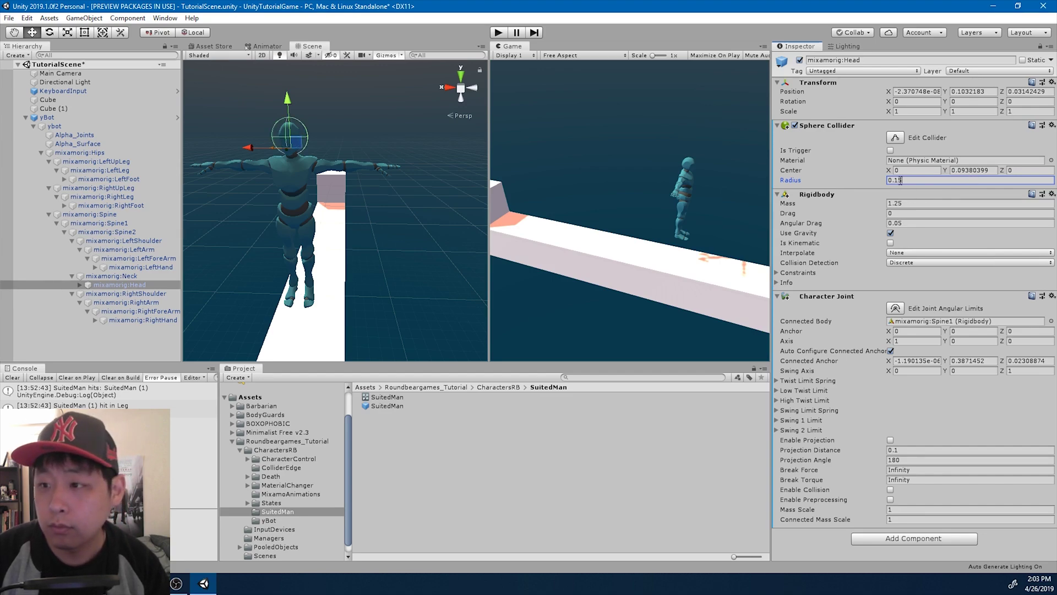
{"action": "type", "text": "2"}
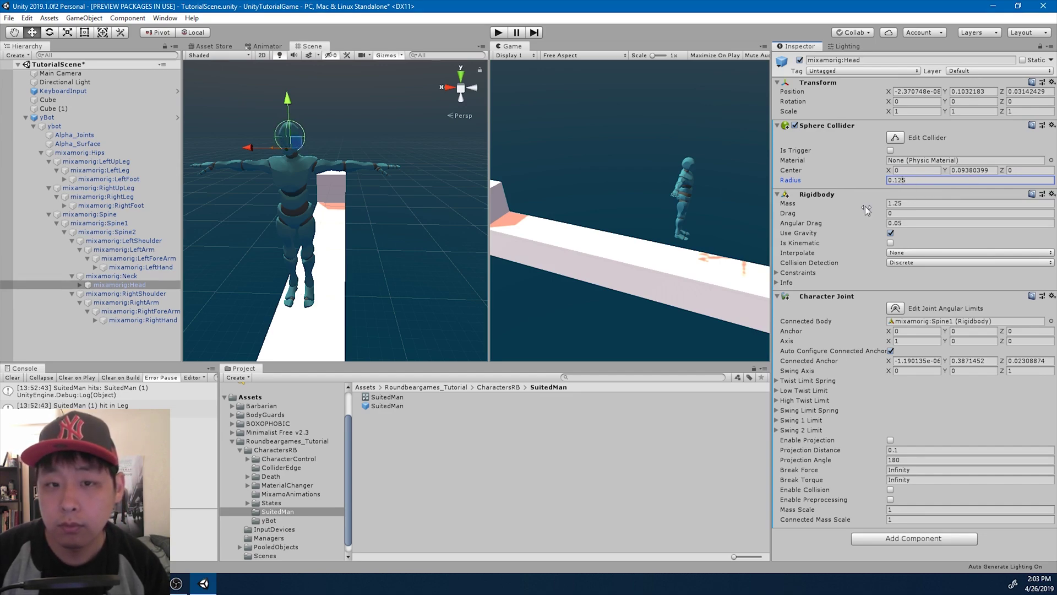
{"action": "left_click", "coordinate": [88, 117]}
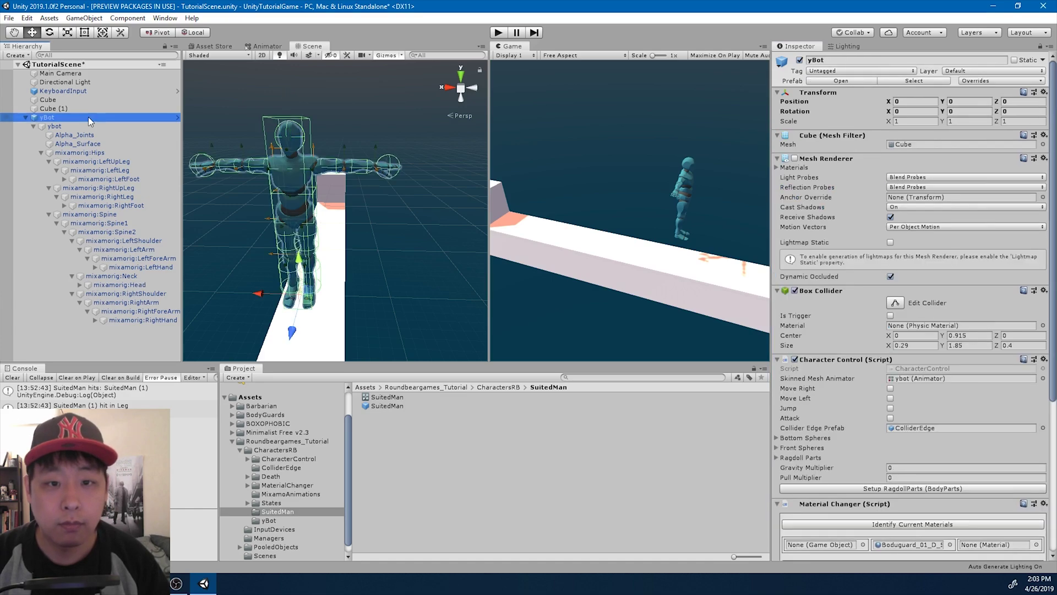
{"action": "left_click_drag", "start_coordinate": [414, 242], "coordinate": [616, 251], "text": "alt"}
After a quick play test, auto-fill Ragdoll Parts with 13 colliders, Hips through RightHand.
{"action": "left_click", "coordinate": [498, 32]}
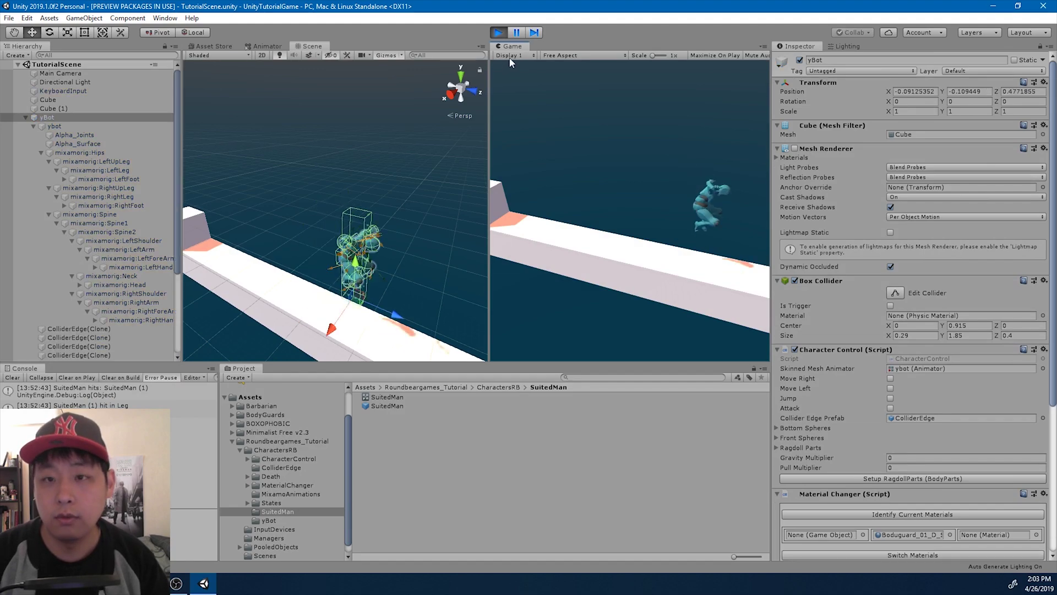
{"action": "left_click", "coordinate": [498, 32]}
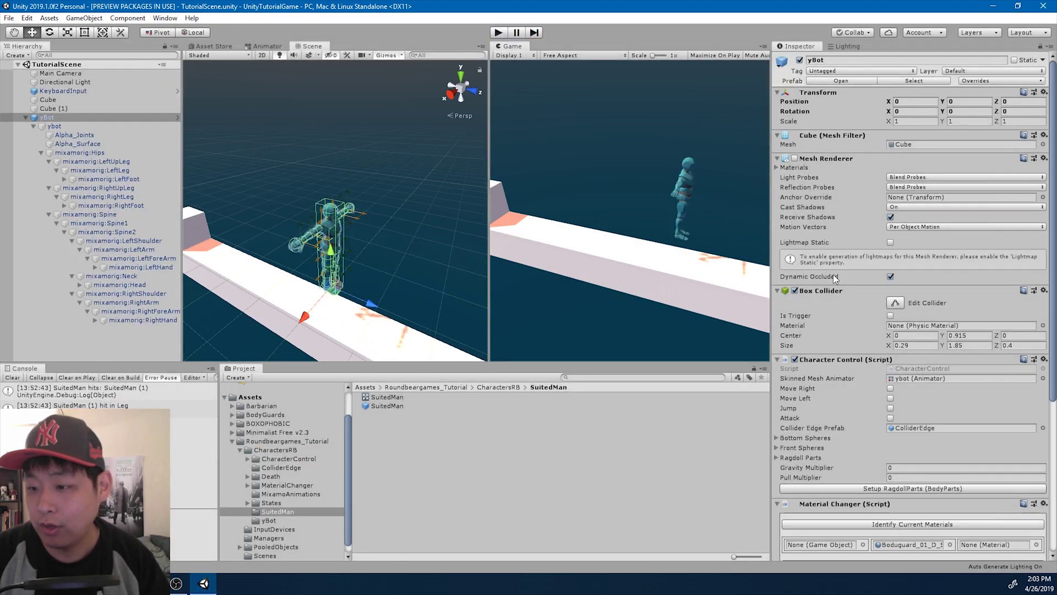
{"action": "scroll", "coordinate": [834, 274], "scroll_direction": "down", "scroll_amount": 6}
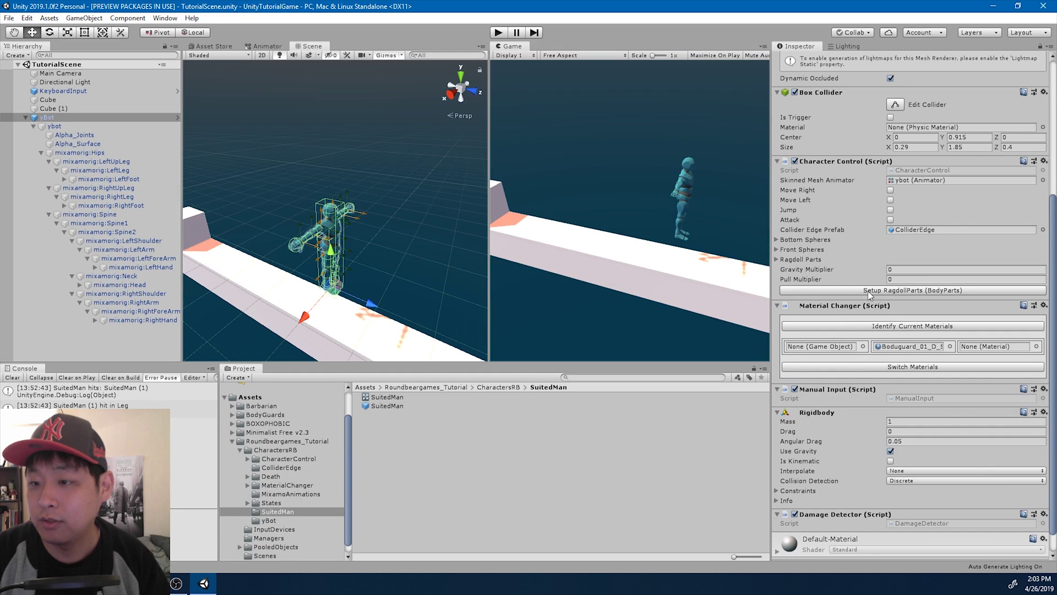
{"action": "left_click", "coordinate": [778, 260]}
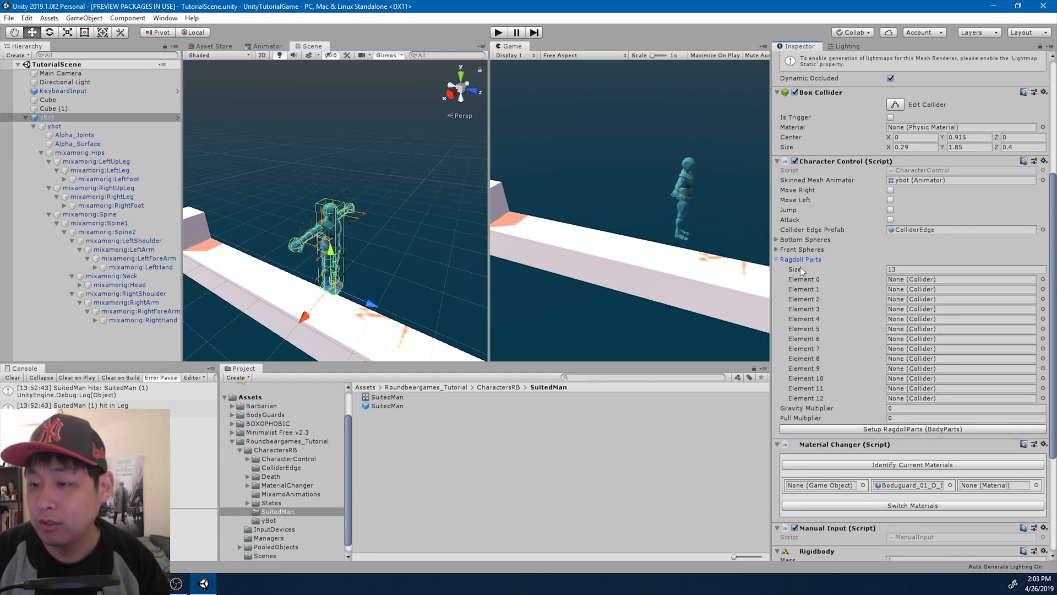
{"action": "left_click", "coordinate": [900, 429]}
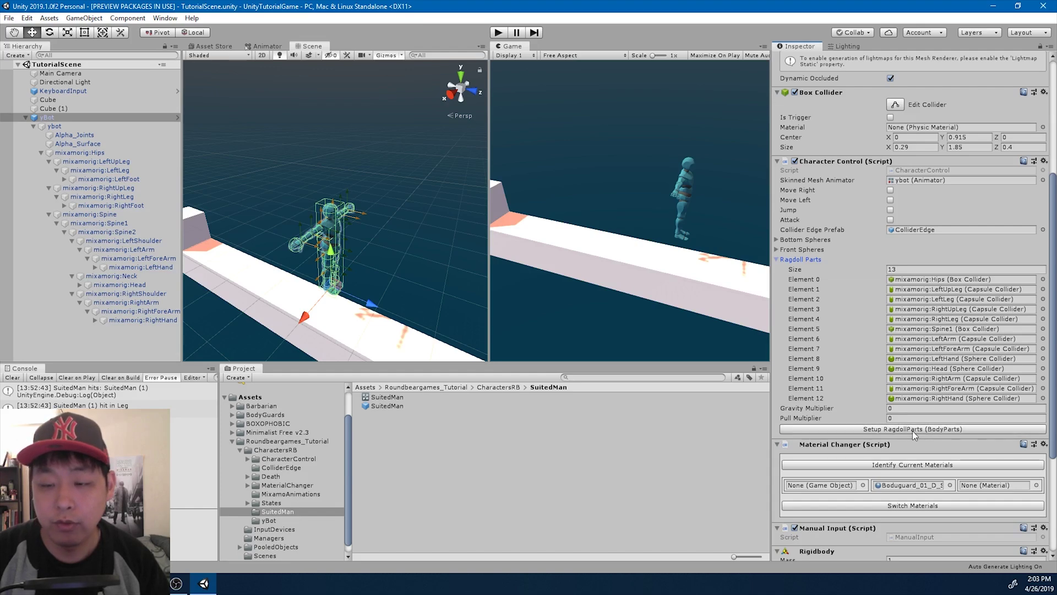
Apply all overrides to the yBot prefab.
{"action": "scroll", "coordinate": [999, 183], "scroll_direction": "up", "scroll_amount": 6}
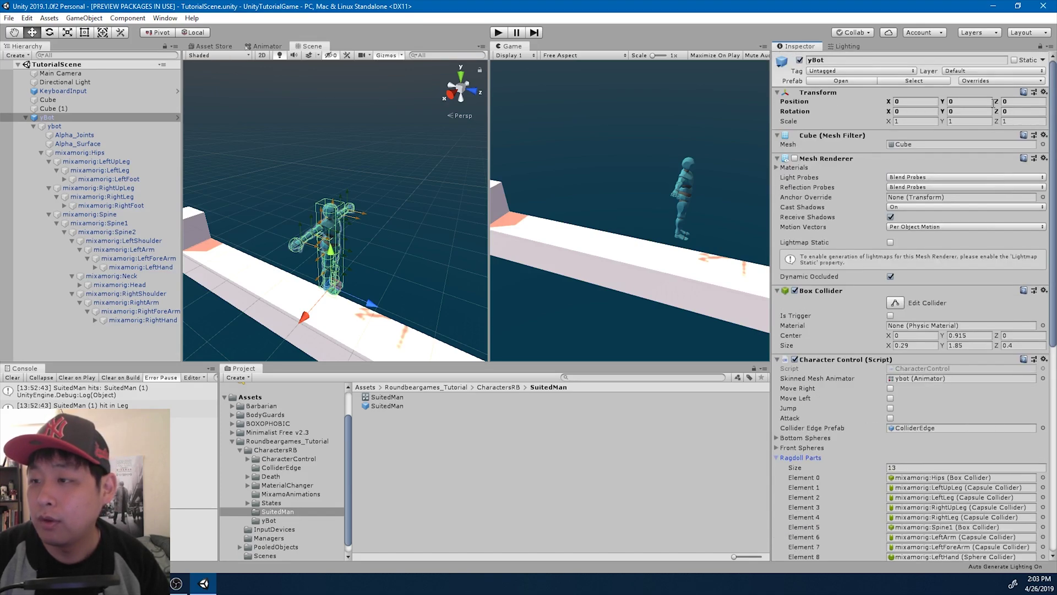
{"action": "left_click", "coordinate": [986, 80]}
{"action": "left_click", "coordinate": [922, 566]}
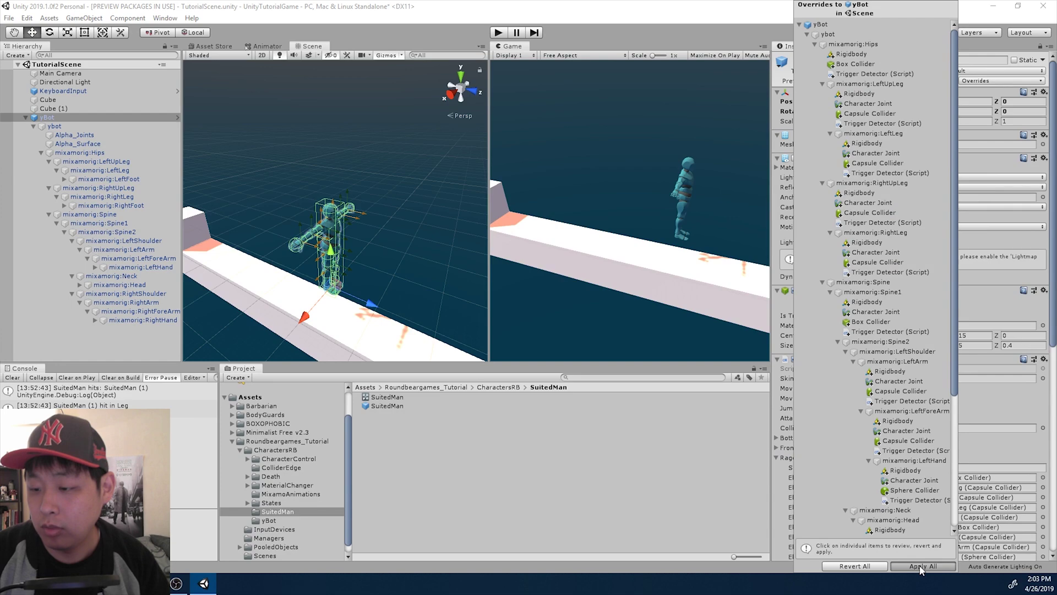
Play-test the yBot walking left and attacking on the platform, then stop.
{"action": "left_click", "coordinate": [498, 33]}
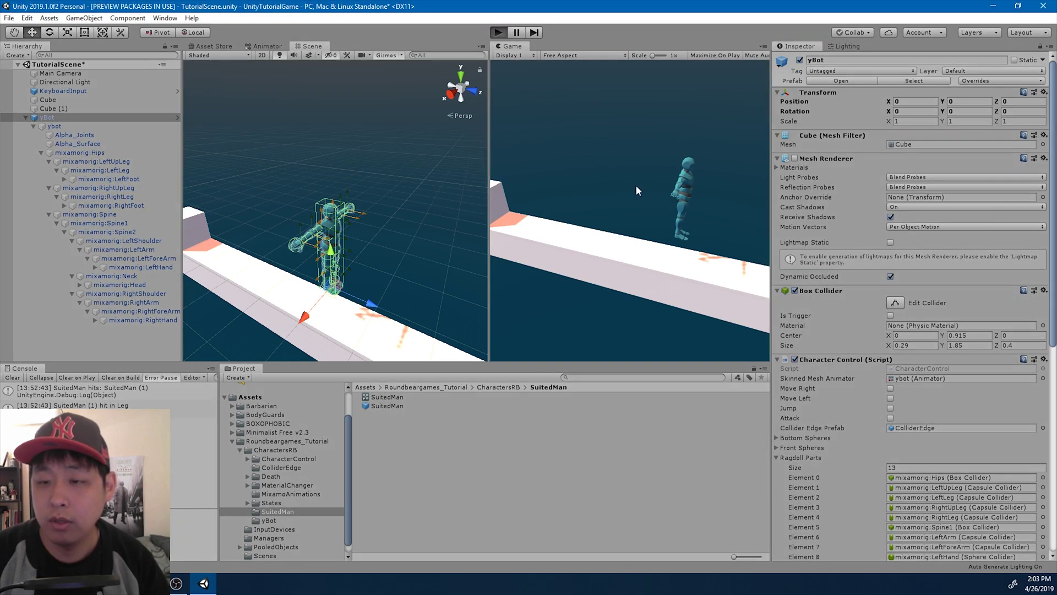
{"action": "key", "text": "a"}
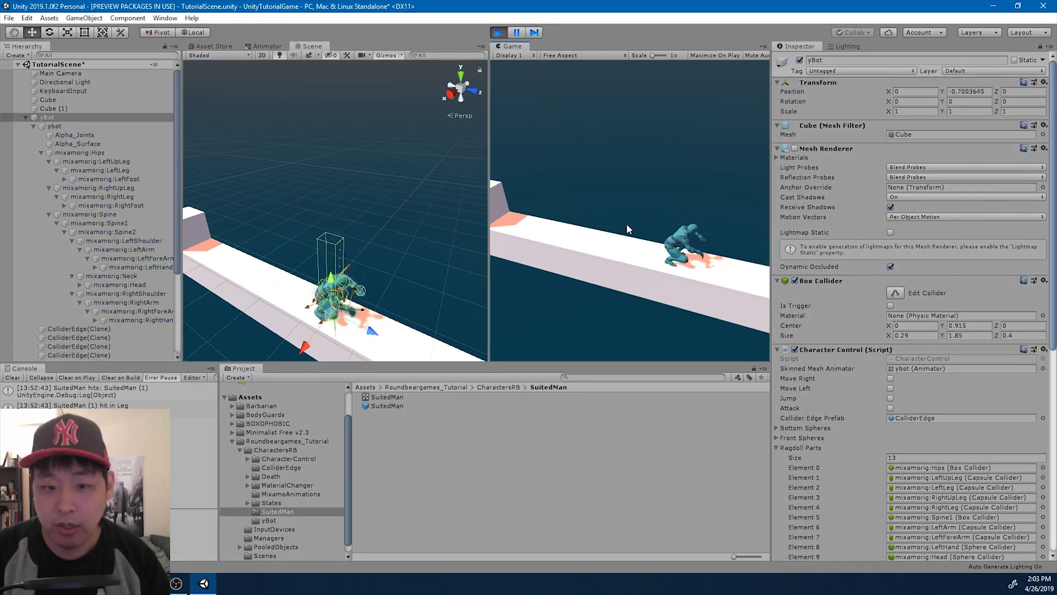
{"action": "key", "text": "Return"}
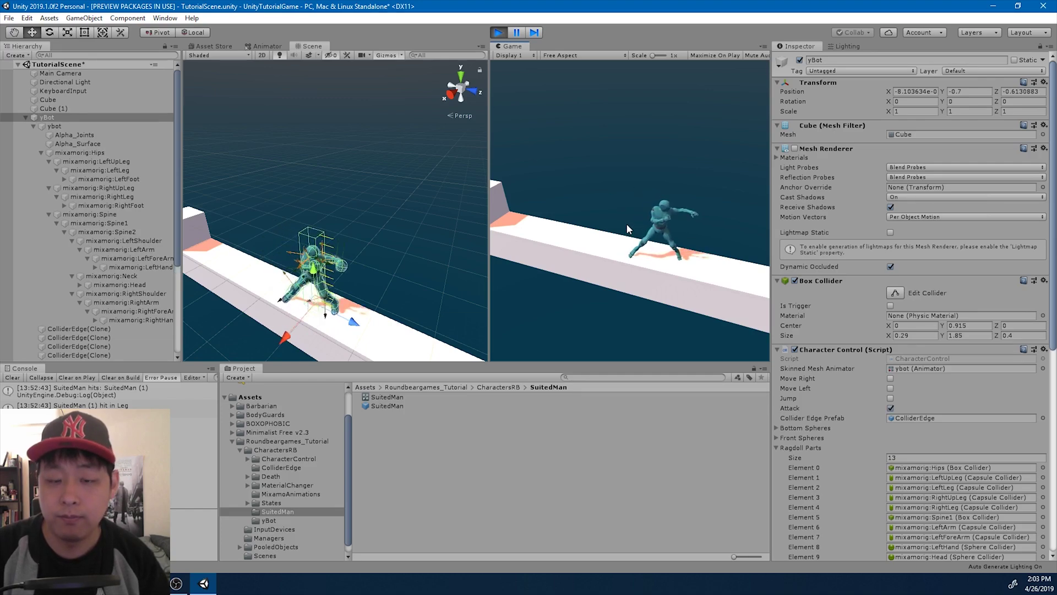
{"action": "key", "text": "Return"}
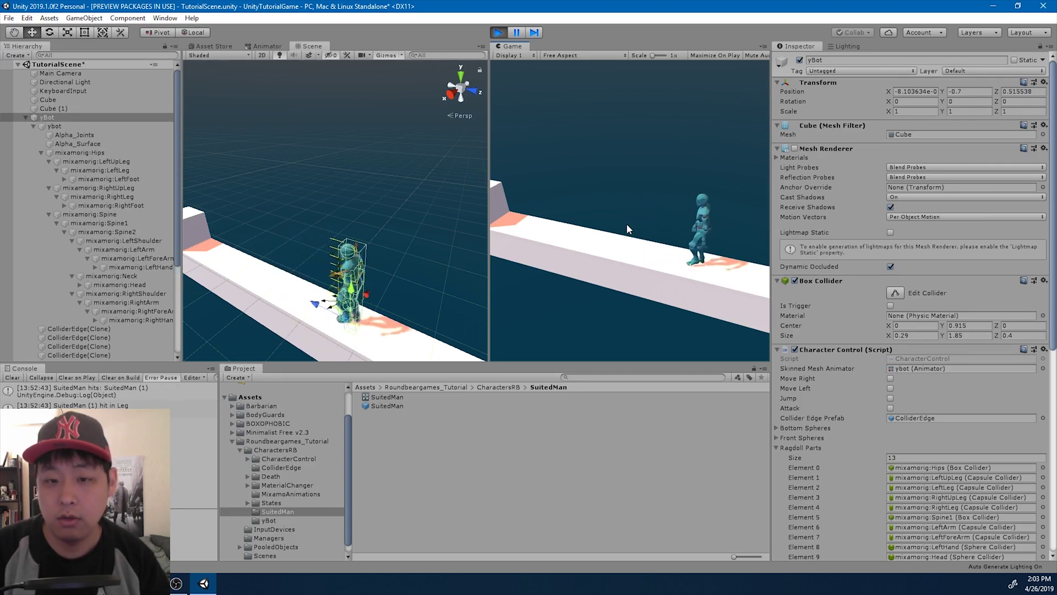
{"action": "key", "text": "a"}
{"action": "left_click", "coordinate": [498, 32]}
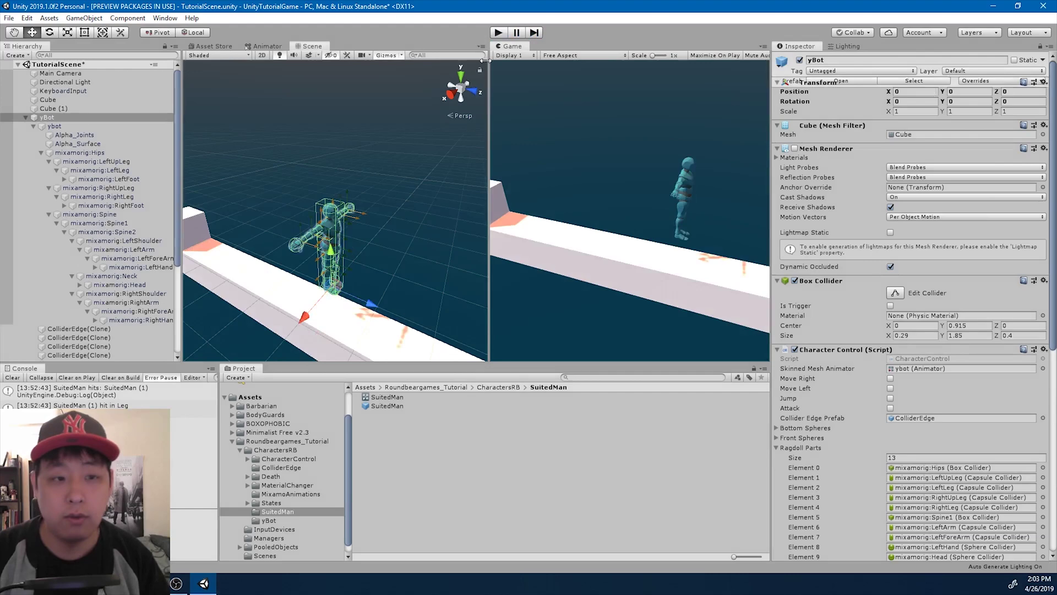
Set LeftUpLeg's Trigger Detector body part to Lower and LeftLeg's to Leg.
{"action": "left_click", "coordinate": [77, 153]}
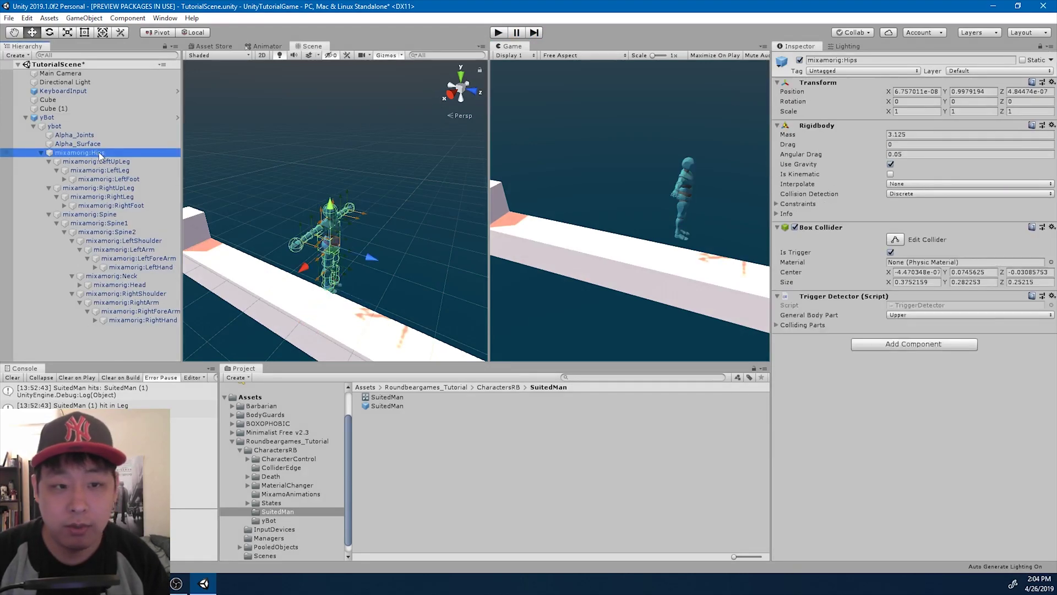
{"action": "left_click", "coordinate": [777, 325]}
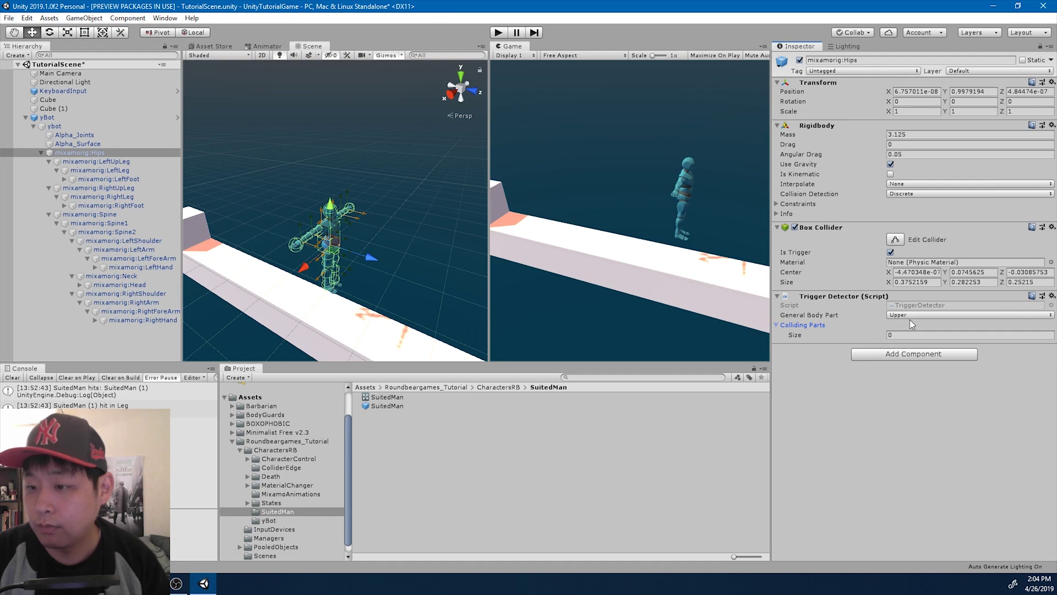
{"action": "left_click", "coordinate": [121, 161]}
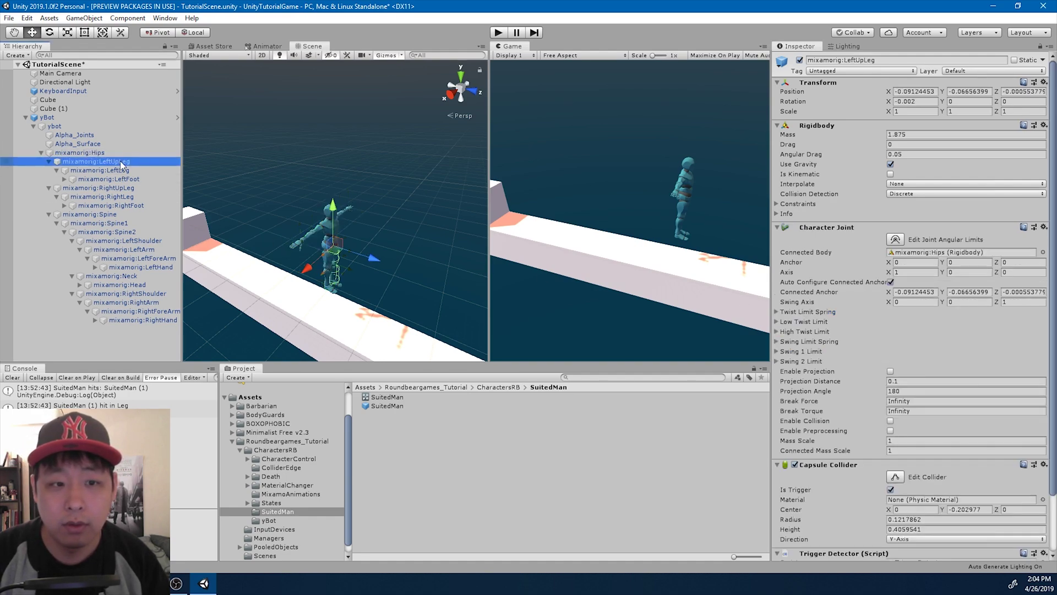
{"action": "scroll", "coordinate": [947, 346], "scroll_direction": "down", "scroll_amount": 3}
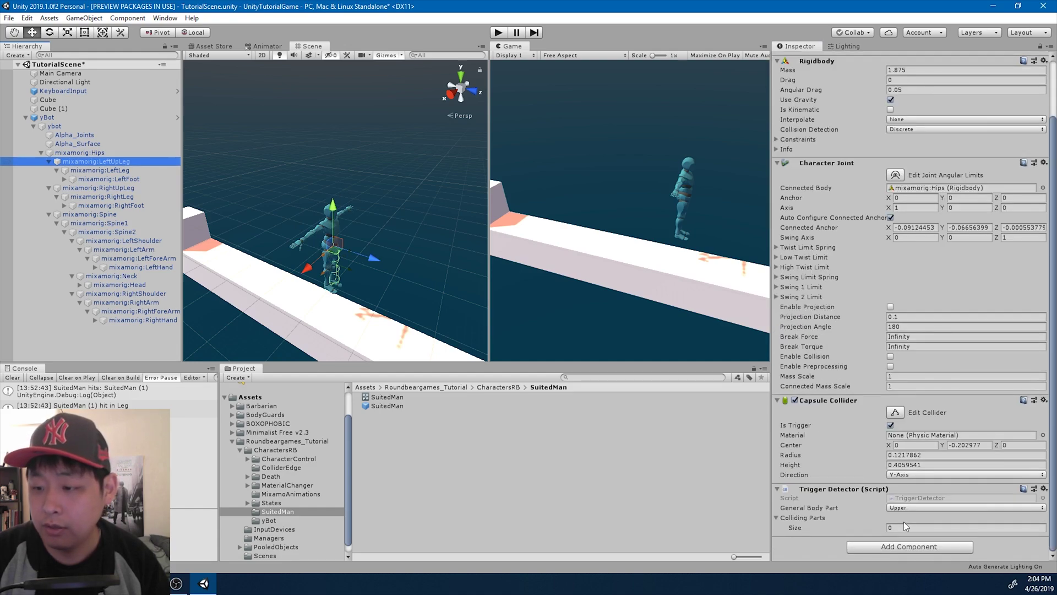
{"action": "left_click", "coordinate": [911, 507]}
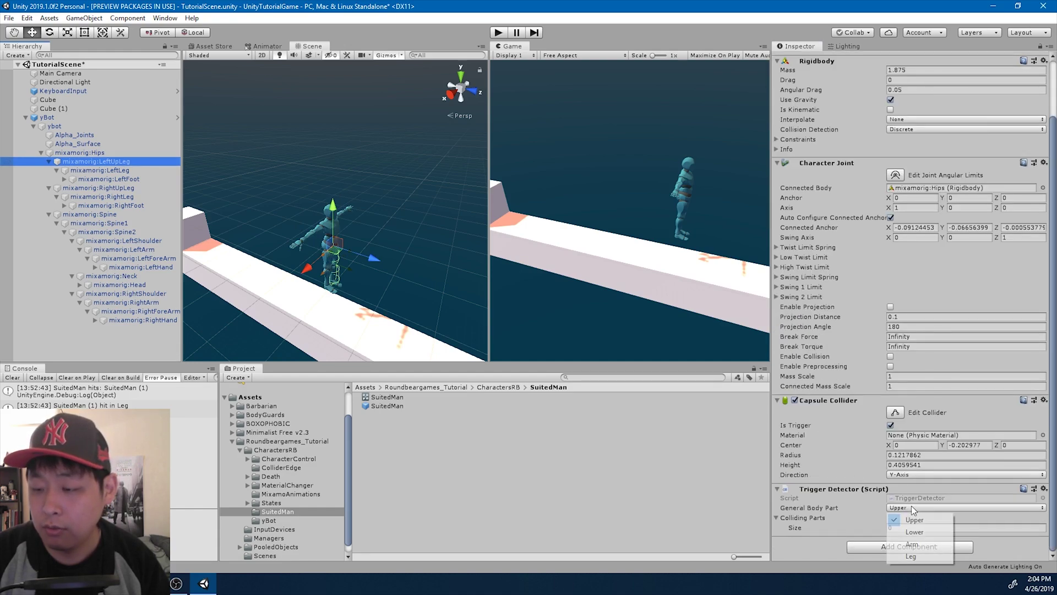
{"action": "left_click", "coordinate": [924, 532]}
{"action": "left_click", "coordinate": [99, 170]}
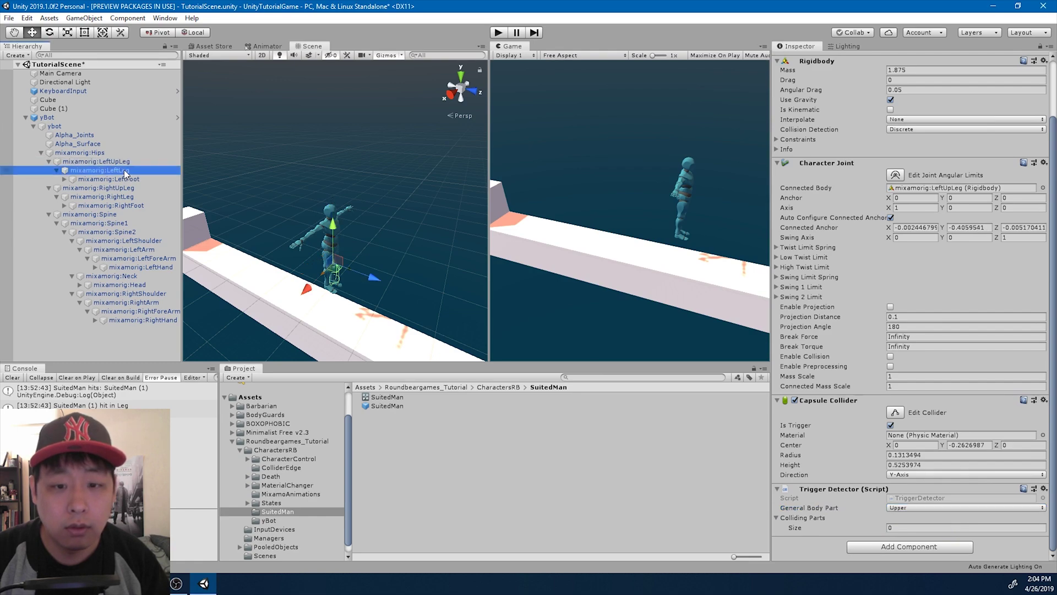
{"action": "left_click", "coordinate": [914, 507]}
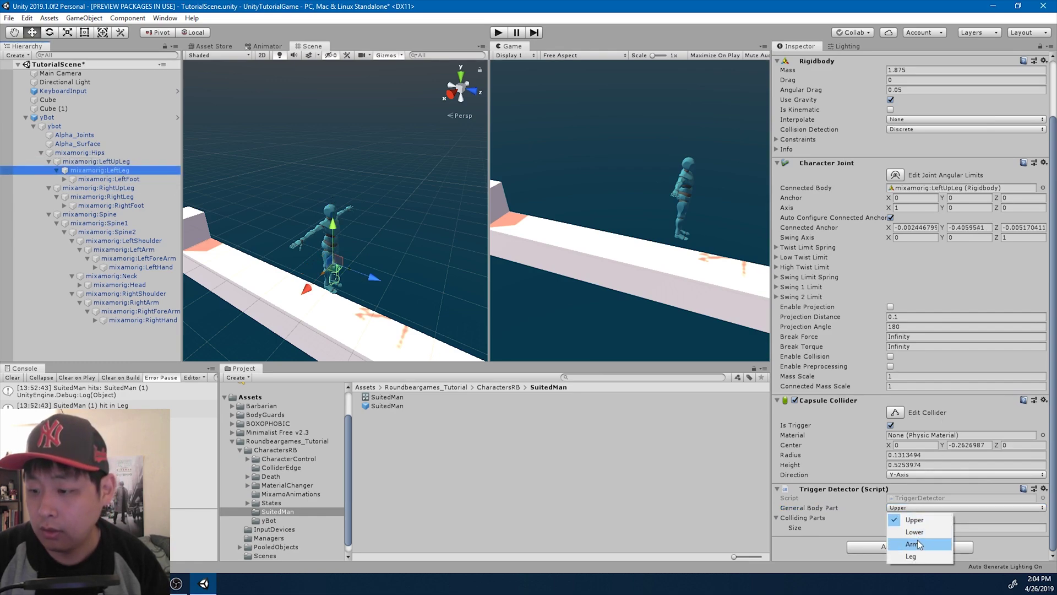
{"action": "left_click", "coordinate": [926, 555]}
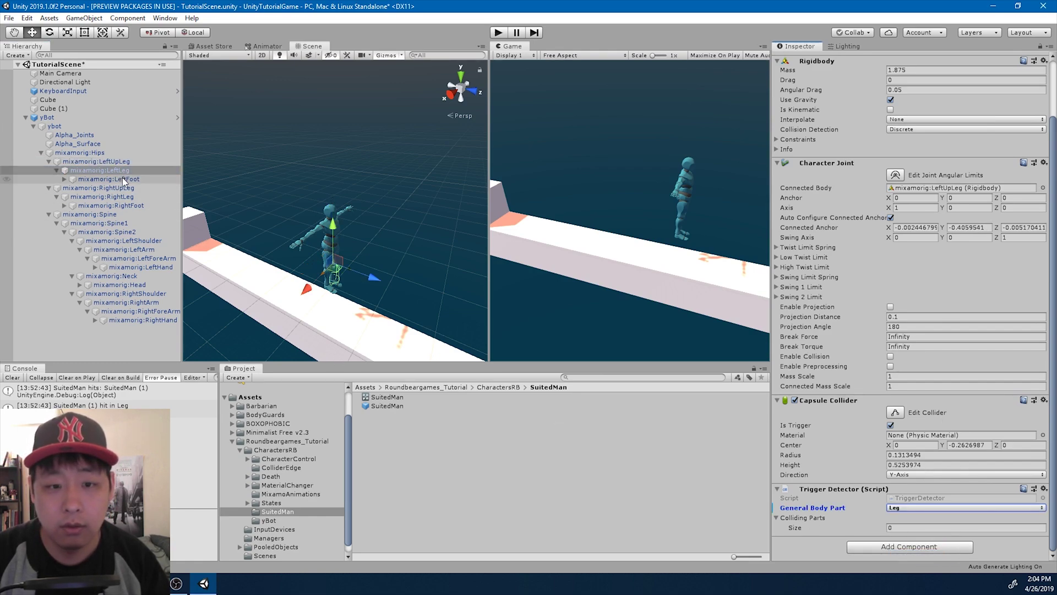
{"action": "left_click", "coordinate": [122, 178]}
{"action": "left_click", "coordinate": [114, 172]}
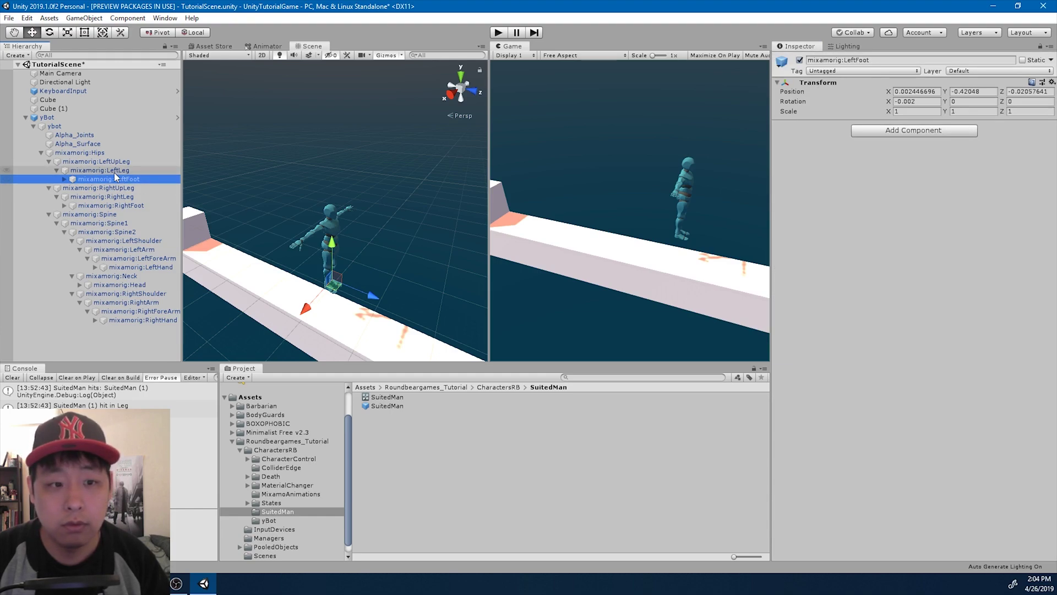
Set RightUpLeg's body part to Lower and RightLeg's to Leg.
{"action": "left_click", "coordinate": [83, 189]}
{"action": "scroll", "coordinate": [836, 347], "scroll_direction": "down", "scroll_amount": 2}
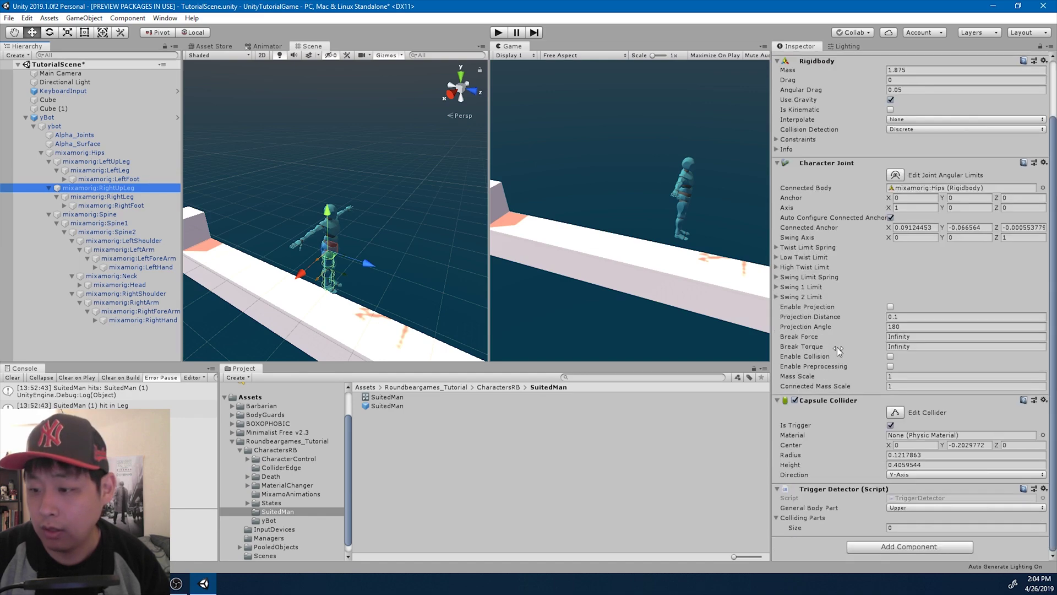
{"action": "left_click", "coordinate": [922, 509]}
{"action": "left_click", "coordinate": [919, 535]}
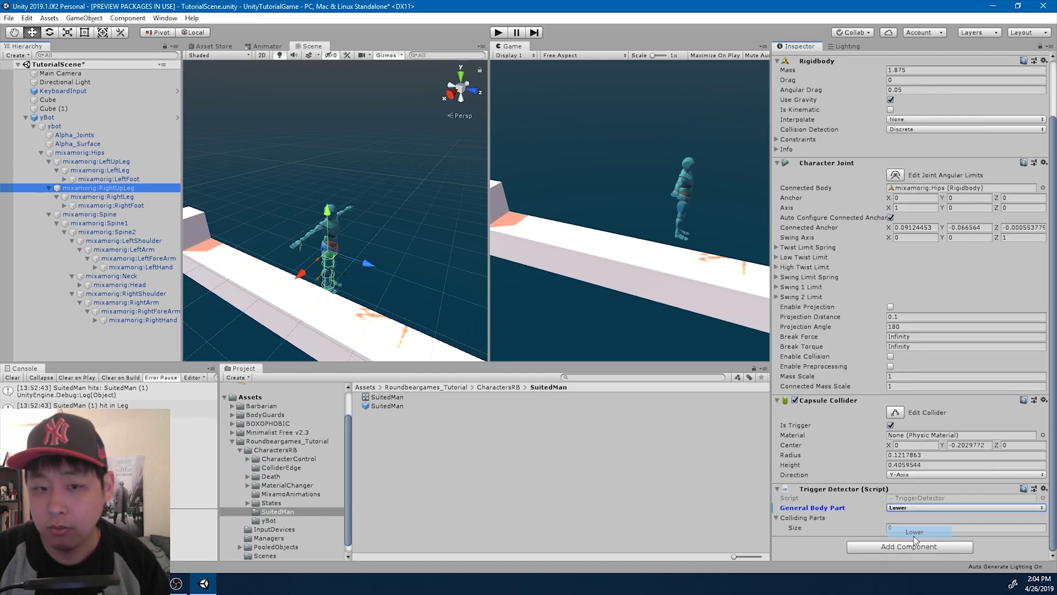
{"action": "left_click", "coordinate": [123, 197]}
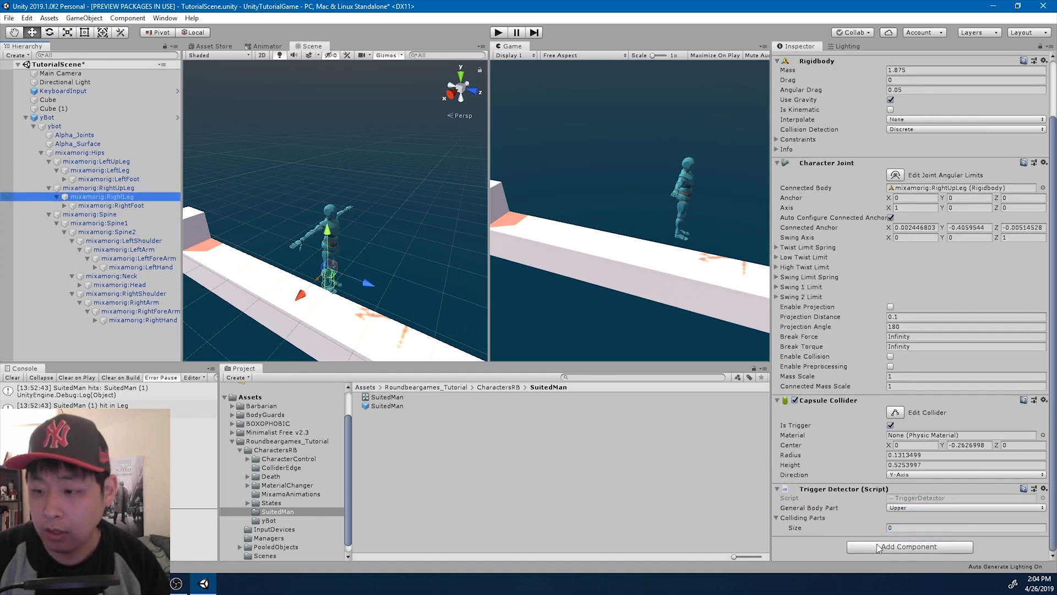
{"action": "left_click", "coordinate": [923, 508]}
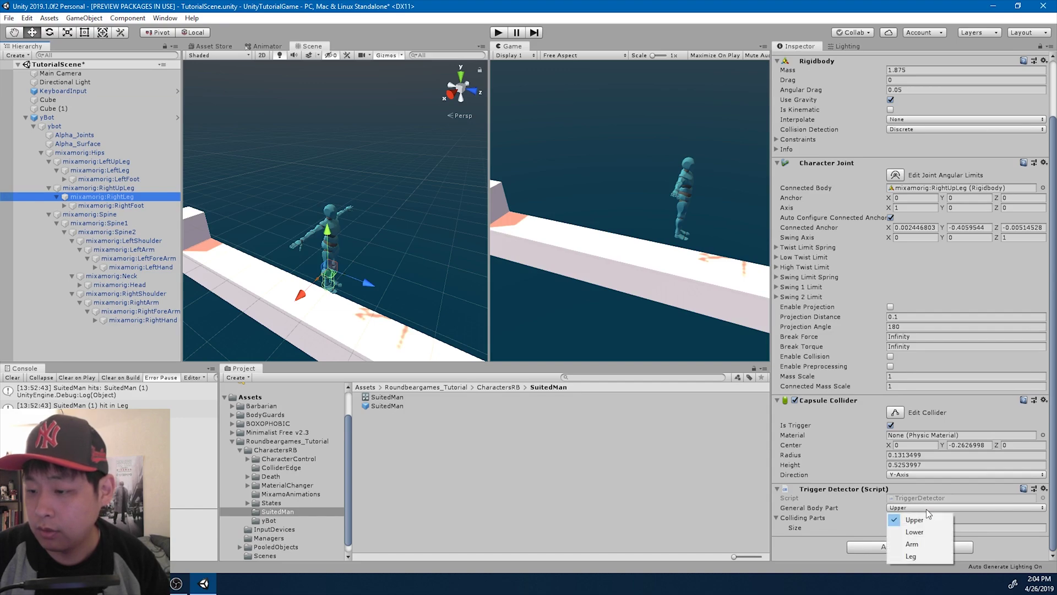
{"action": "left_click", "coordinate": [926, 558]}
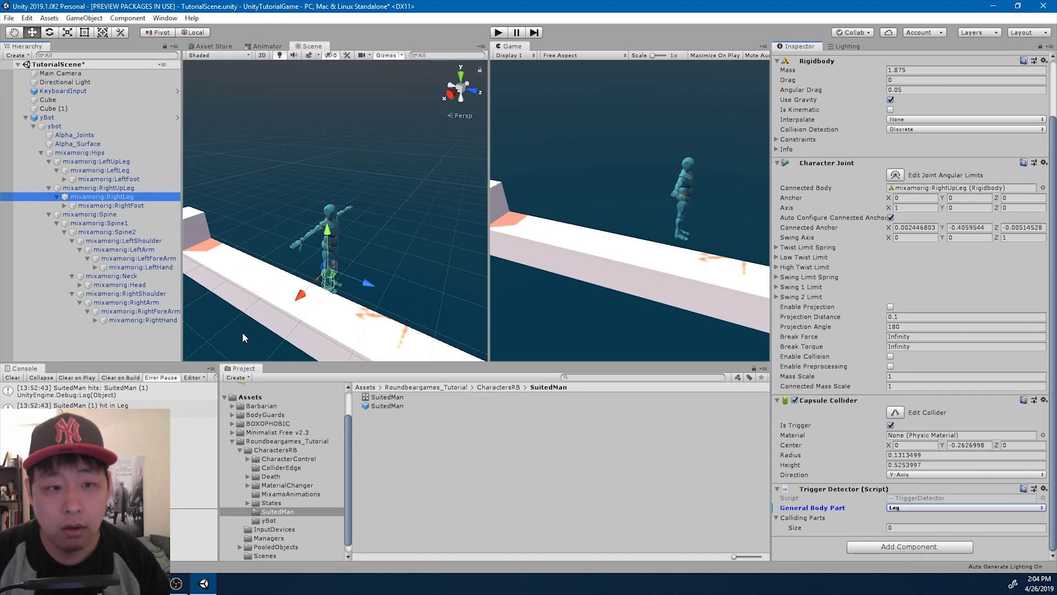
{"action": "left_click", "coordinate": [129, 232]}
{"action": "left_click", "coordinate": [127, 223]}
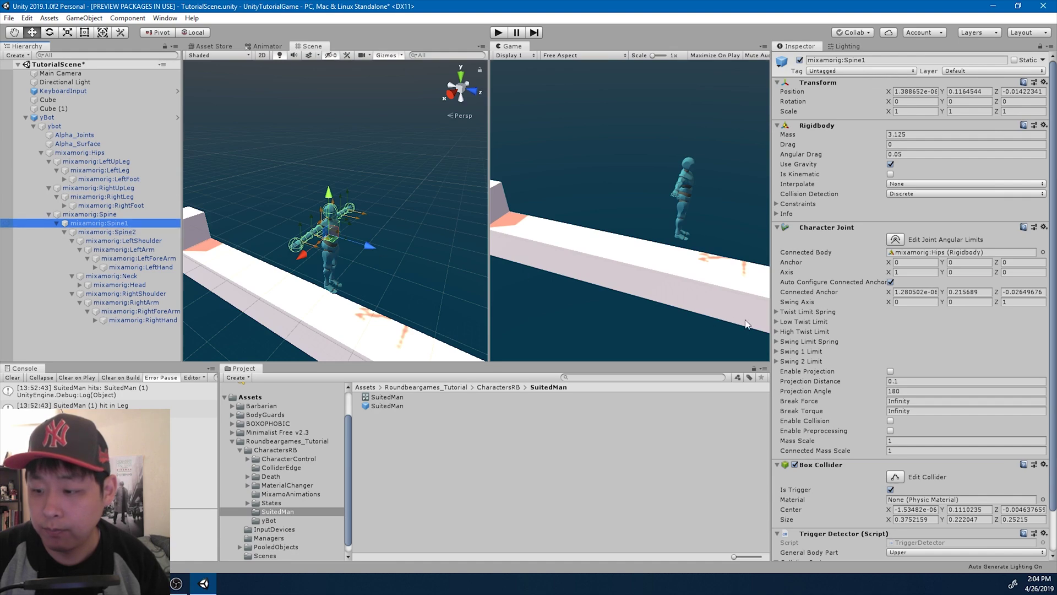
Set LeftForeArm and LeftHand Trigger Detector body parts to Arm.
{"action": "scroll", "coordinate": [877, 323], "scroll_direction": "down", "scroll_amount": 1}
{"action": "left_click", "coordinate": [140, 251]}
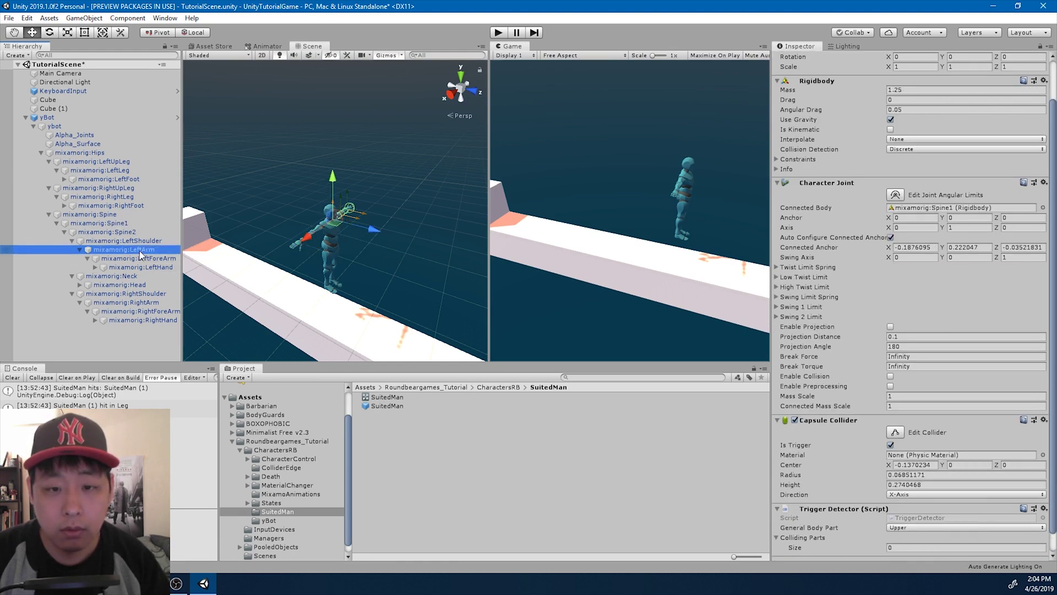
{"action": "left_click", "coordinate": [149, 259]}
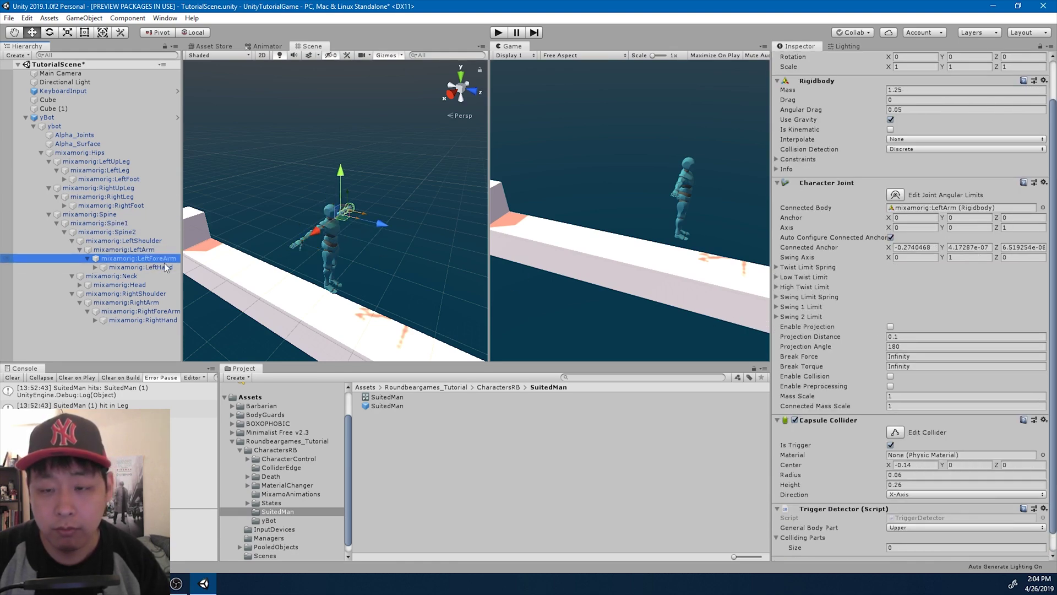
{"action": "scroll", "coordinate": [837, 468], "scroll_direction": "down", "scroll_amount": 1}
{"action": "left_click", "coordinate": [906, 507]}
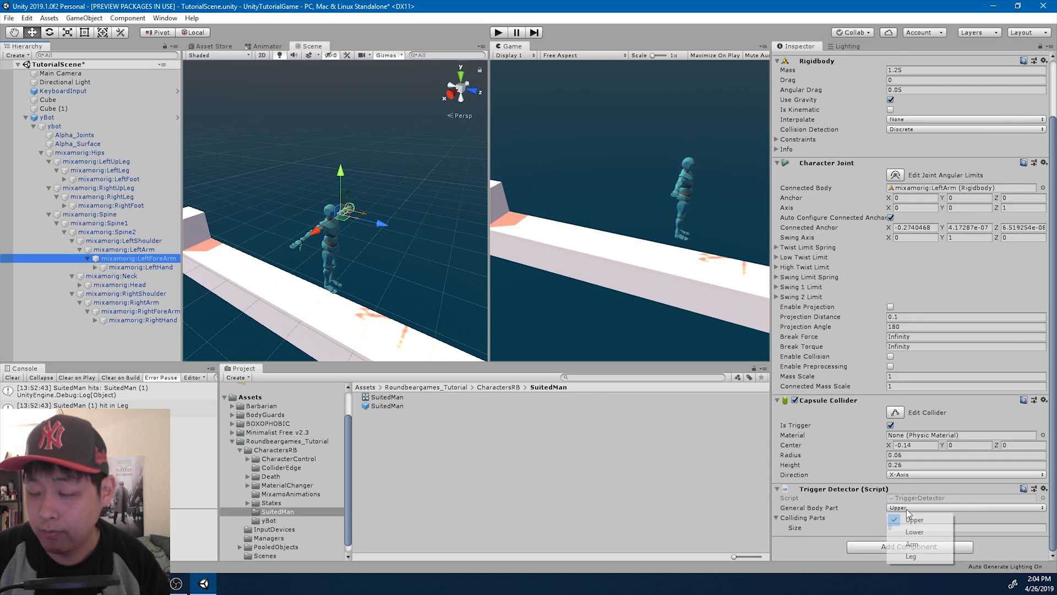
{"action": "left_click", "coordinate": [911, 544]}
{"action": "left_click", "coordinate": [144, 267]}
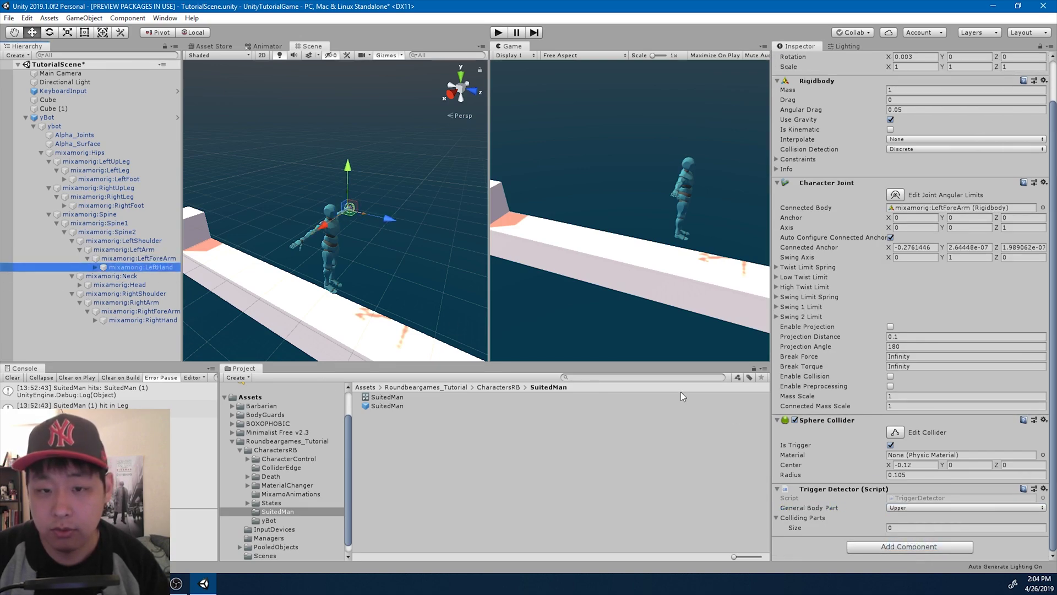
{"action": "left_click", "coordinate": [909, 507]}
{"action": "left_click", "coordinate": [911, 544]}
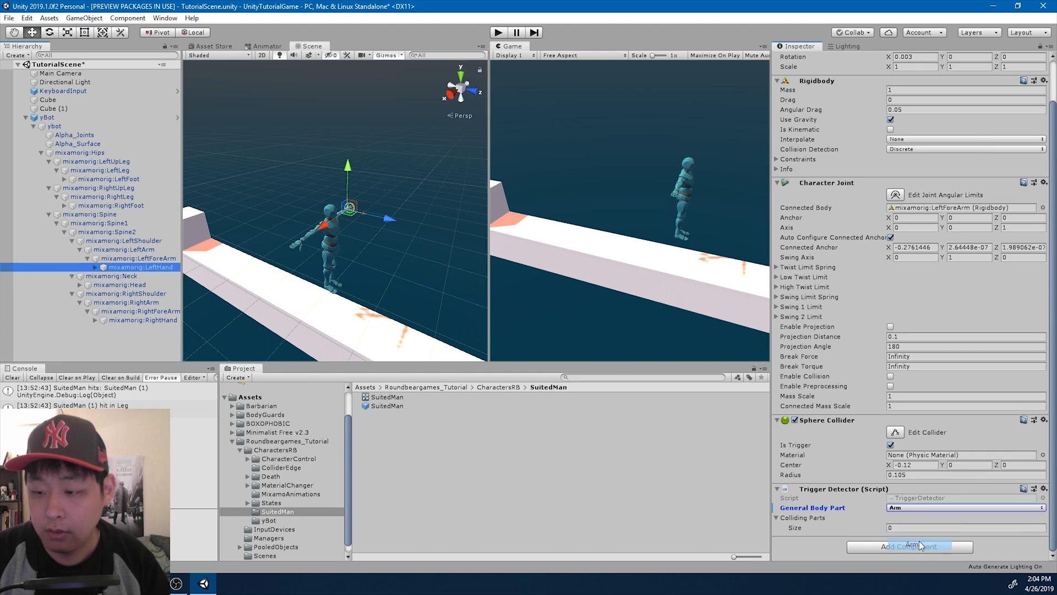
Set RightForeArm and RightHand body parts to Arm.
{"action": "left_click", "coordinate": [145, 294]}
{"action": "left_click", "coordinate": [146, 302]}
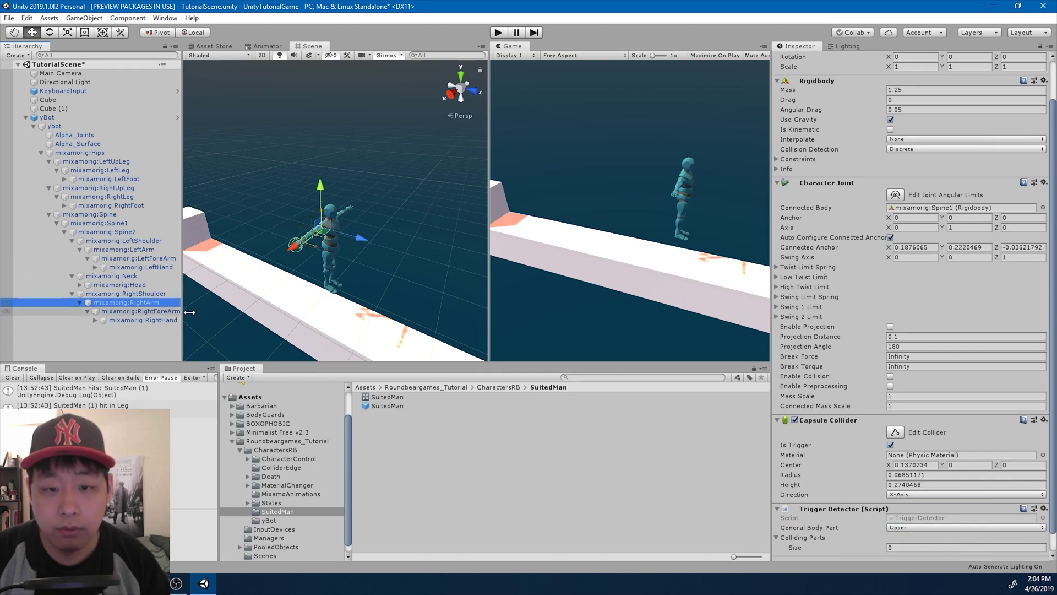
{"action": "scroll", "coordinate": [885, 413], "scroll_direction": "down", "scroll_amount": 2}
{"action": "left_click", "coordinate": [144, 311]}
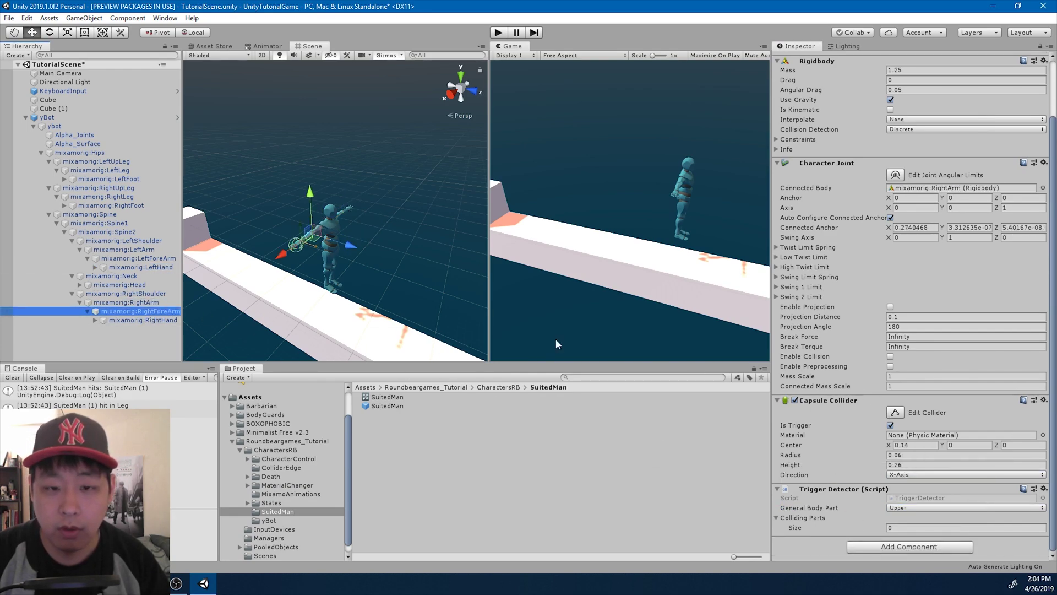
{"action": "left_click", "coordinate": [906, 506]}
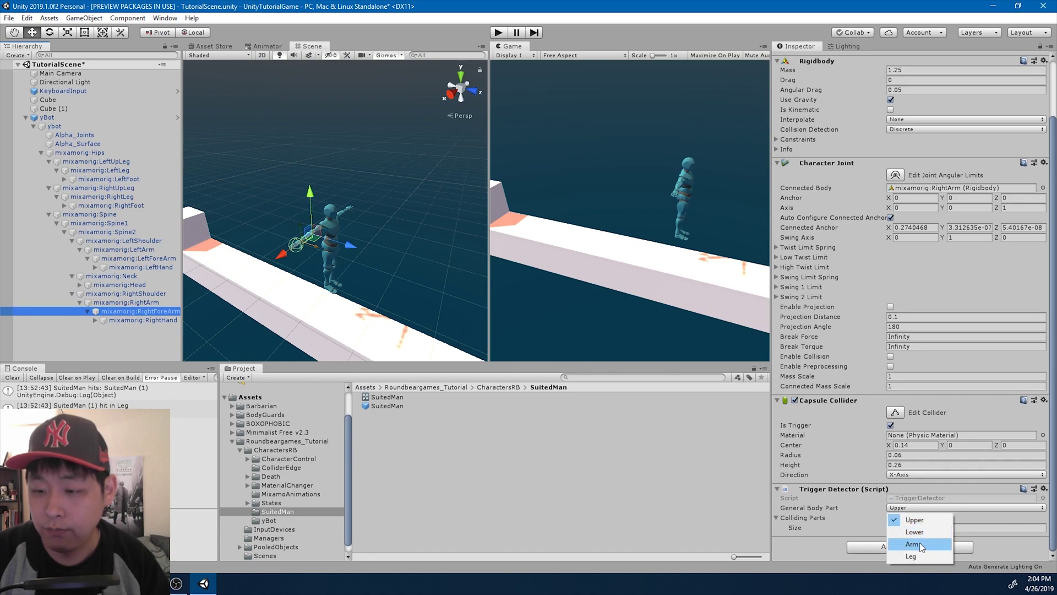
{"action": "left_click", "coordinate": [919, 543]}
{"action": "left_click", "coordinate": [143, 319]}
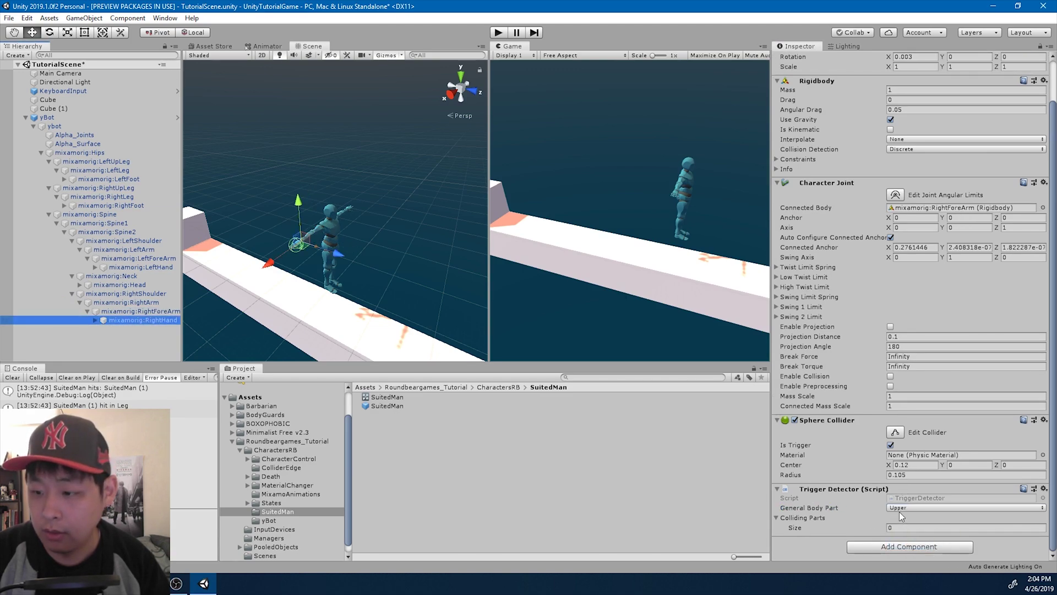
{"action": "left_click", "coordinate": [900, 509]}
{"action": "left_click", "coordinate": [918, 545]}
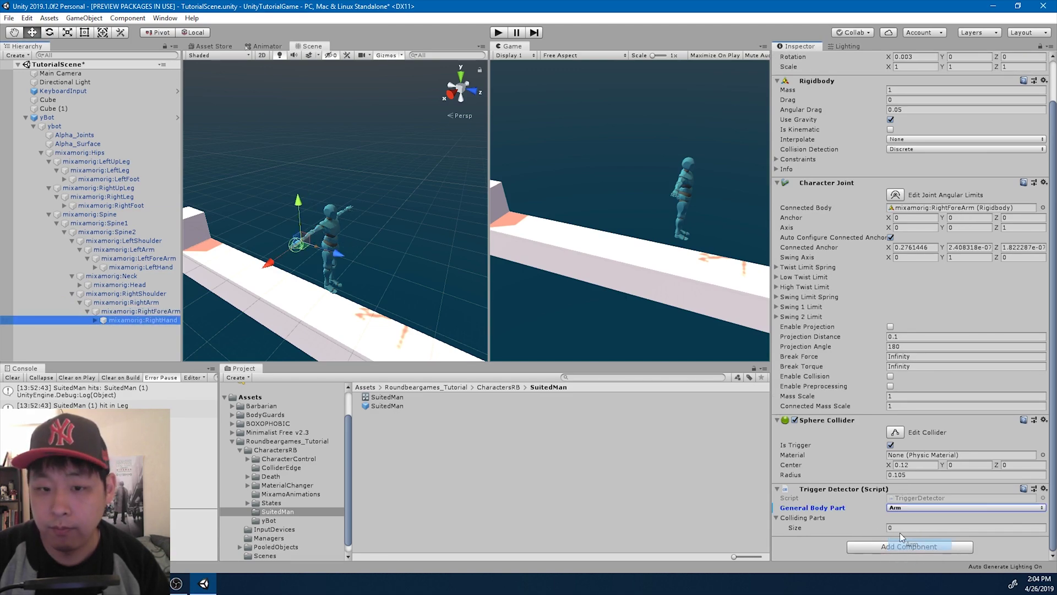
Apply all overrides to the yBot prefab.
{"action": "left_click", "coordinate": [76, 118]}
{"action": "scroll", "coordinate": [982, 128], "scroll_direction": "up", "scroll_amount": 3}
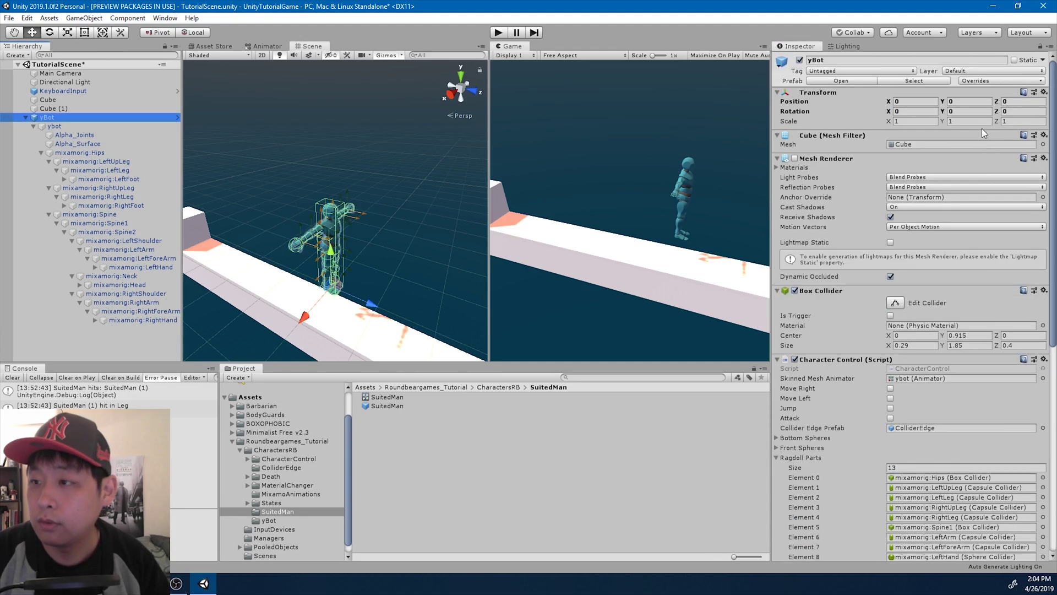
{"action": "left_click", "coordinate": [985, 80]}
{"action": "left_click", "coordinate": [1034, 400]}
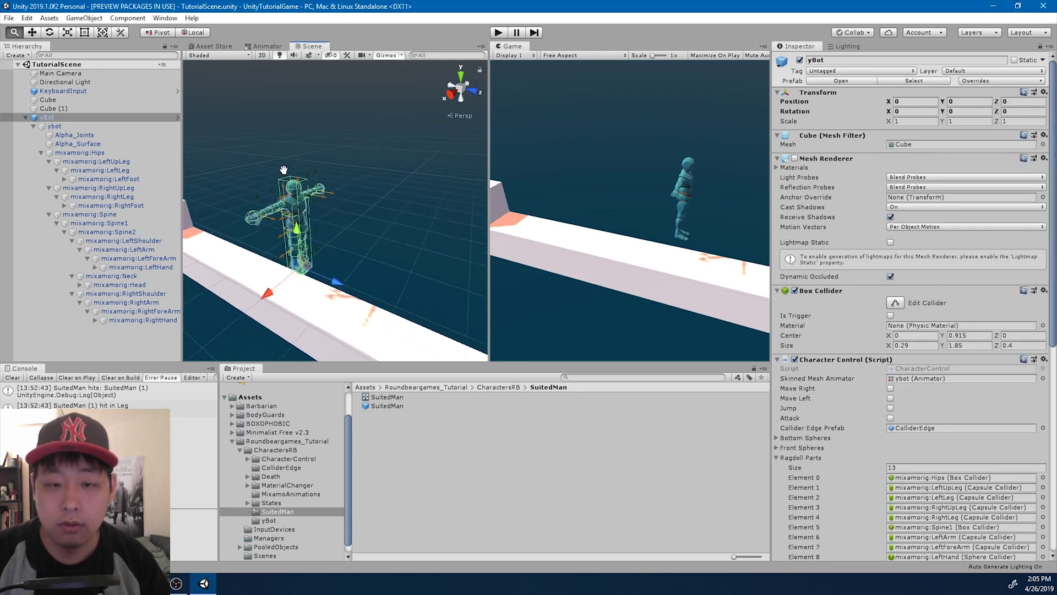
Find Player_LeadJab with a 'leadjab' search and set its Collider Names size to 2.
{"action": "left_click", "coordinate": [603, 376]}
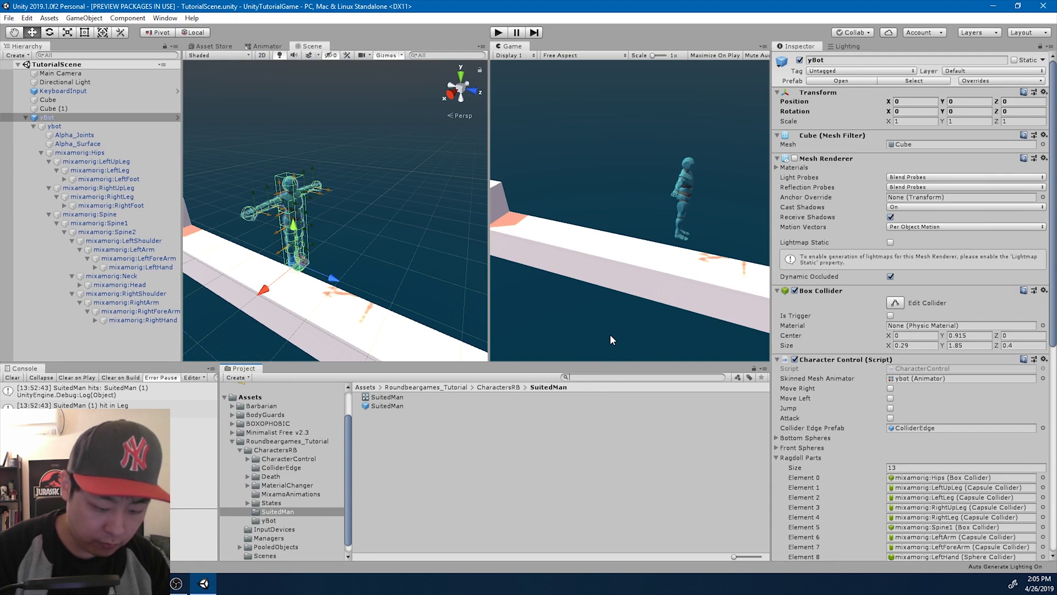
{"action": "type", "text": "for"}
{"action": "key", "text": "BackSpace"}
{"action": "key", "text": "BackSpace"}
{"action": "key", "text": "BackSpace"}
{"action": "type", "text": "leadjab"}
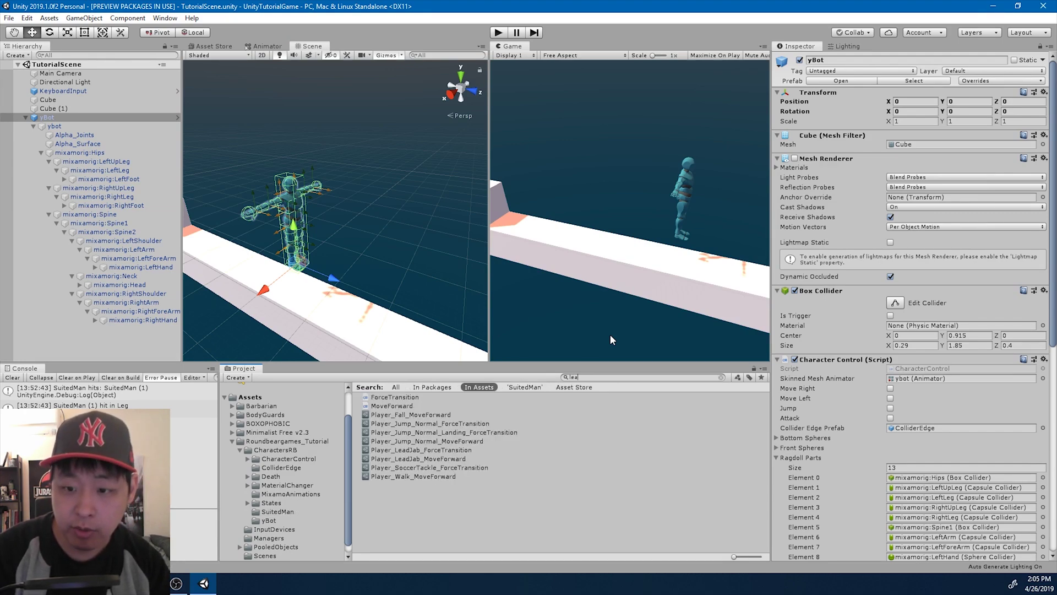
{"action": "key", "text": "Down"}
{"action": "key", "text": "Down"}
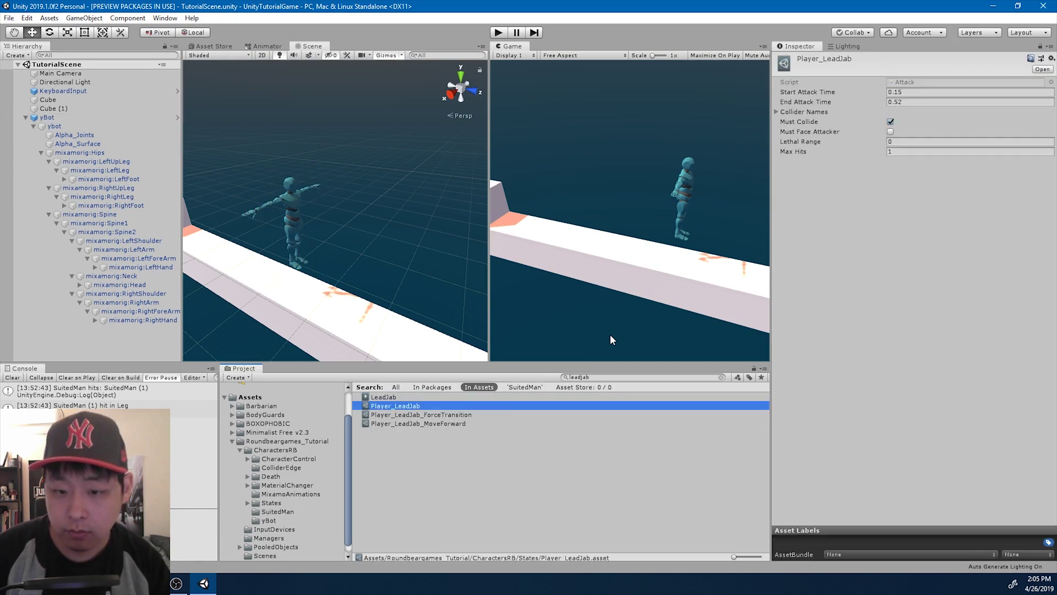
{"action": "left_click", "coordinate": [777, 112]}
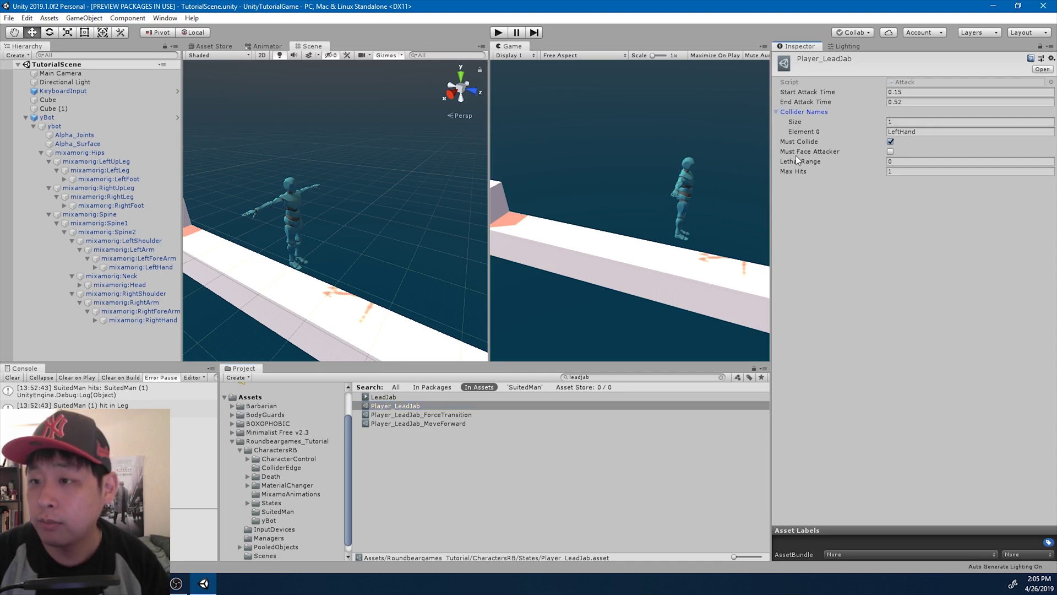
{"action": "left_click", "coordinate": [915, 121]}
{"action": "type", "text": "2"}
{"action": "key", "text": "Return"}
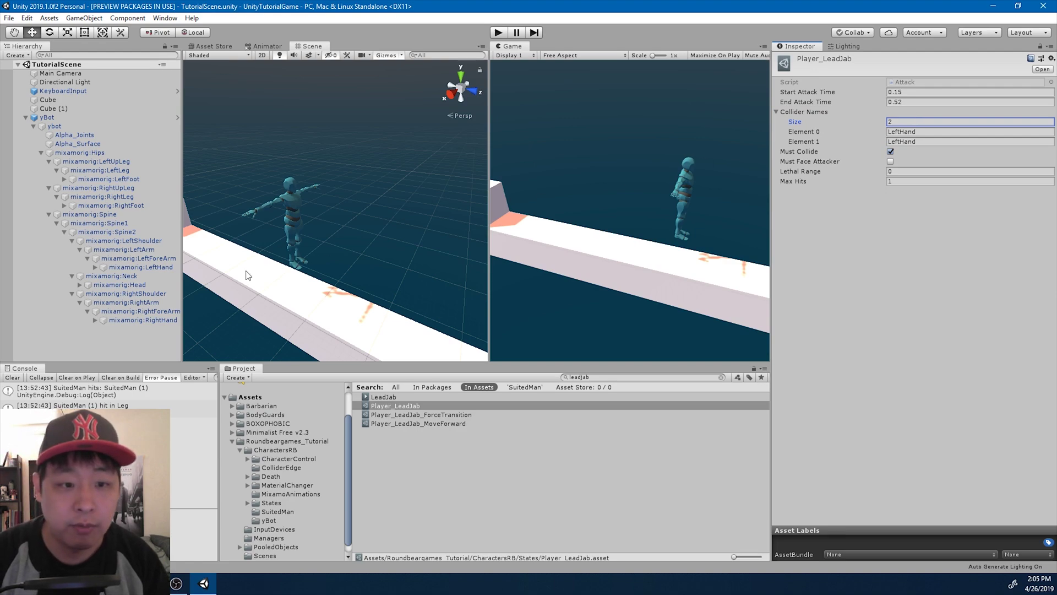
Copy the name mixamorig:LeftHand into the second collider name entry, then clear the search.
{"action": "left_click", "coordinate": [150, 268]}
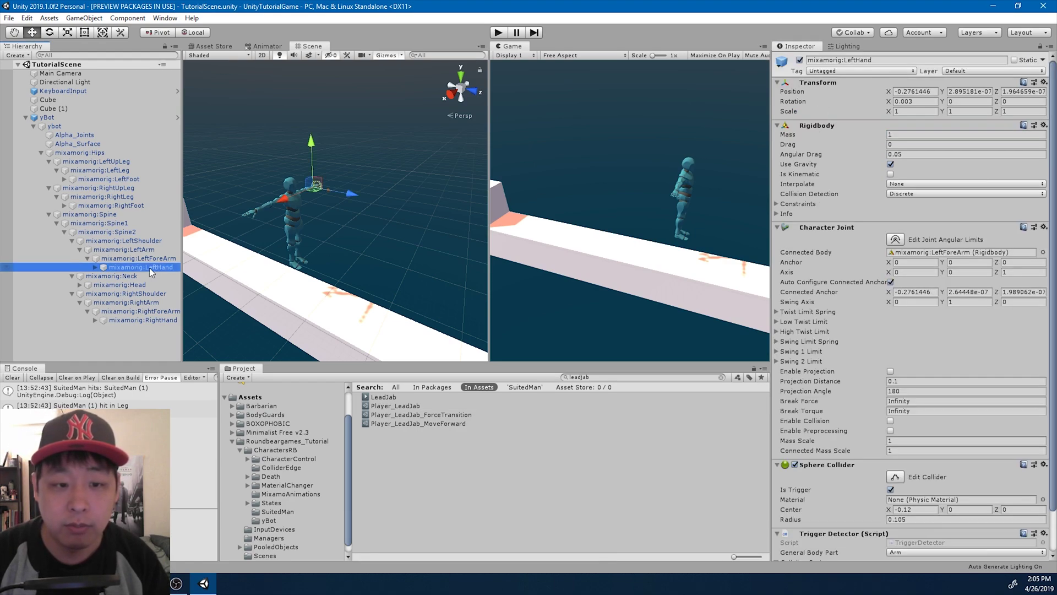
{"action": "left_click", "coordinate": [919, 61]}
{"action": "key", "text": "ctrl+c"}
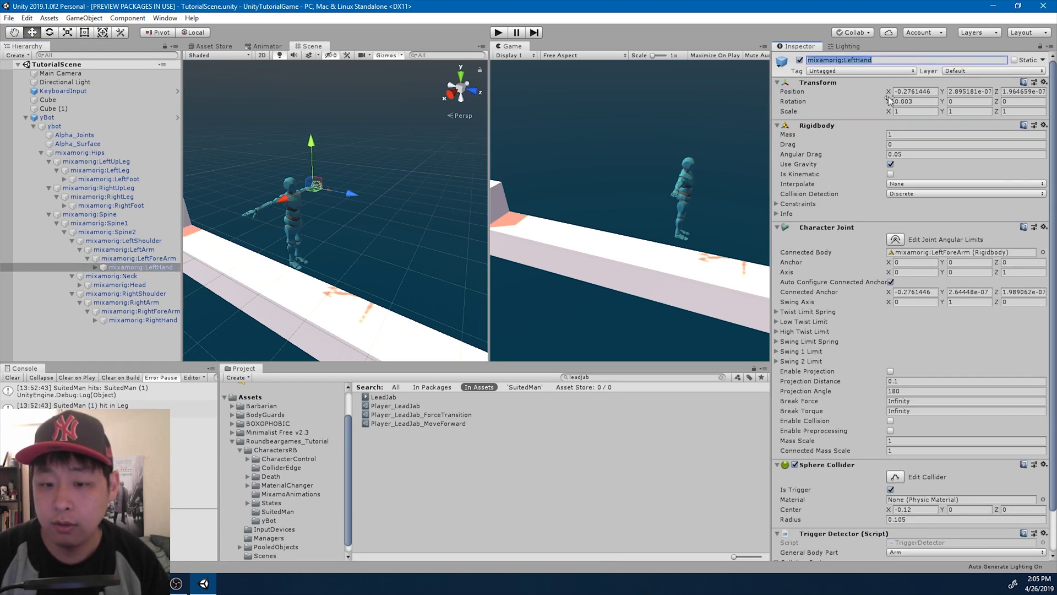
{"action": "left_click", "coordinate": [413, 407]}
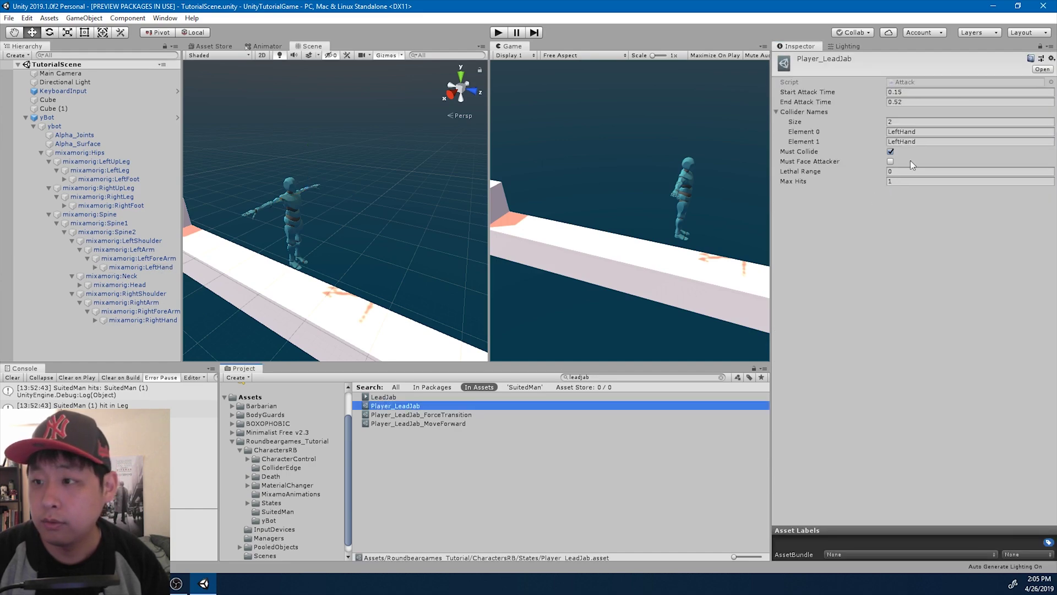
{"action": "left_click", "coordinate": [924, 139]}
{"action": "key", "text": "ctrl+v"}
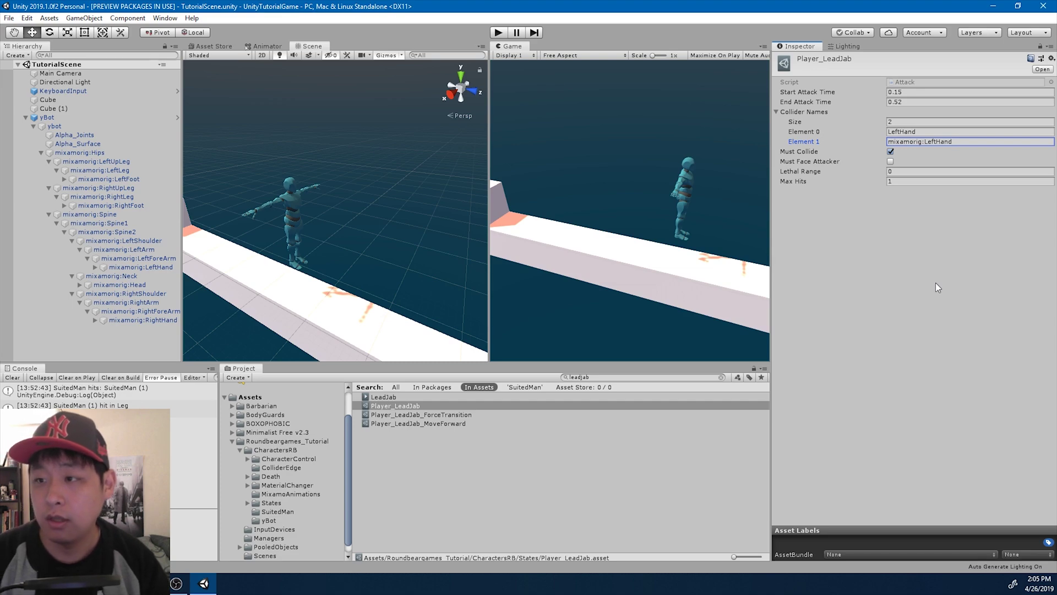
{"action": "left_click", "coordinate": [721, 377]}
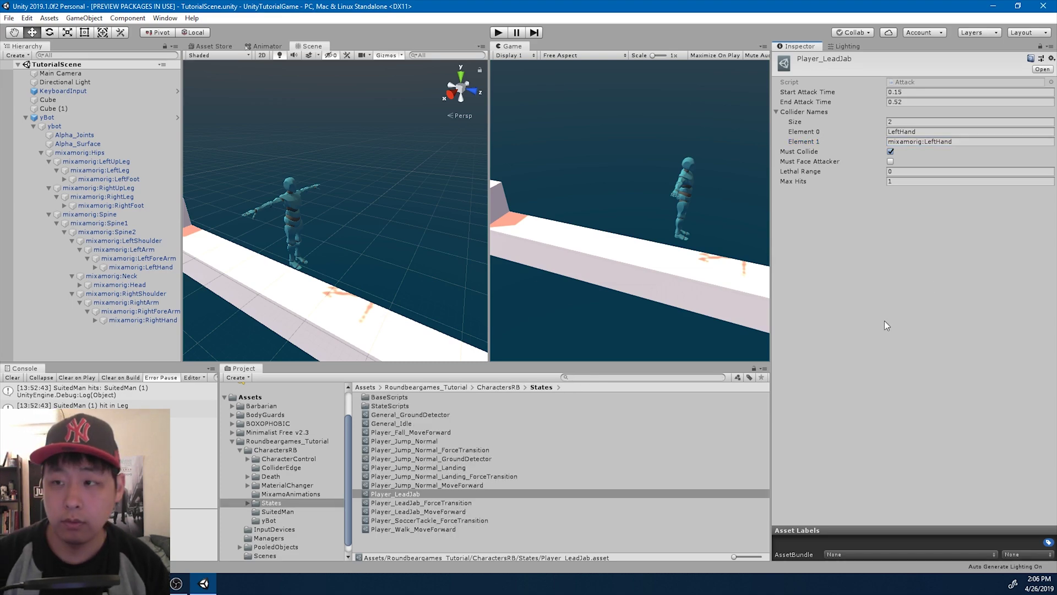
Record yBot's current materials Alpha_Joints_MAT and Alpha_Body_MAT, and ping them in the project.
{"action": "left_click", "coordinate": [47, 117]}
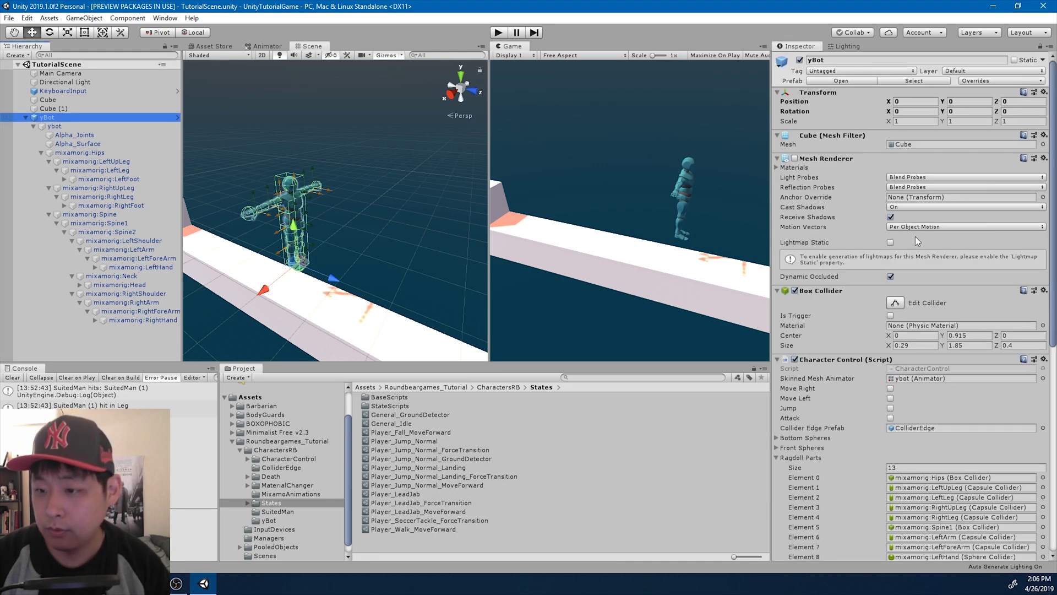
{"action": "scroll", "coordinate": [914, 238], "scroll_direction": "down", "scroll_amount": 10}
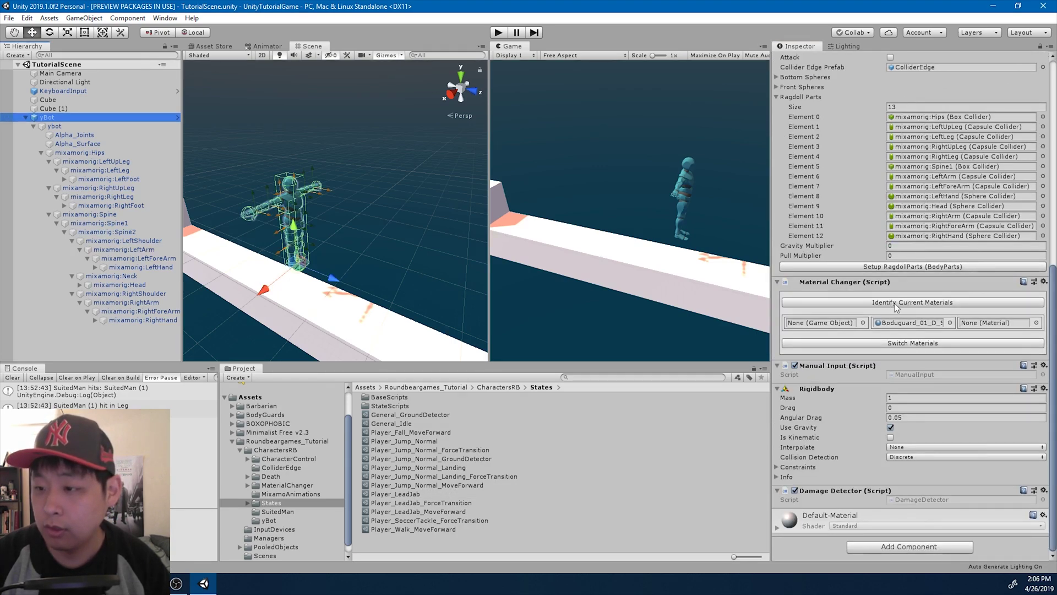
{"action": "left_click", "coordinate": [896, 303]}
{"action": "left_click", "coordinate": [901, 312]}
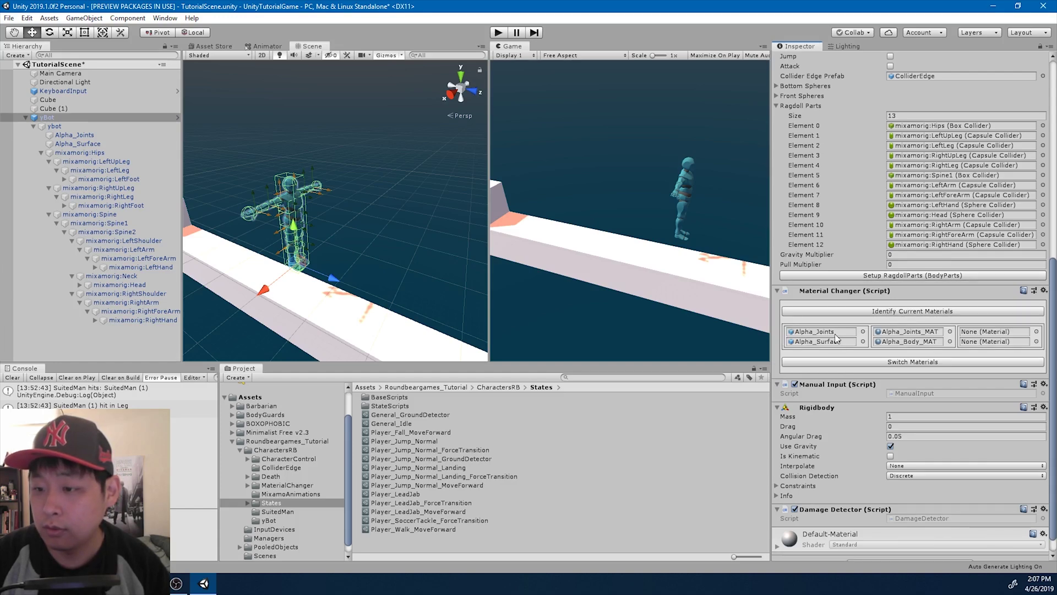
{"action": "left_click", "coordinate": [895, 333]}
{"action": "left_click", "coordinate": [900, 342]}
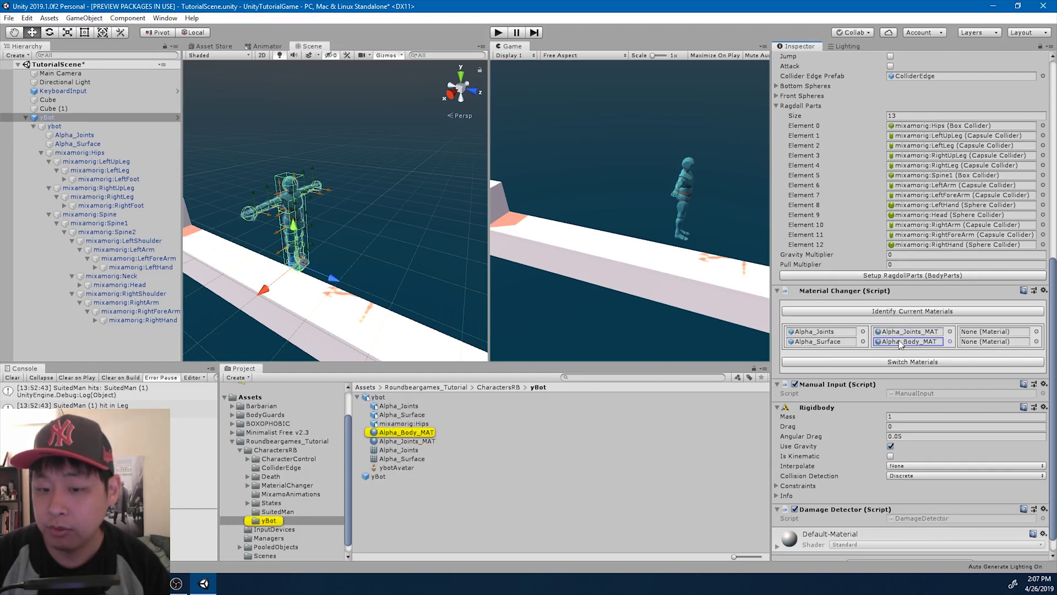
{"action": "left_click", "coordinate": [904, 333]}
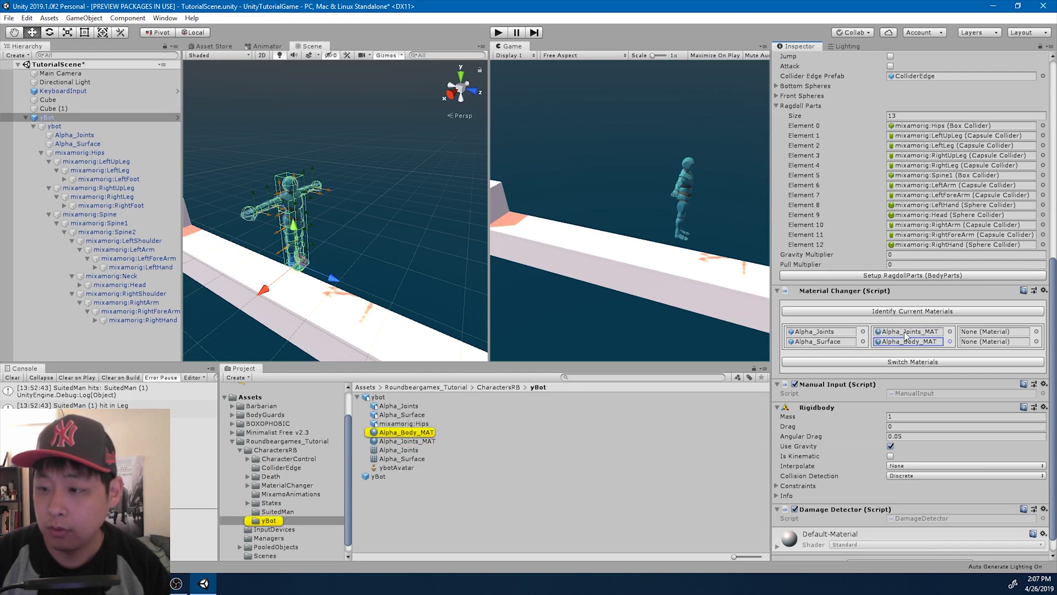
Extract standalone copies of the yBot's Alpha_Joints_MAT and Alpha_Body_MAT materials.
{"action": "left_click", "coordinate": [416, 441]}
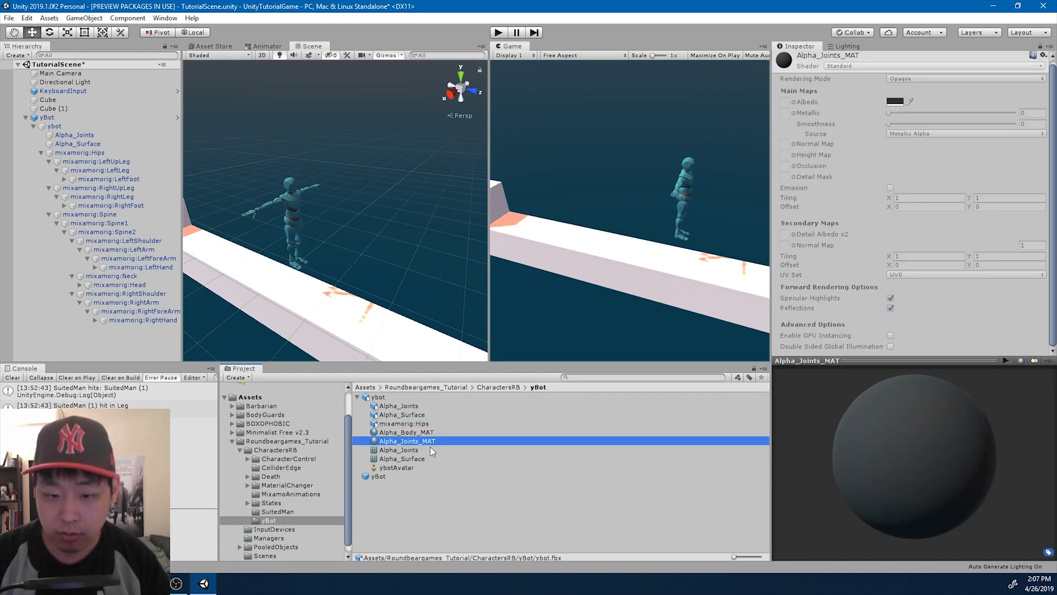
{"action": "key", "text": "ctrl+d"}
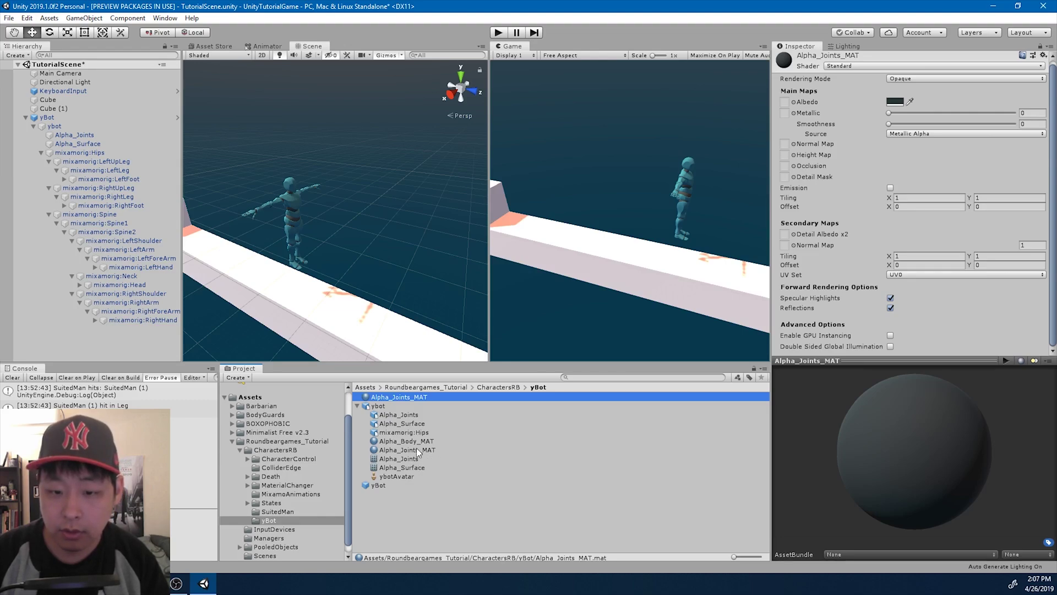
{"action": "left_click", "coordinate": [418, 442]}
{"action": "key", "text": "ctrl+d"}
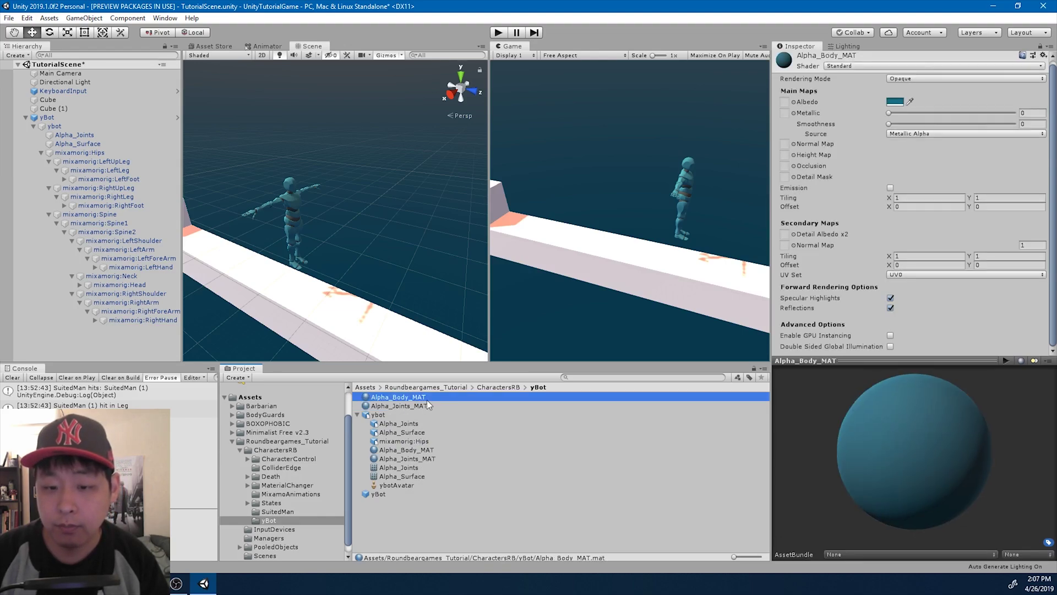
Rename the extracted copies Alpha_Body_MAT_yellow and Alpha_Joints_MAT_yellow.
{"action": "left_click", "coordinate": [420, 402]}
{"action": "left_click", "coordinate": [448, 399]}
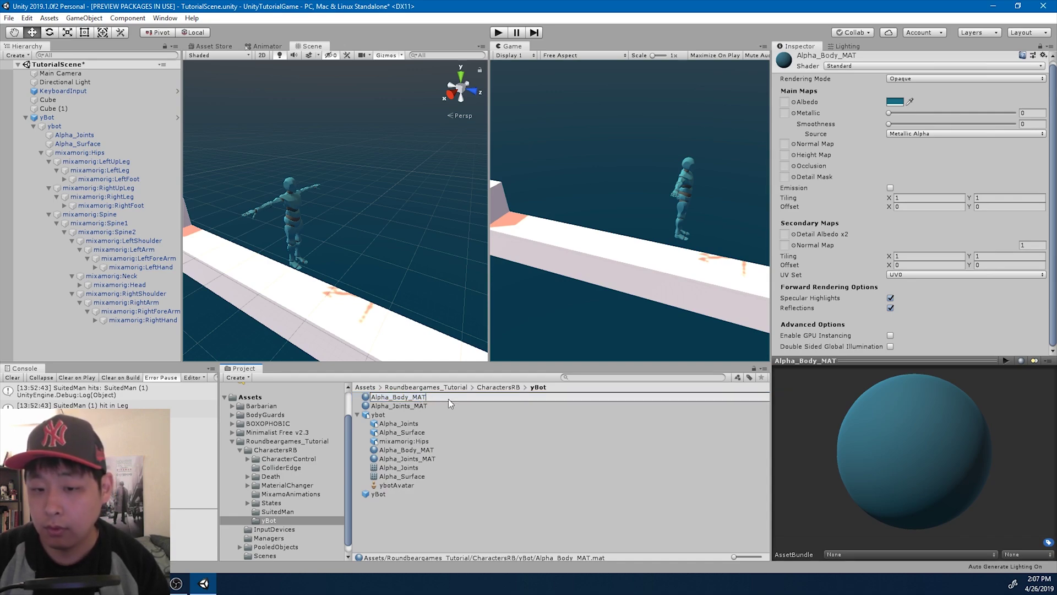
{"action": "type", "text": "_yel"}
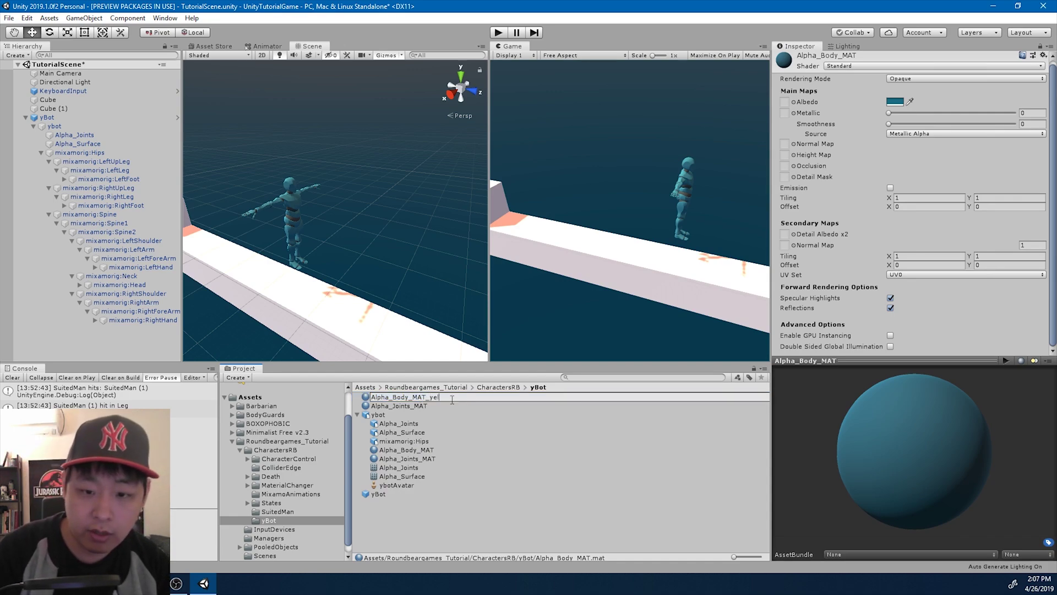
{"action": "type", "text": "low"}
{"action": "key", "text": "Return"}
{"action": "key", "text": "Down"}
{"action": "key", "text": "F2"}
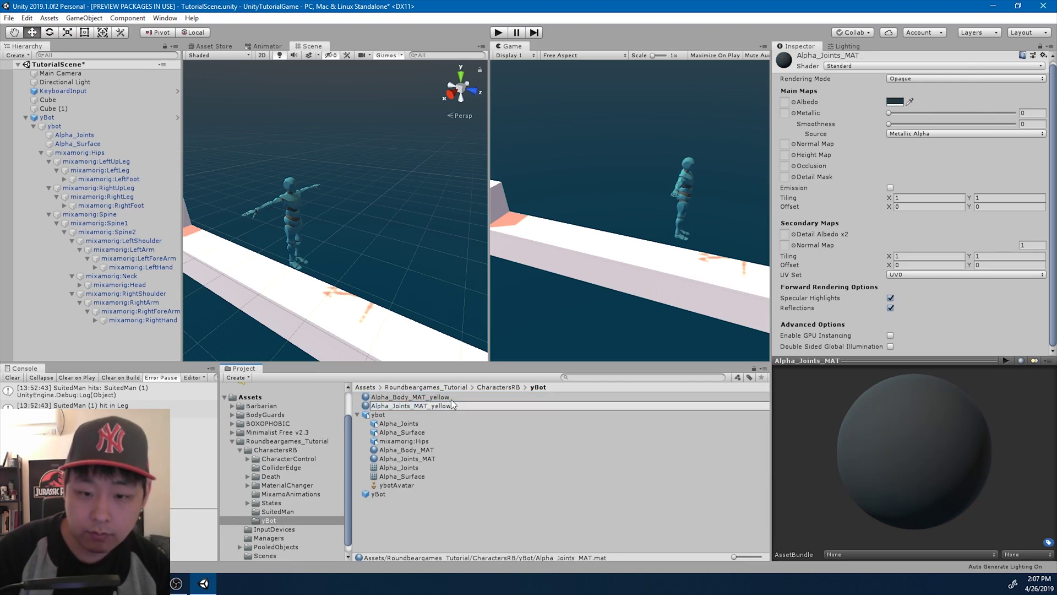
{"action": "type", "text": "_yellow"}
{"action": "key", "text": "Return"}
Set Alpha_Body_MAT_yellow's albedo colour to a slightly darkened yellow.
{"action": "left_click", "coordinate": [451, 398]}
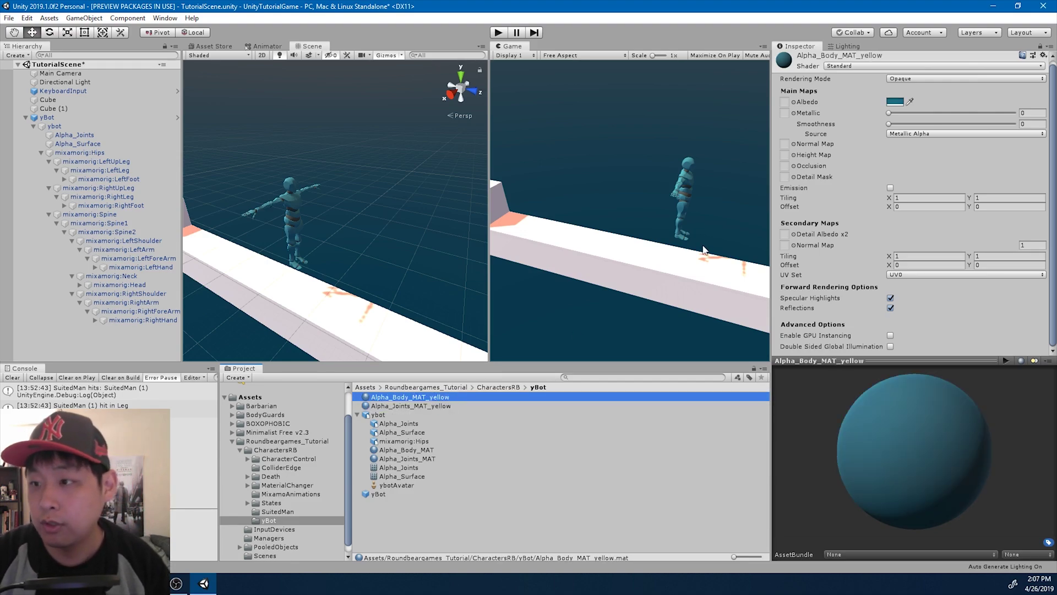
{"action": "left_click", "coordinate": [895, 102]}
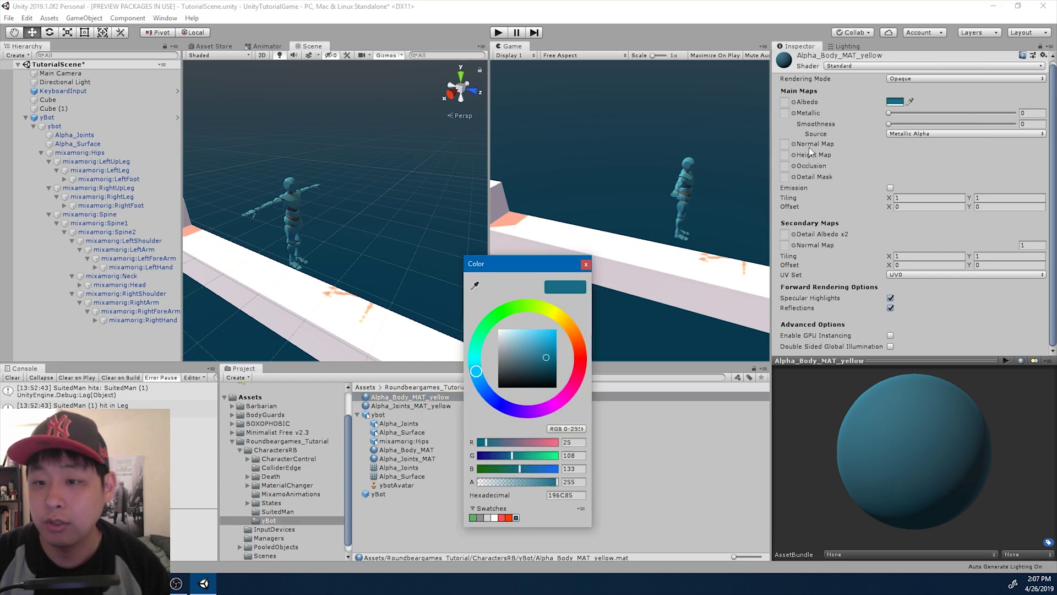
{"action": "left_click", "coordinate": [547, 309]}
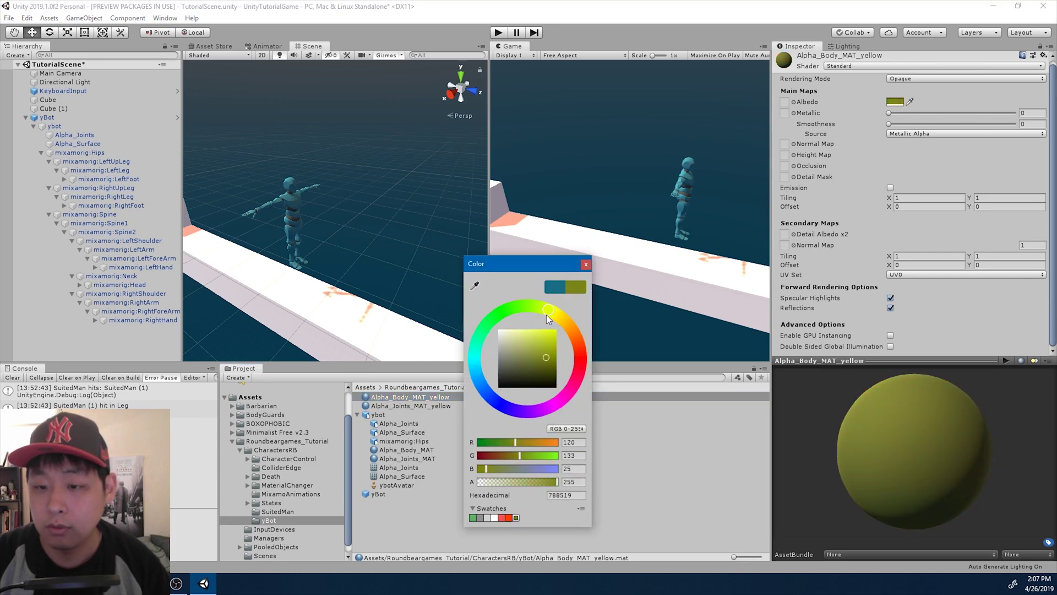
{"action": "left_click", "coordinate": [536, 340]}
{"action": "left_click_drag", "start_coordinate": [536, 340], "coordinate": [536, 344]}
{"action": "left_click", "coordinate": [586, 264]}
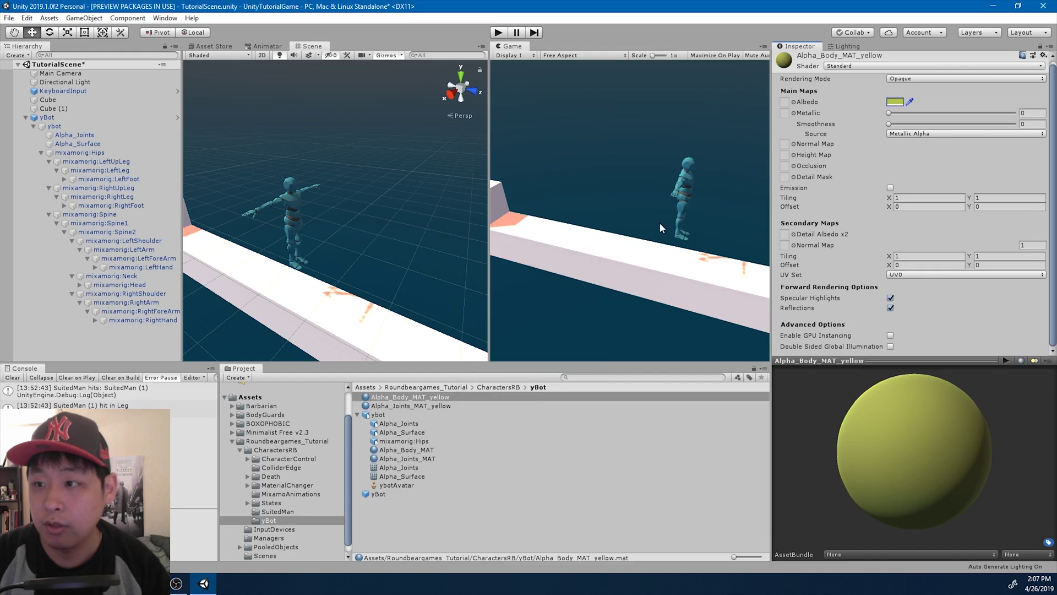
Raise the body material's metallic to 0.268 and smoothness to 0.399.
{"action": "left_click_drag", "start_coordinate": [888, 113], "coordinate": [931, 123]}
{"action": "left_click", "coordinate": [890, 124]}
{"action": "left_click", "coordinate": [454, 408]}
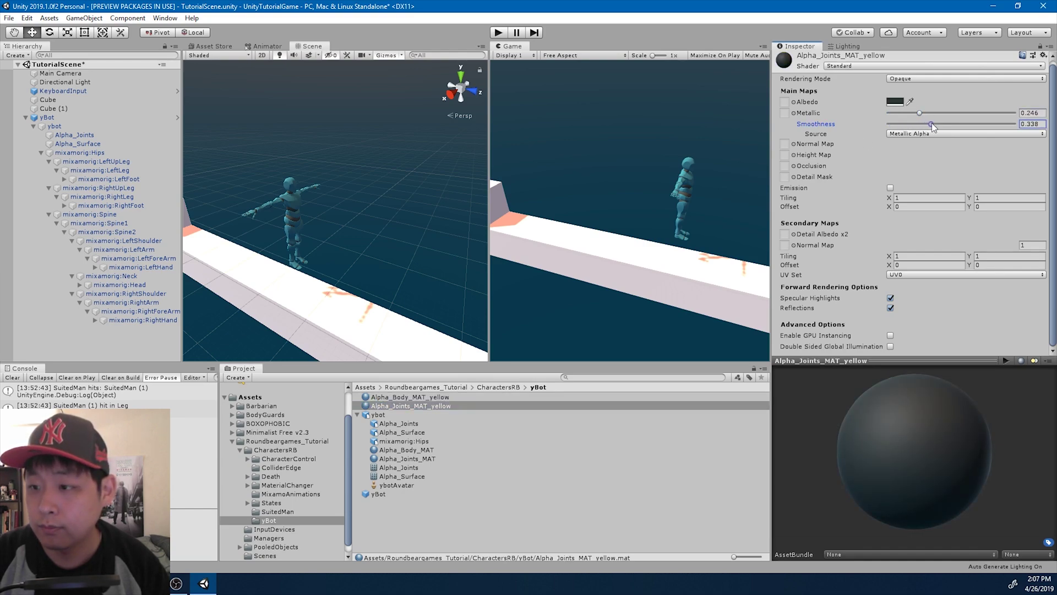
Assign Alpha_Body_MAT_yellow and Alpha_Joints_MAT_yellow in yBot's Material Changer and switch materials.
{"action": "left_click", "coordinate": [98, 119]}
{"action": "scroll", "coordinate": [932, 328], "scroll_direction": "down", "scroll_amount": 10}
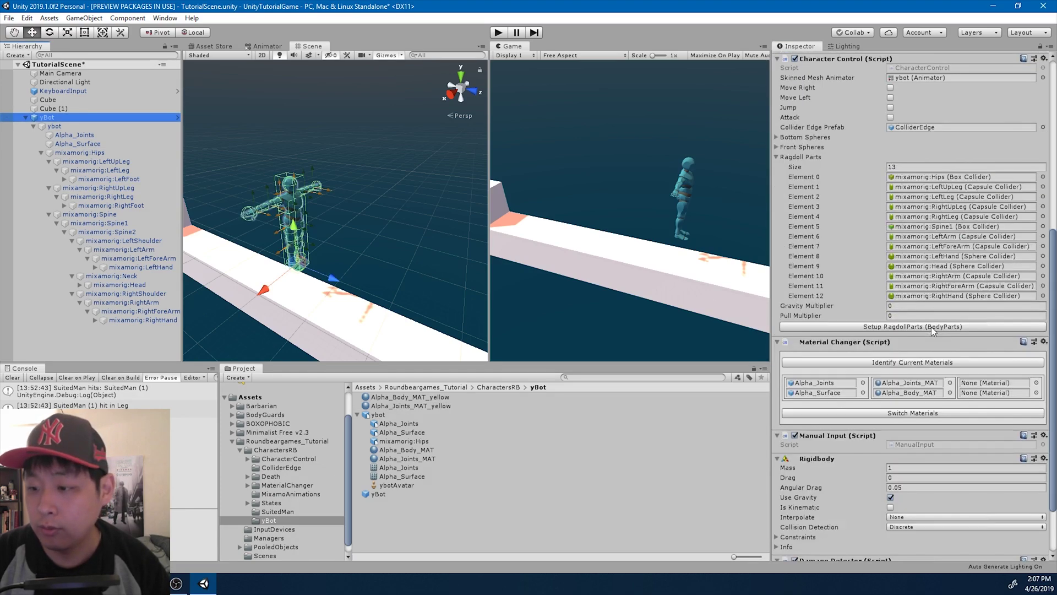
{"action": "left_click_drag", "start_coordinate": [430, 399], "coordinate": [973, 326]}
{"action": "left_click_drag", "start_coordinate": [431, 407], "coordinate": [973, 320]}
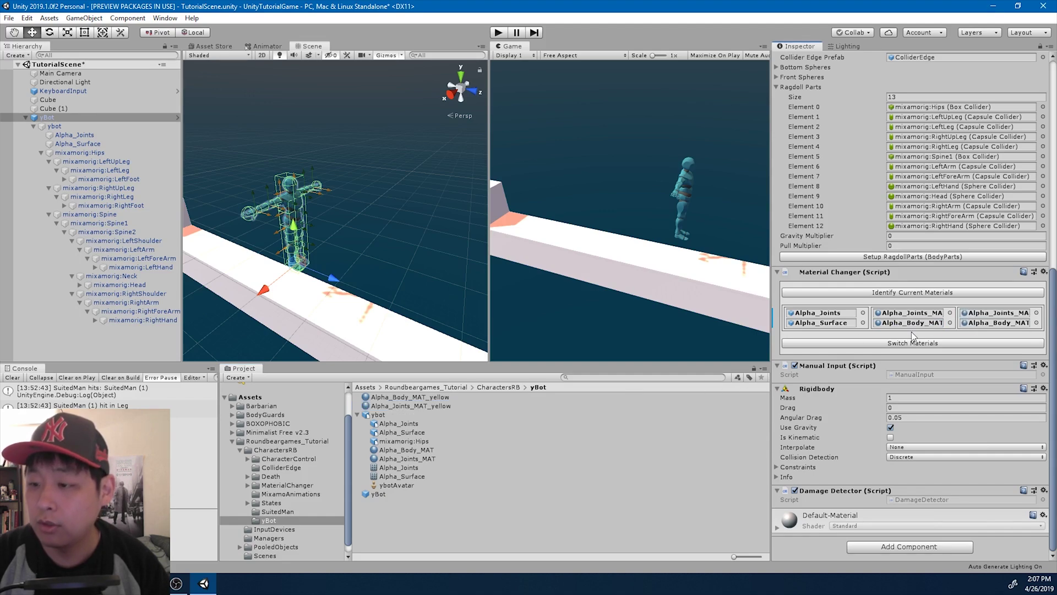
{"action": "left_click", "coordinate": [906, 345]}
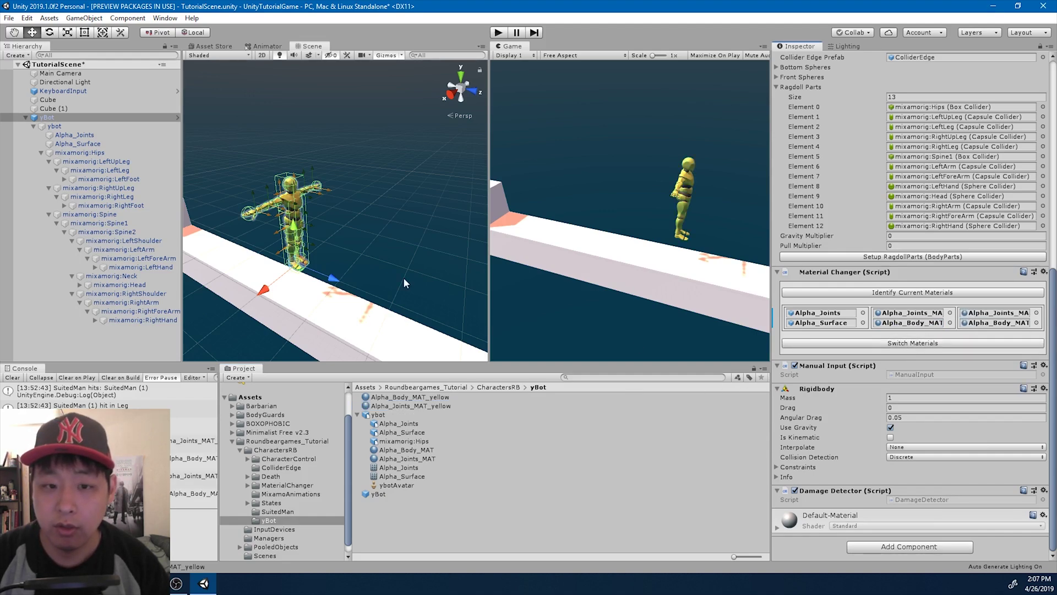
{"action": "scroll", "coordinate": [404, 277], "scroll_direction": "up", "scroll_amount": 5}
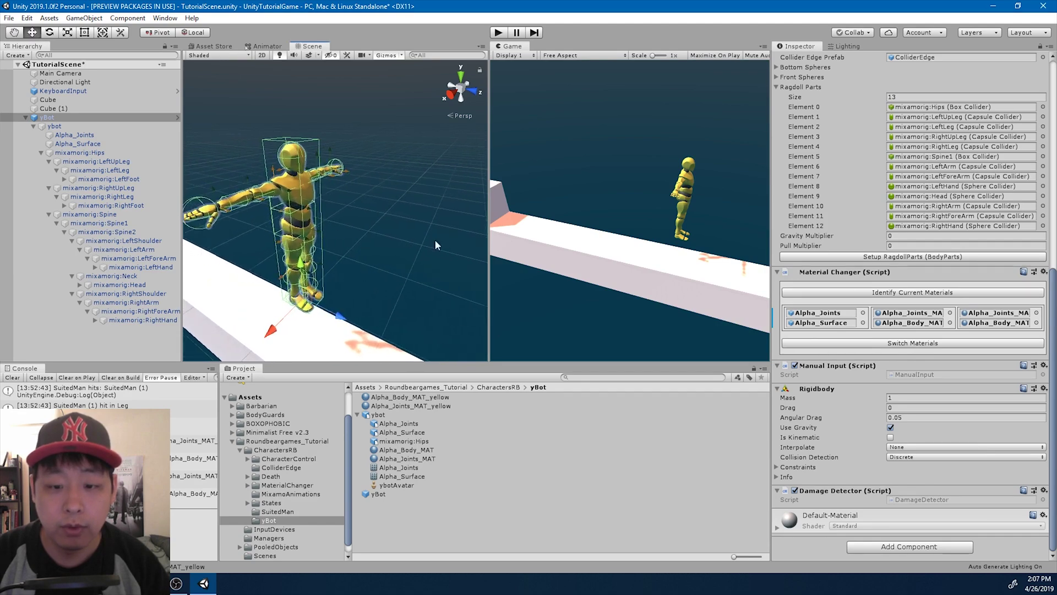
{"action": "scroll", "coordinate": [435, 245], "scroll_direction": "up", "scroll_amount": 2}
{"action": "left_click", "coordinate": [410, 397]}
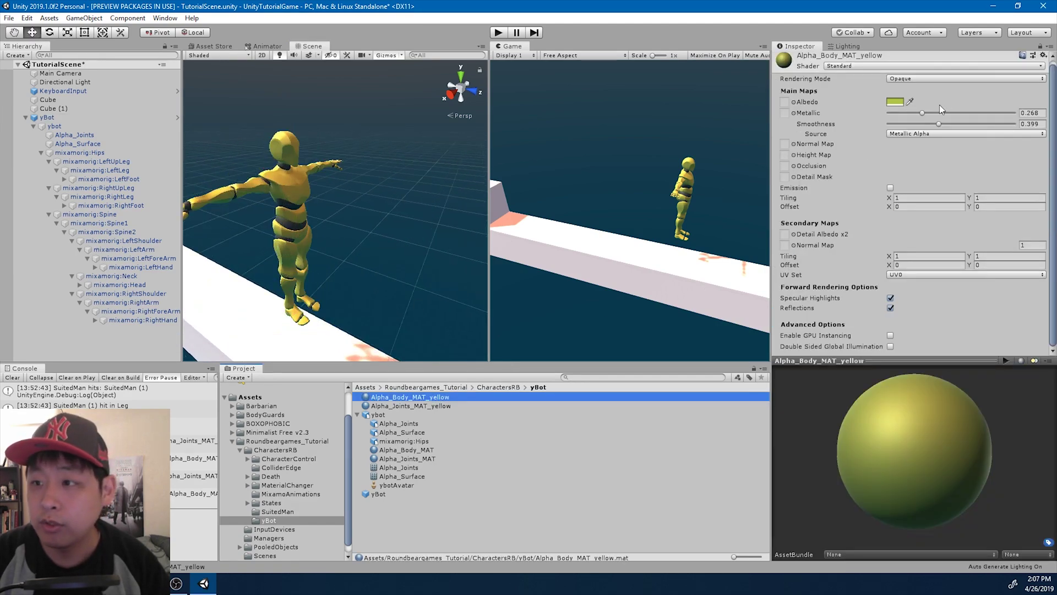
Lower body metallic to 0.259, brighten its yellow, and raise joints smoothness to 0.407.
{"action": "left_click_drag", "start_coordinate": [923, 114], "coordinate": [949, 125]}
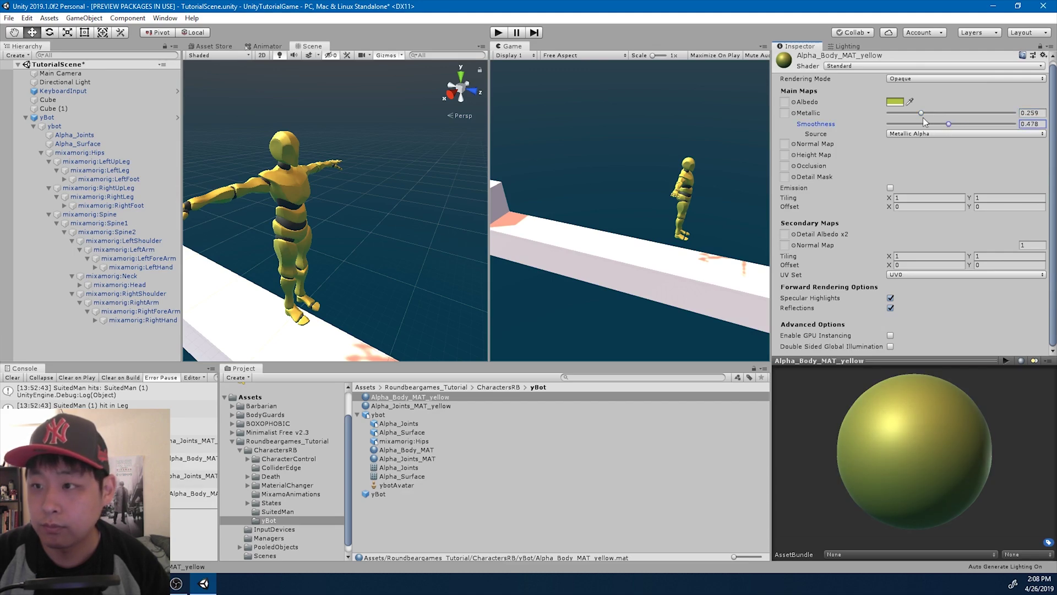
{"action": "left_click", "coordinate": [896, 102]}
{"action": "left_click", "coordinate": [531, 331]}
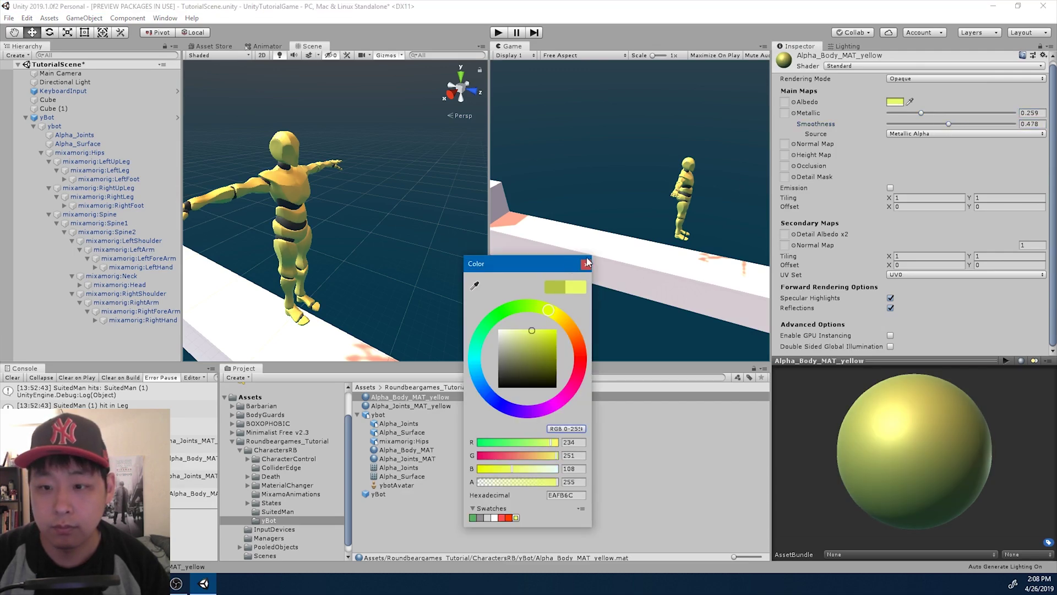
{"action": "left_click", "coordinate": [586, 266]}
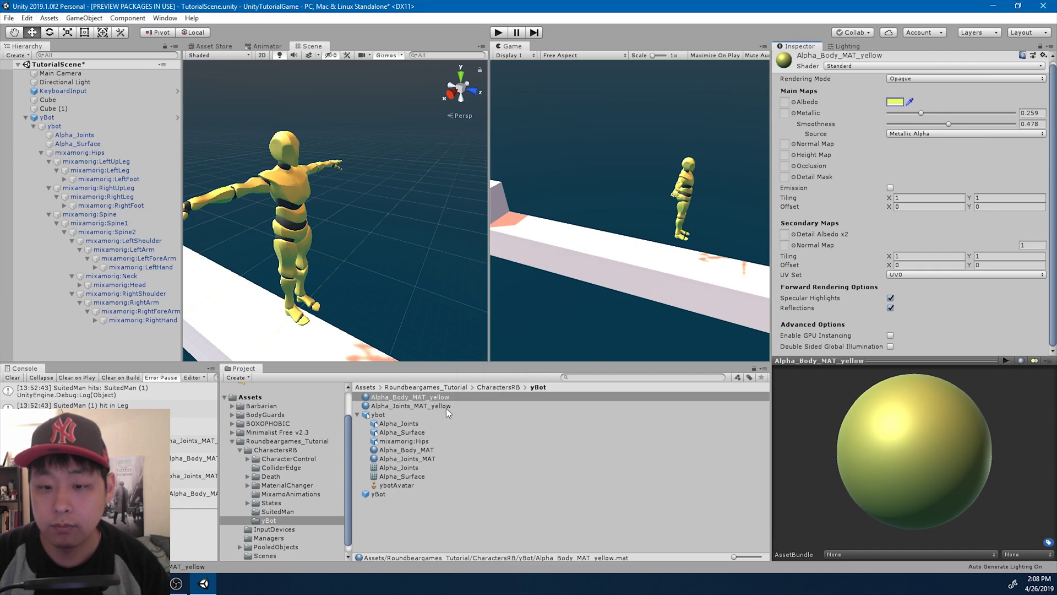
{"action": "left_click", "coordinate": [418, 406]}
{"action": "mouse_move", "coordinate": [933, 124]}
{"action": "left_mouse_down"}
{"action": "mouse_move", "coordinate": [956, 125]}
{"action": "mouse_move", "coordinate": [940, 124]}
{"action": "left_mouse_up"}
Clear the Console and playtest the yellow yBot on the platform.
{"action": "scroll", "coordinate": [318, 202], "scroll_direction": "down", "scroll_amount": 3}
{"action": "scroll", "coordinate": [340, 202], "scroll_direction": "down", "scroll_amount": 3}
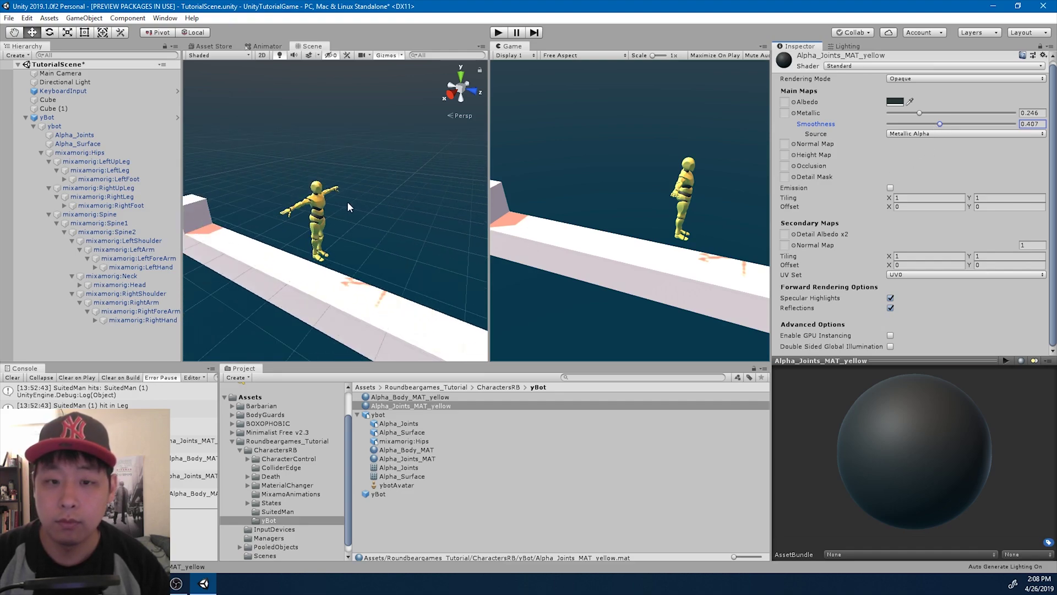
{"action": "left_click", "coordinate": [5, 377]}
{"action": "left_click", "coordinate": [498, 33]}
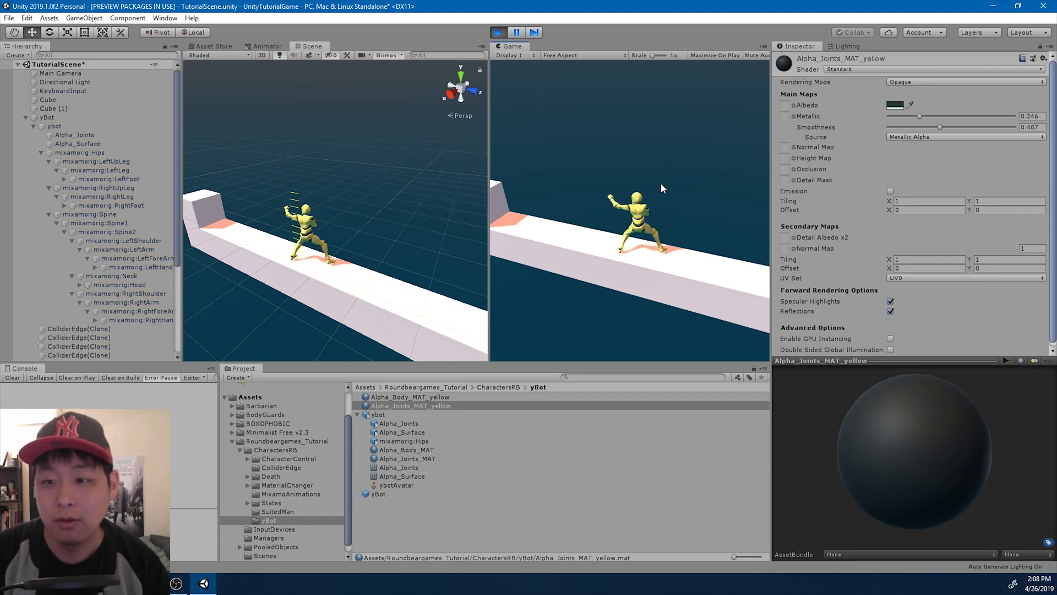
Stop the playtest and create a Yellow folder inside the yBot folder.
{"action": "left_click", "coordinate": [498, 33]}
{"action": "left_click", "coordinate": [451, 523]}
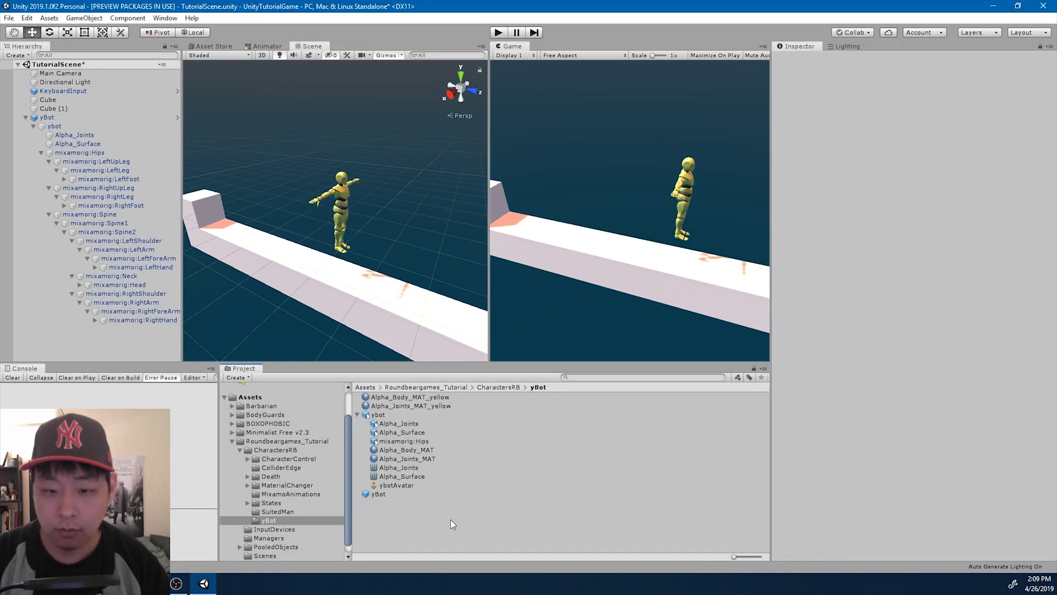
{"action": "right_click", "coordinate": [437, 517]}
{"action": "mouse_move", "coordinate": [516, 246]}
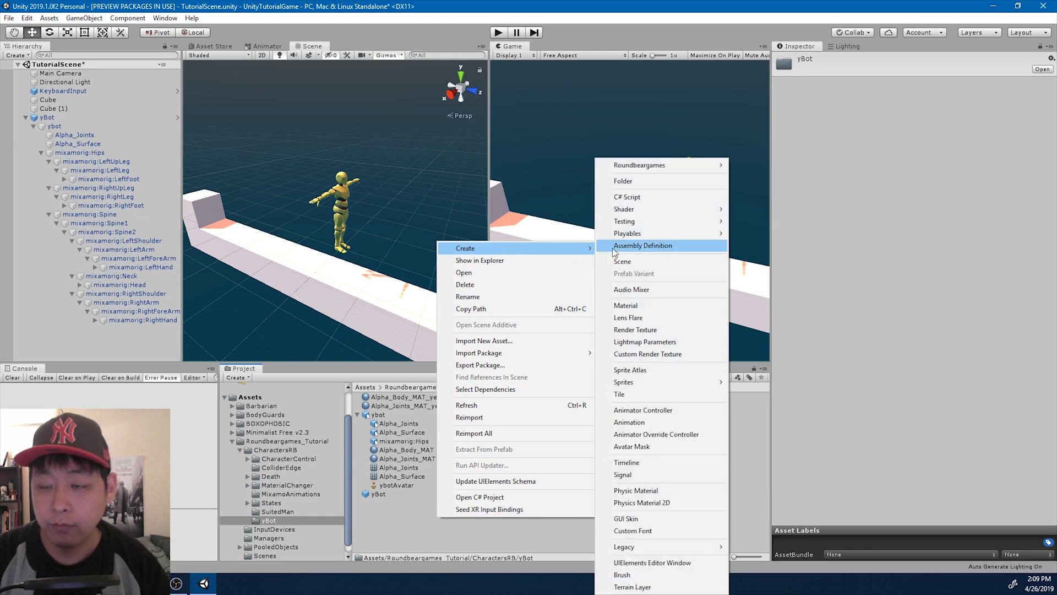
{"action": "left_click", "coordinate": [653, 181]}
{"action": "type", "text": "Yel"}
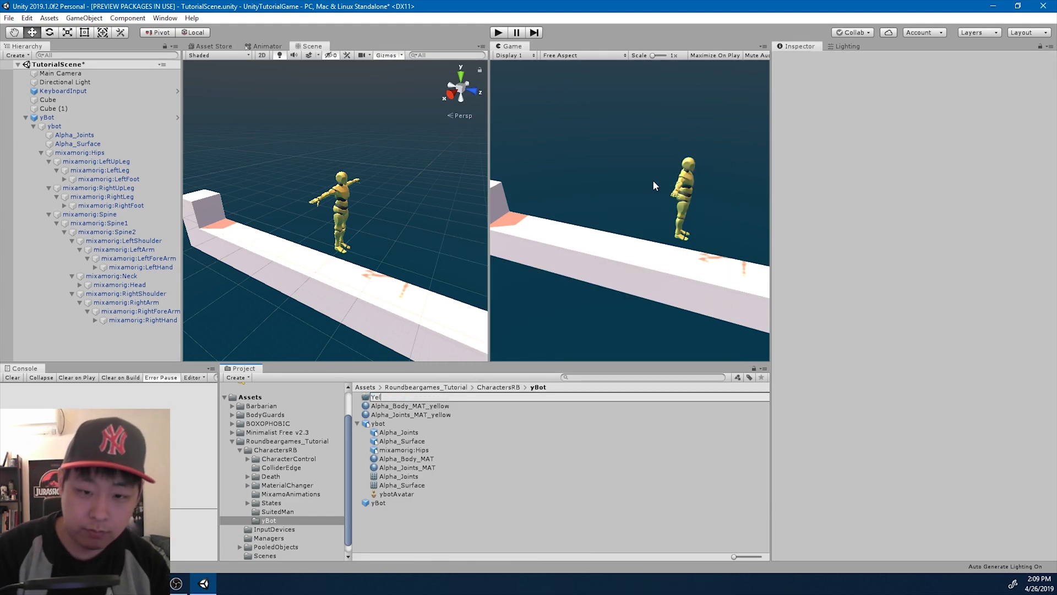
{"action": "type", "text": "low"}
{"action": "key", "text": "Return"}
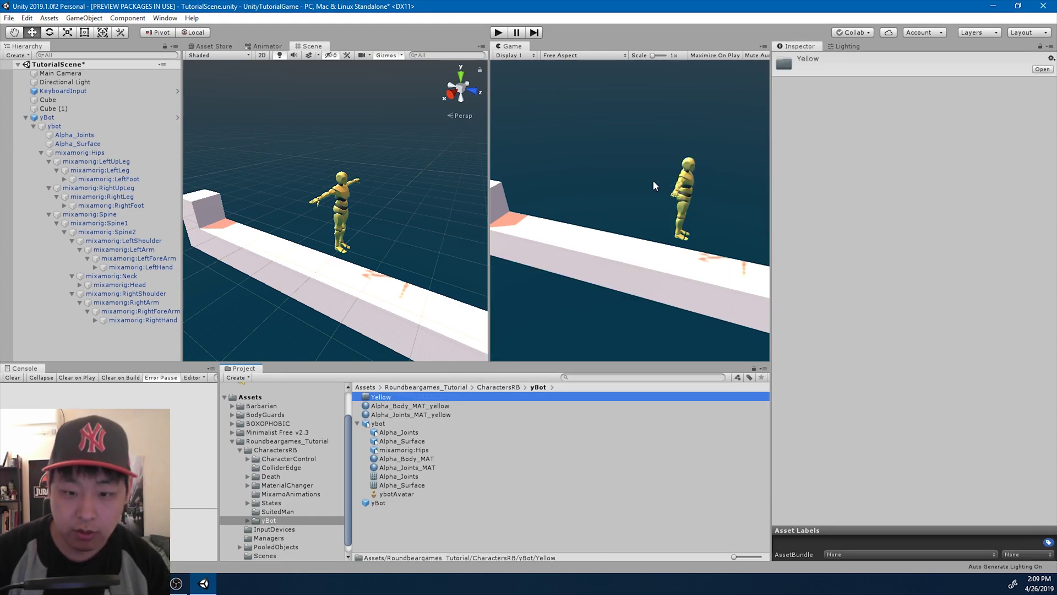
Move the yBot prefab and both yellow materials into Yellow, then collapse yBot in the Hierarchy.
{"action": "left_click", "coordinate": [358, 423]}
{"action": "left_click", "coordinate": [388, 431]}
{"action": "left_click", "coordinate": [407, 415], "text": "ctrl"}
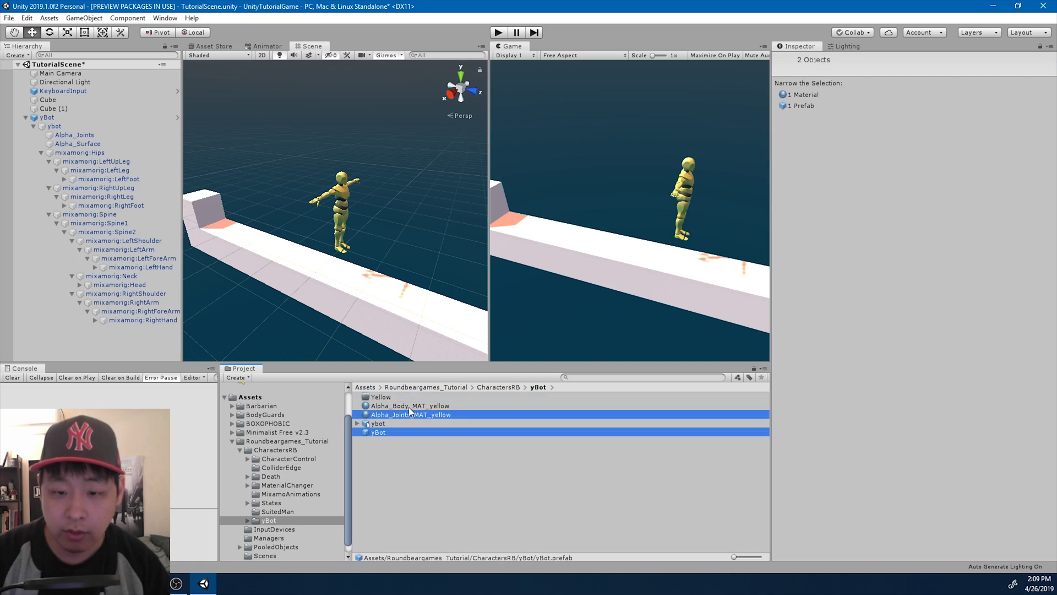
{"action": "left_click_drag", "start_coordinate": [410, 407], "coordinate": [383, 400], "text": "ctrl"}
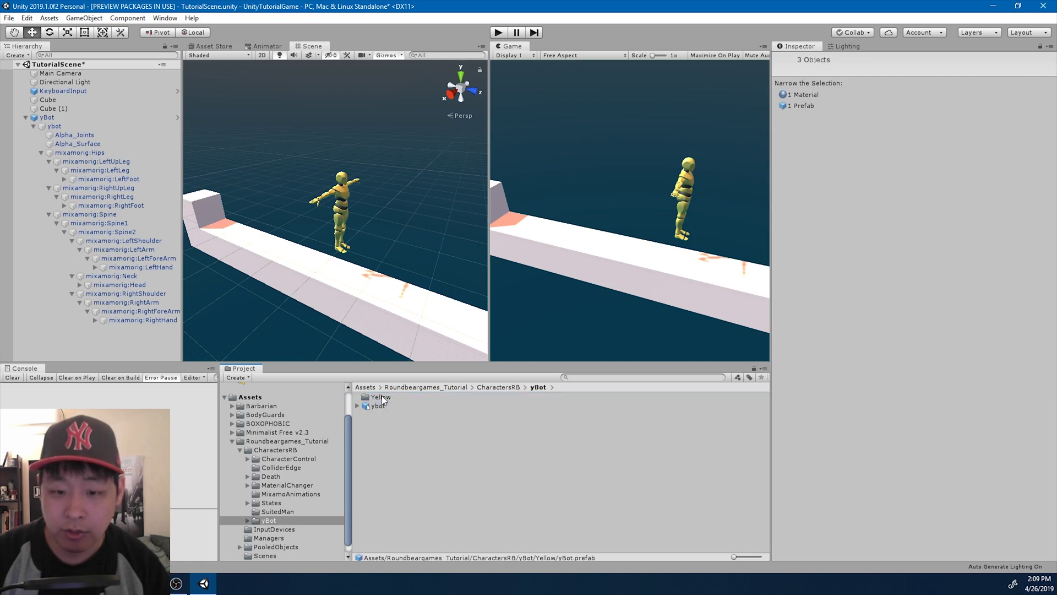
{"action": "left_click", "coordinate": [25, 117]}
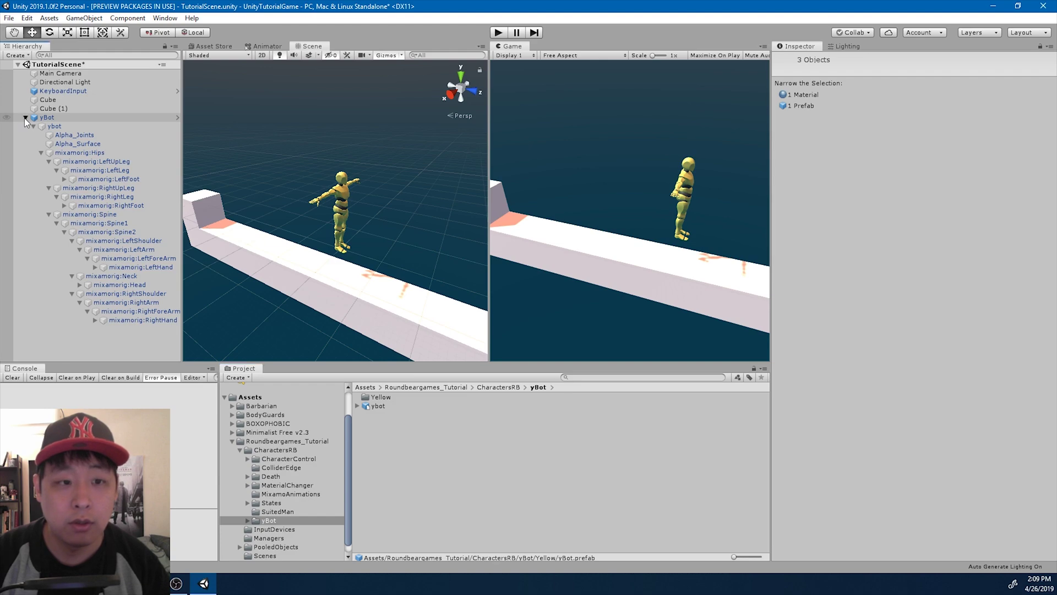
Duplicate yBot and create a Blue folder inside the yBot folder.
{"action": "left_click", "coordinate": [76, 117]}
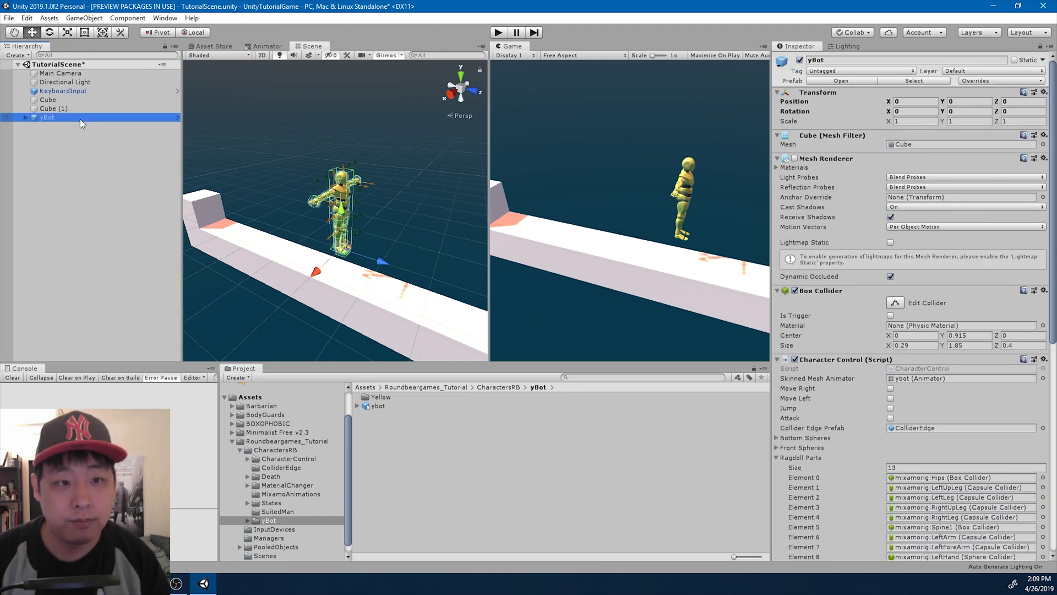
{"action": "key", "text": "ctrl+d"}
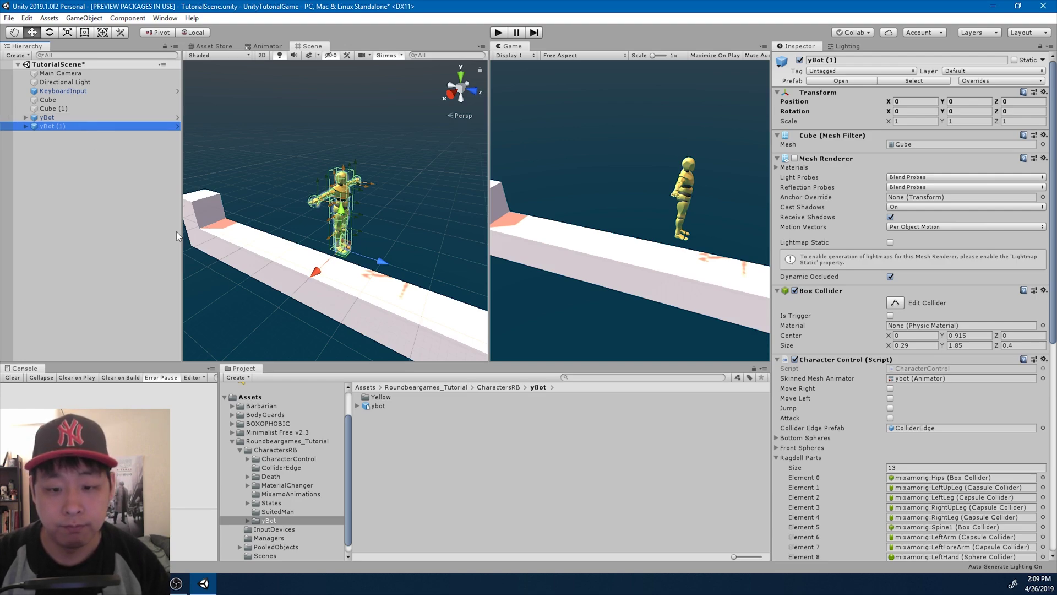
{"action": "right_click", "coordinate": [424, 461]}
{"action": "mouse_move", "coordinate": [525, 198]}
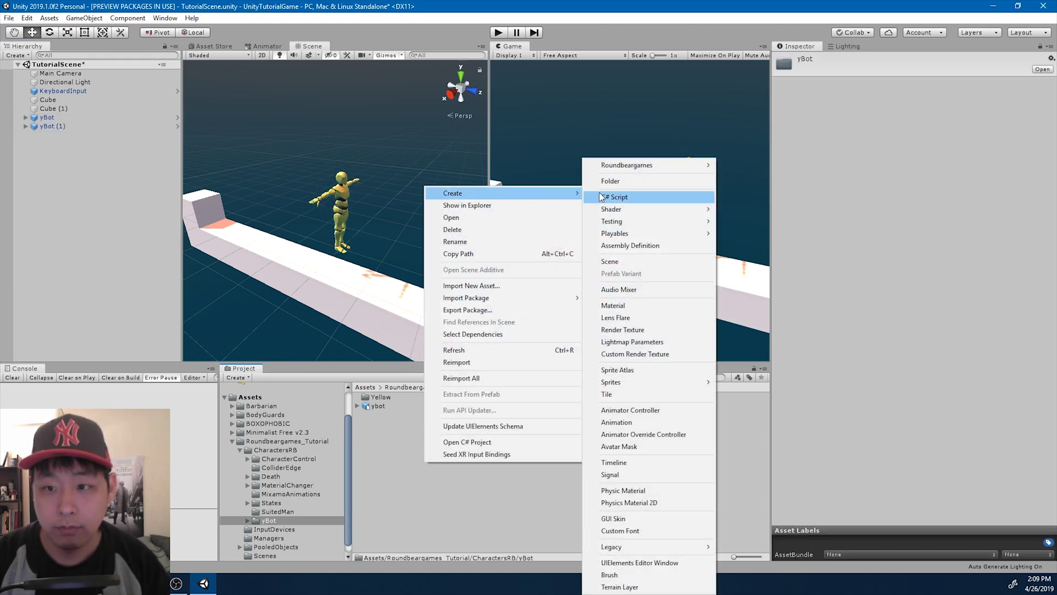
{"action": "left_click", "coordinate": [613, 181]}
{"action": "type", "text": "Blue"}
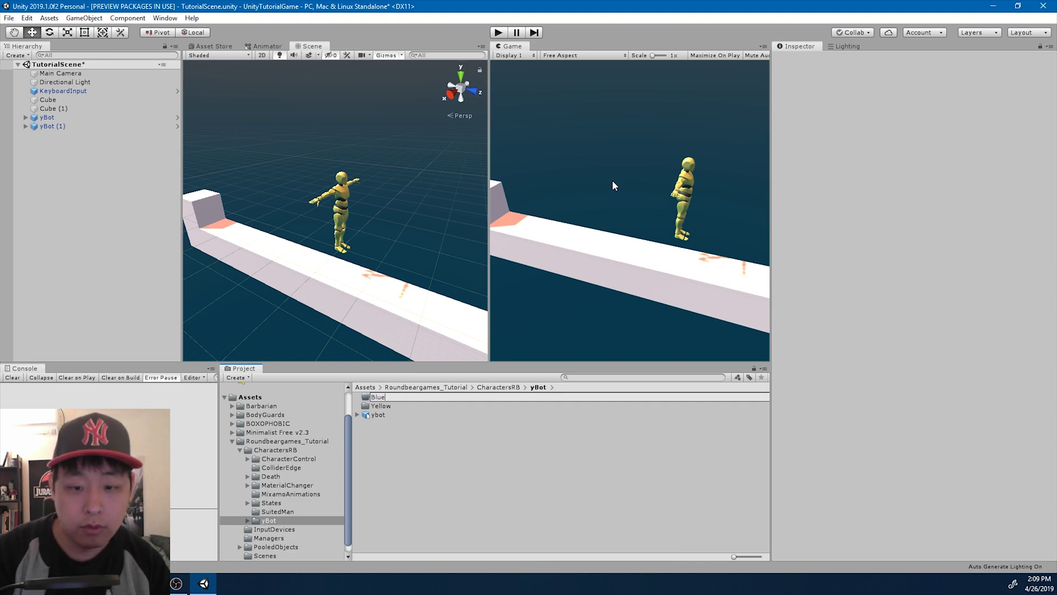
{"action": "key", "text": "Return"}
{"action": "key", "text": "Return"}
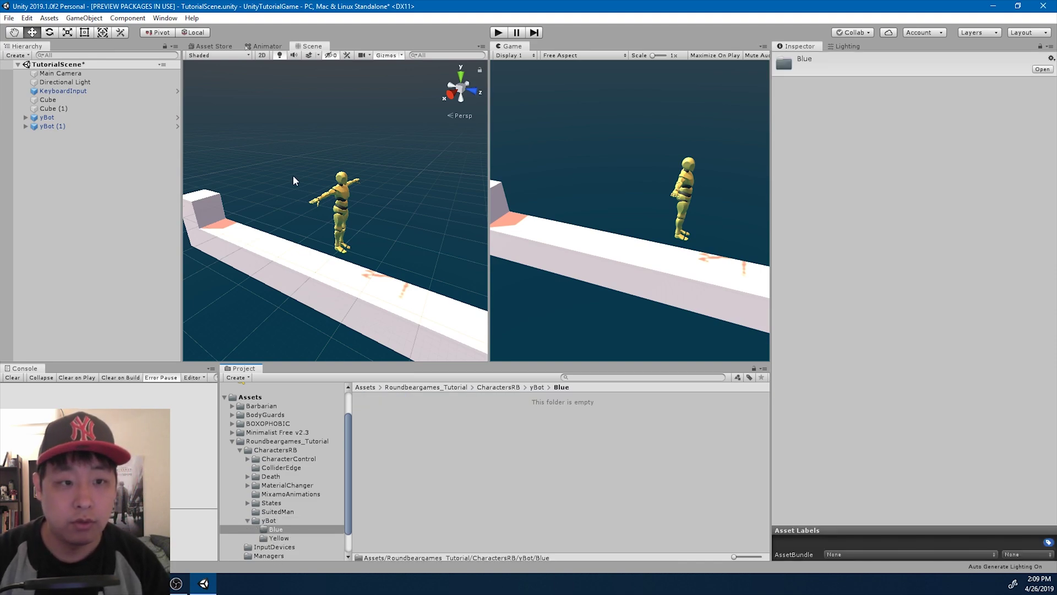
Move yBot (1) to Z 1.56 and rotate it 180 on Y.
{"action": "left_click", "coordinate": [64, 126]}
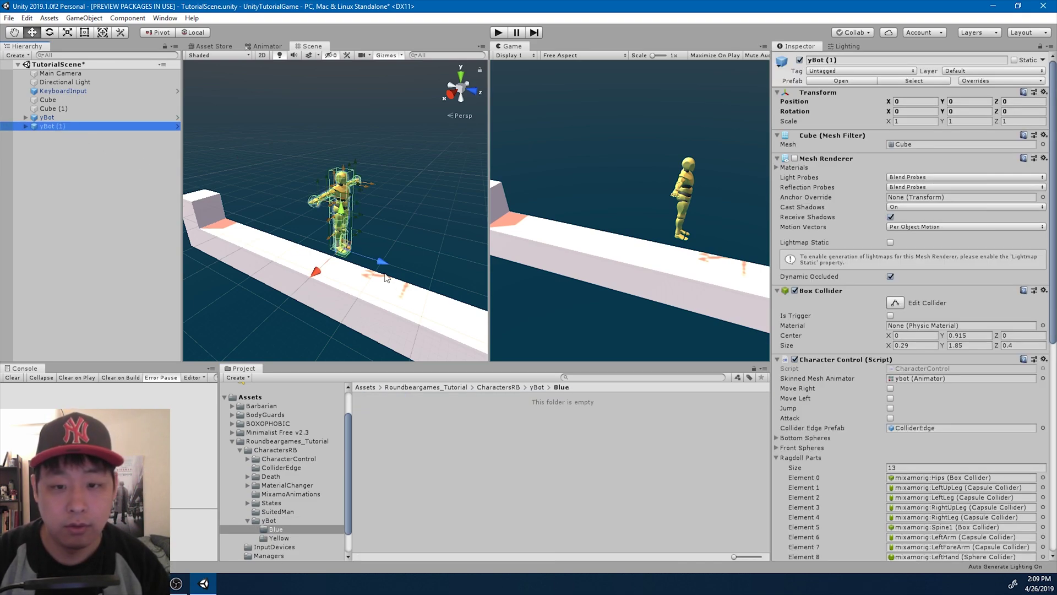
{"action": "left_click_drag", "start_coordinate": [386, 278], "coordinate": [461, 303]}
{"action": "left_click", "coordinate": [971, 112]}
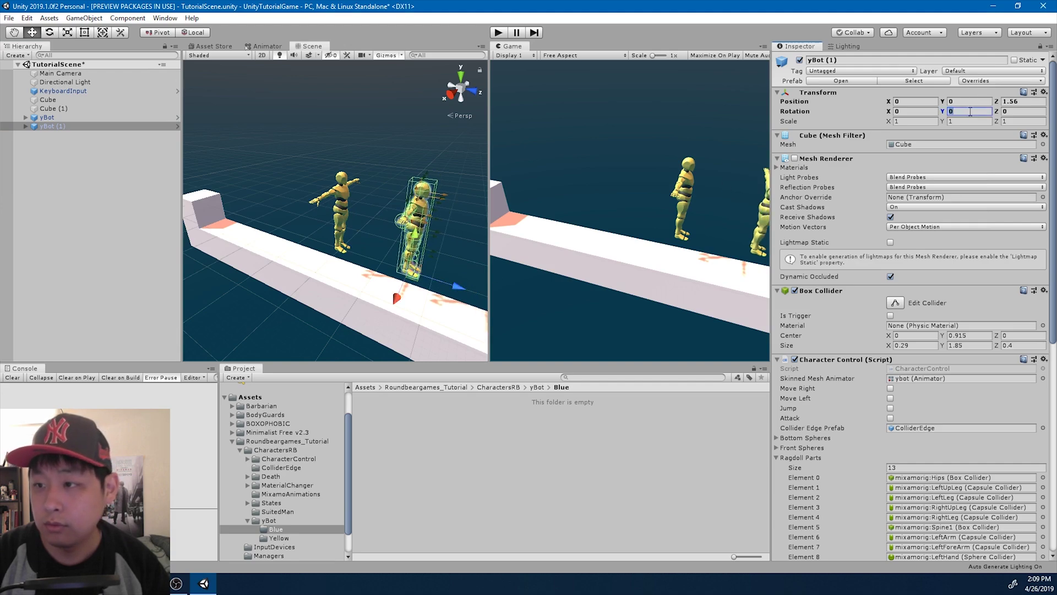
{"action": "type", "text": "180"}
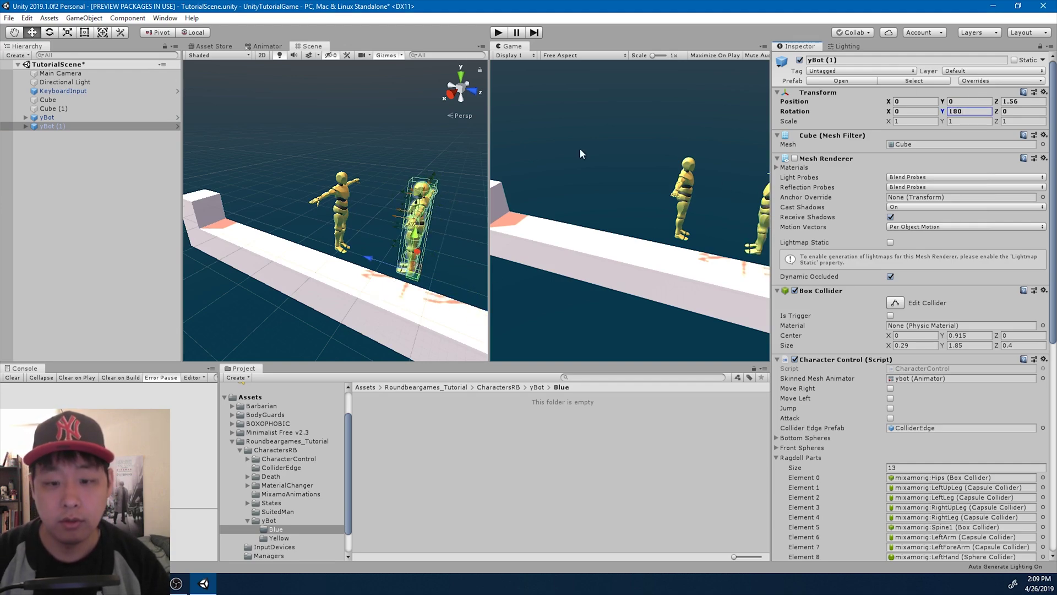
Save yBot (1) as an original prefab in Blue and delete the scene instance.
{"action": "left_click_drag", "start_coordinate": [58, 125], "coordinate": [434, 438]}
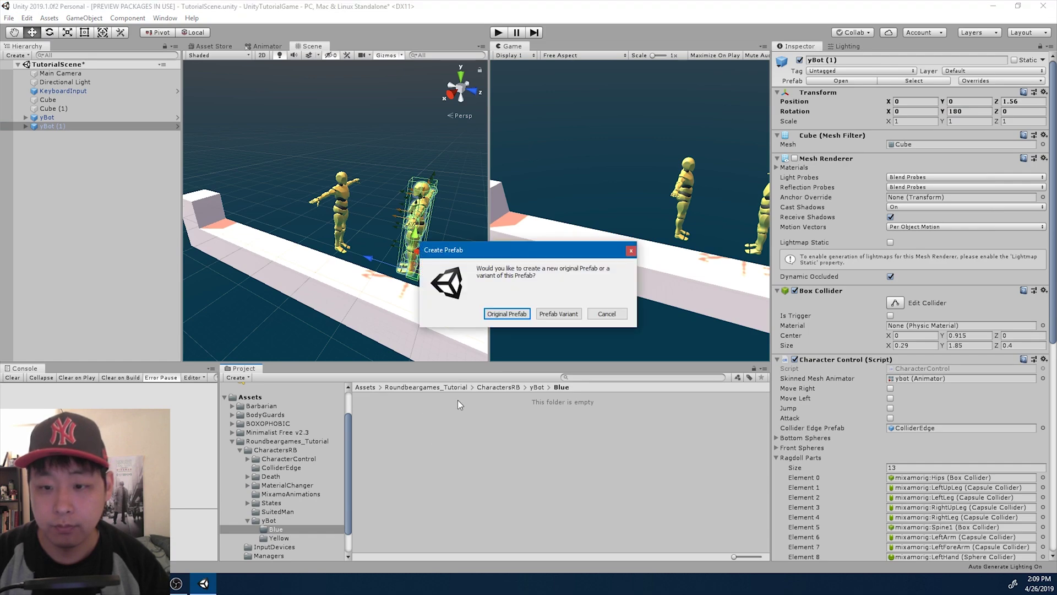
{"action": "left_click", "coordinate": [507, 314]}
{"action": "left_click", "coordinate": [44, 126]}
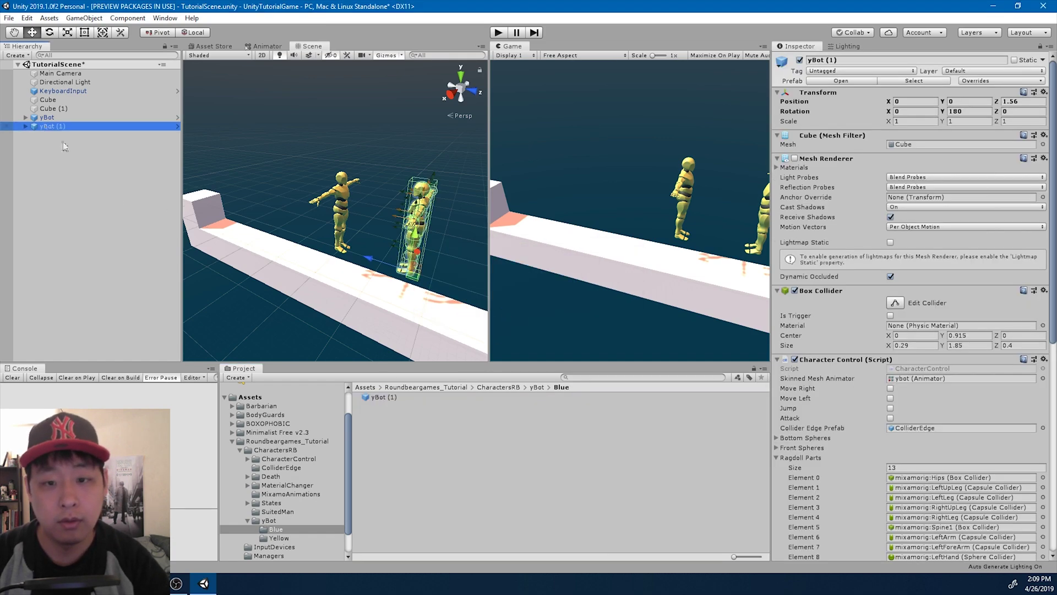
{"action": "key", "text": "Delete"}
{"action": "left_click", "coordinate": [394, 399]}
{"action": "left_click", "coordinate": [419, 401]}
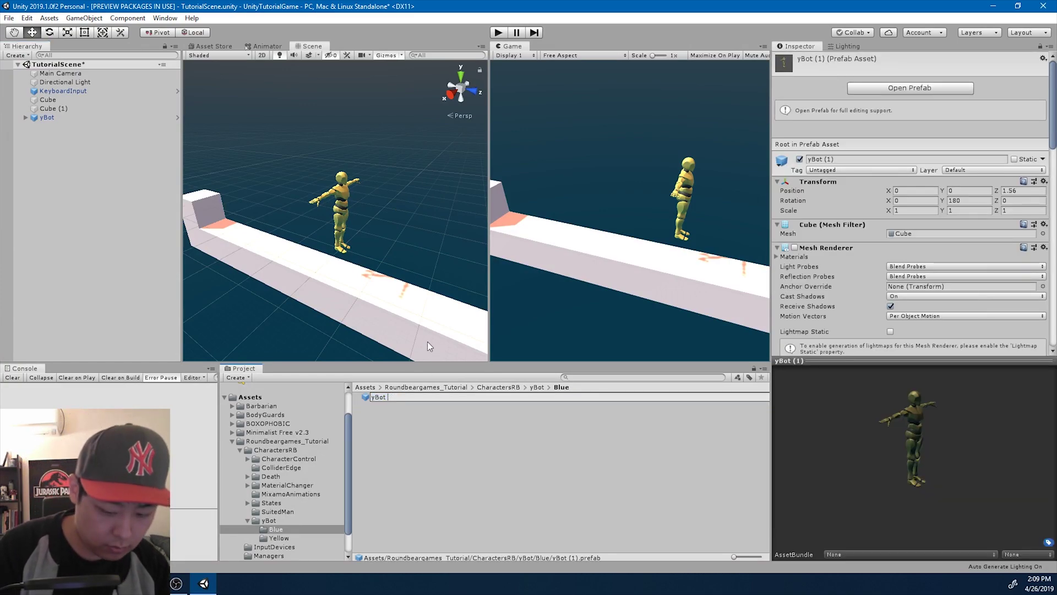
Name the prefab 'yBot - blue', place it in the scene, and identify its current materials.
{"action": "type", "text": "- blue"}
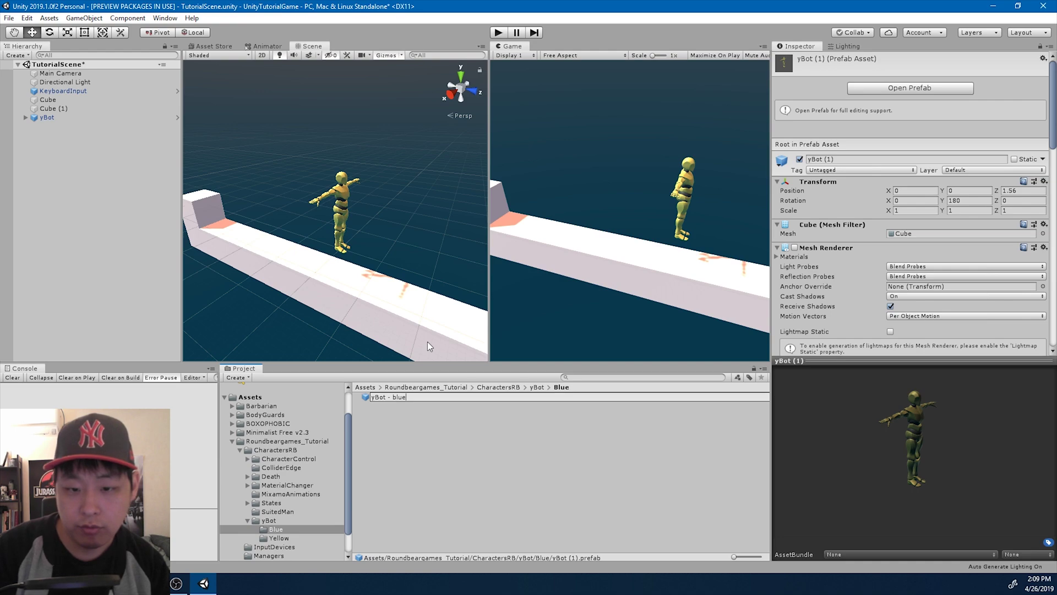
{"action": "key", "text": "Return"}
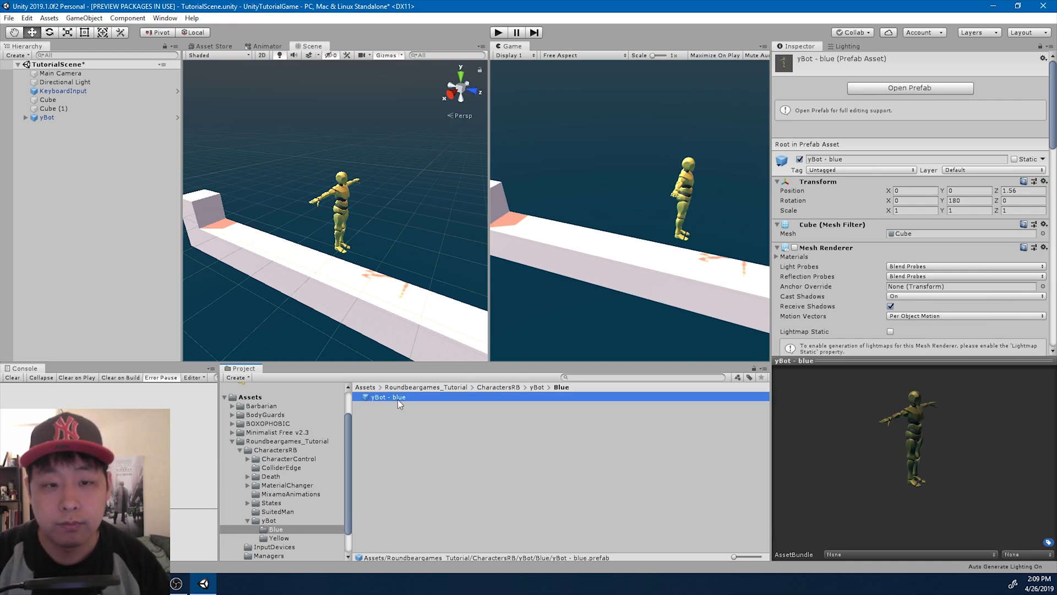
{"action": "left_click_drag", "start_coordinate": [397, 399], "coordinate": [114, 224]}
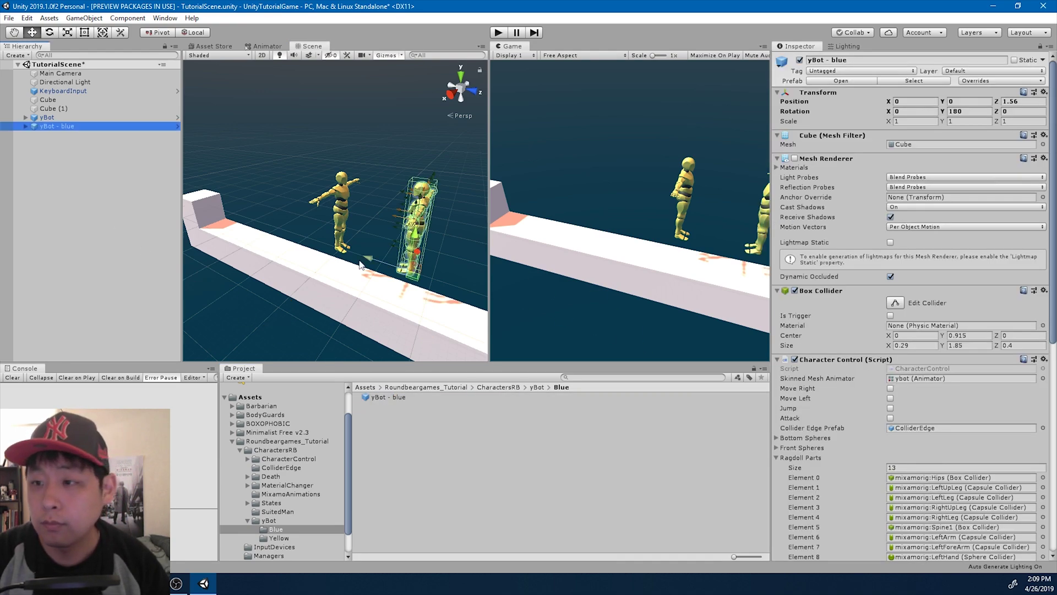
{"action": "scroll", "coordinate": [952, 325], "scroll_direction": "down", "scroll_amount": 10}
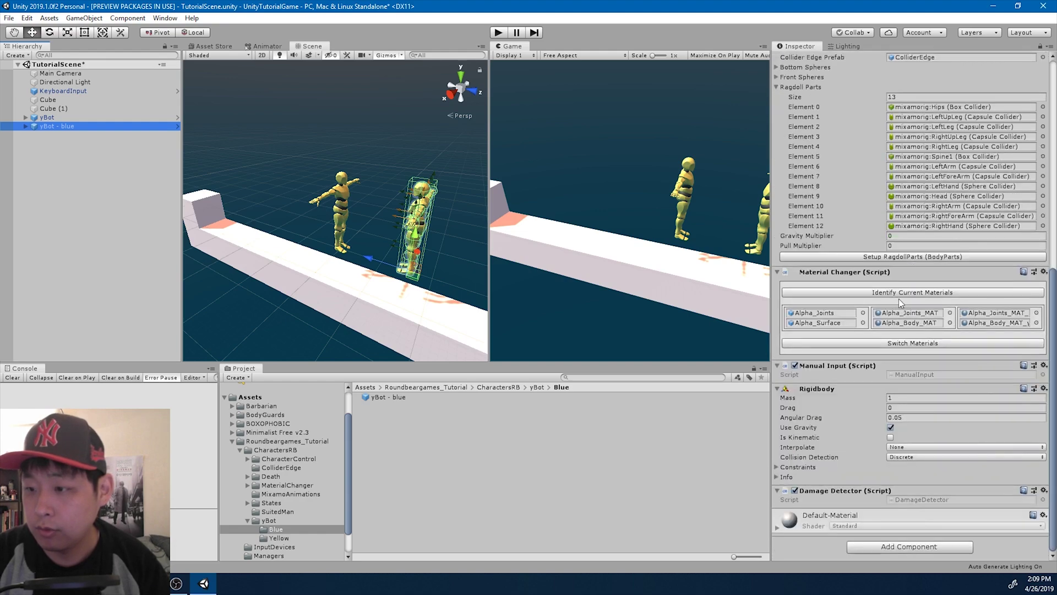
{"action": "left_click", "coordinate": [898, 292]}
{"action": "left_click", "coordinate": [906, 312]}
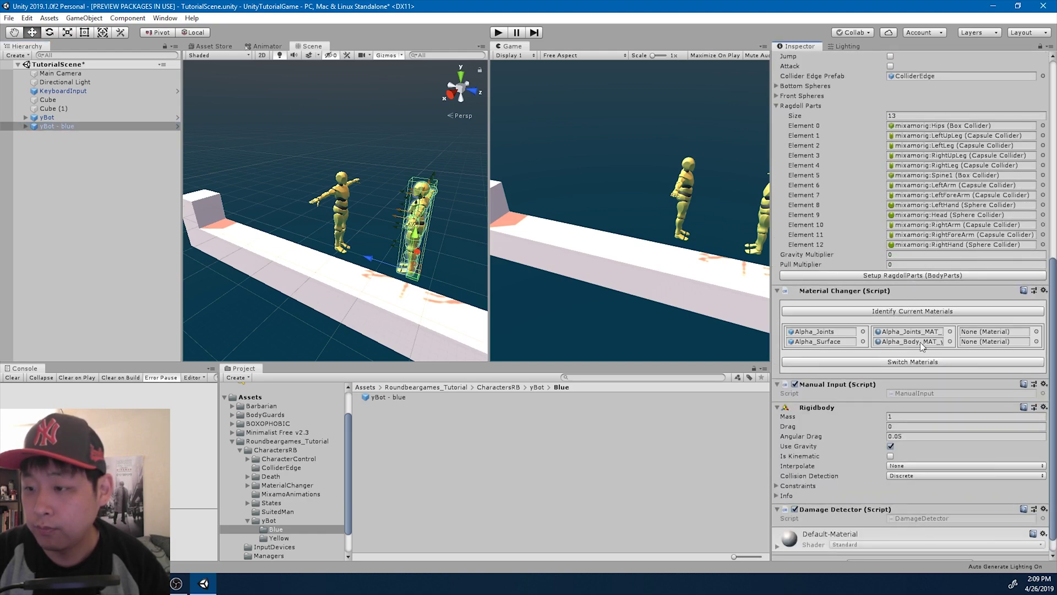
{"action": "left_click", "coordinate": [914, 341]}
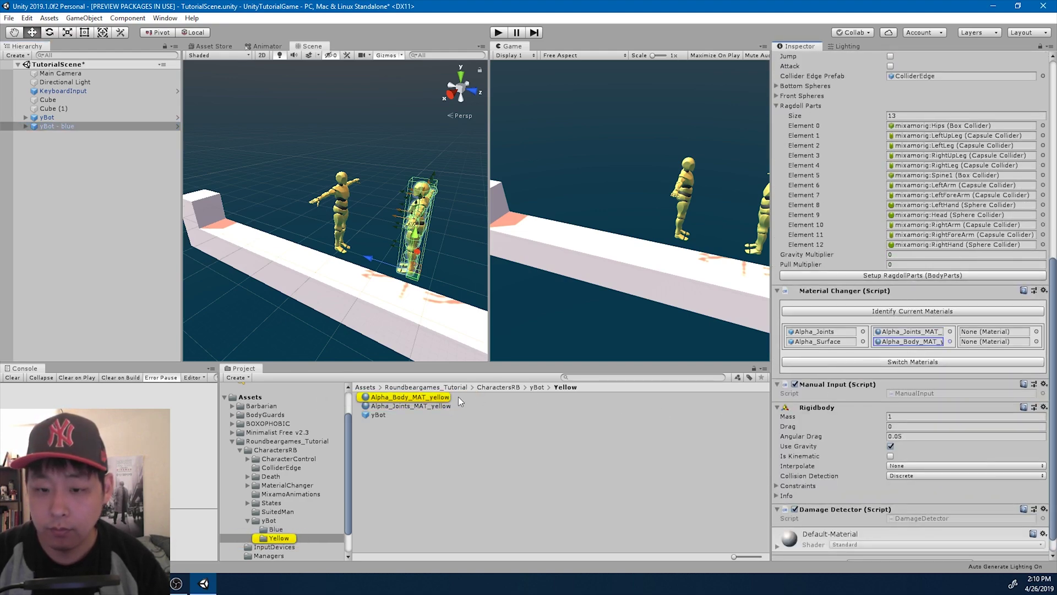
Duplicate the Alpha_Body_MAT_yellow and Alpha_Joints_MAT_yellow materials.
{"action": "left_click", "coordinate": [431, 397]}
{"action": "key", "text": "ctrl+d"}
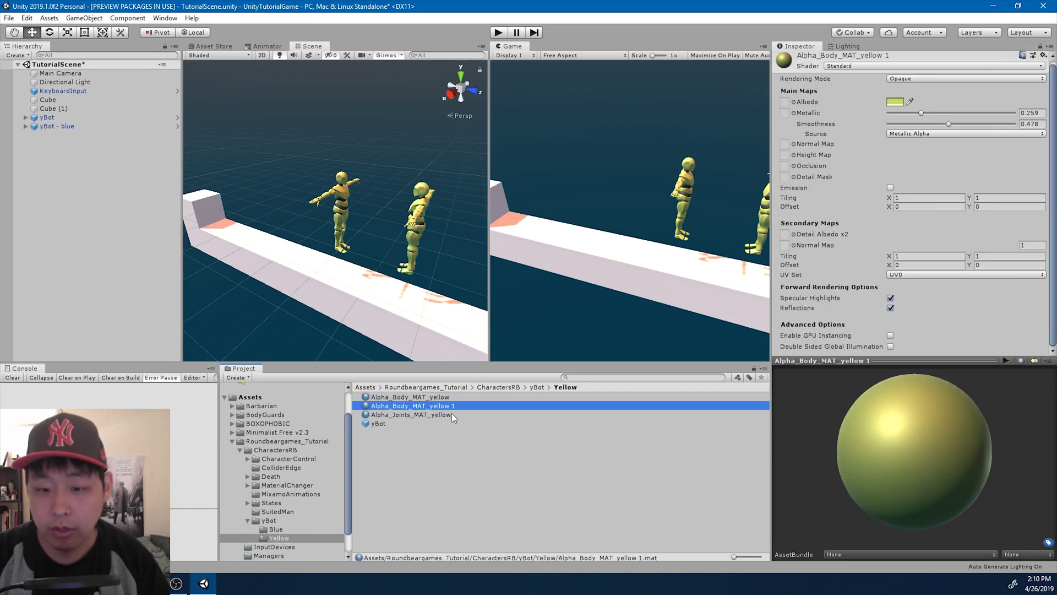
{"action": "left_click", "coordinate": [443, 414]}
{"action": "key", "text": "ctrl+d"}
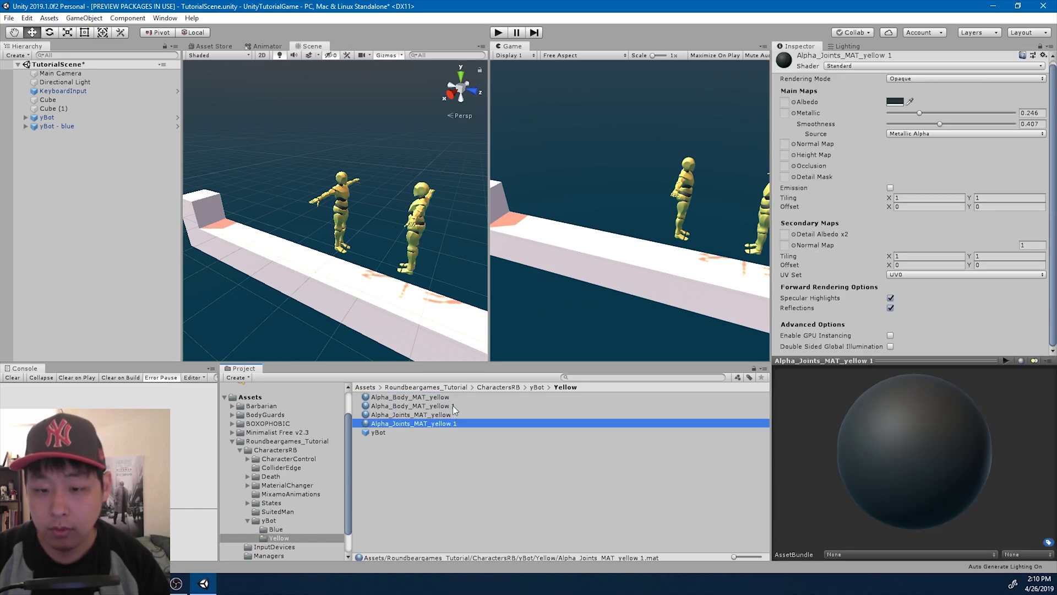
Rename the body copy Alpha_Body_MAT_blue, then delete it.
{"action": "left_click", "coordinate": [435, 405]}
{"action": "key", "text": "F2"}
{"action": "left_click_drag", "start_coordinate": [428, 406], "coordinate": [516, 411]}
{"action": "type", "text": "blue"}
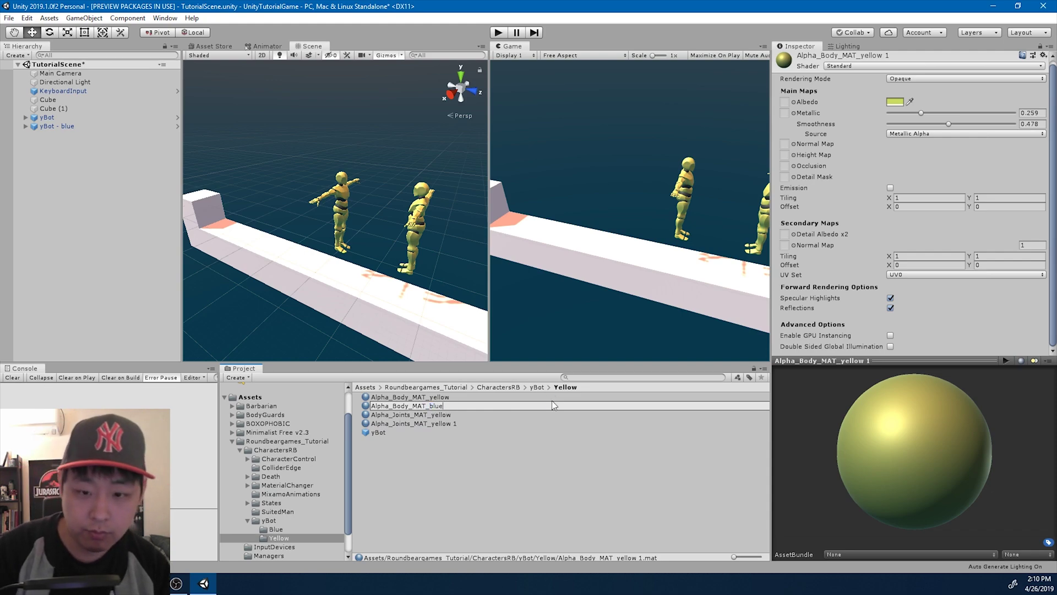
{"action": "key", "text": "Return"}
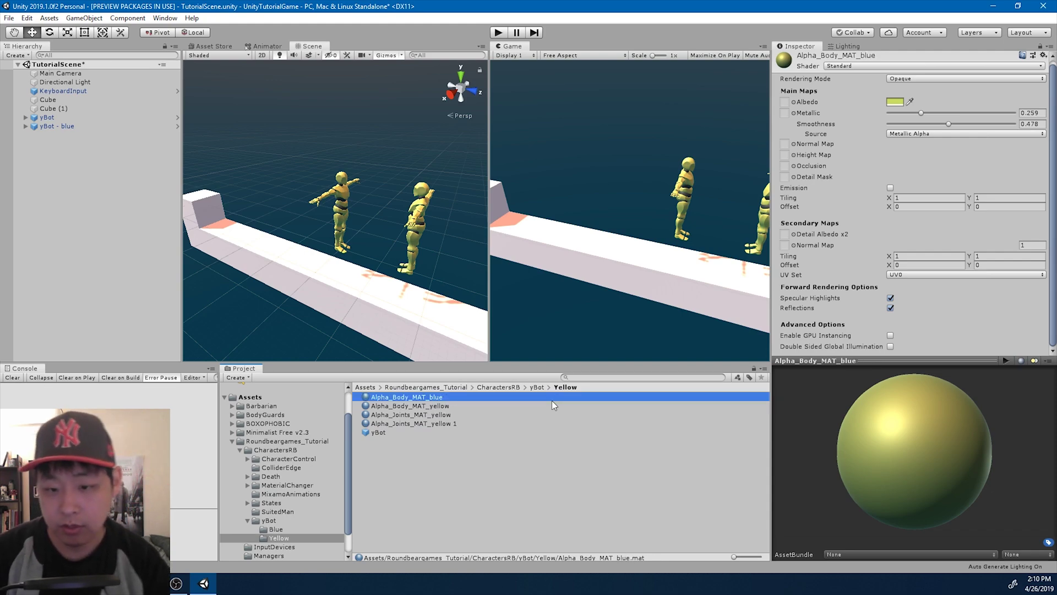
{"action": "key", "text": "Delete"}
{"action": "key", "text": "Return"}
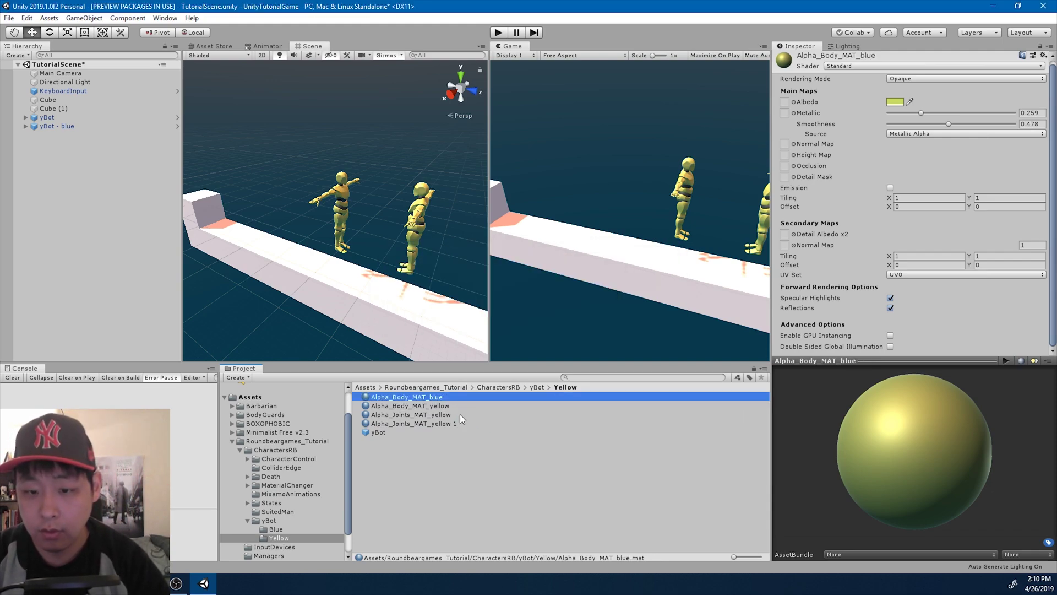
{"action": "left_click", "coordinate": [451, 414]}
Delete the leftover Alpha_Joints_MAT_yellow 1 copy.
{"action": "key", "text": "Delete"}
{"action": "key", "text": "Return"}
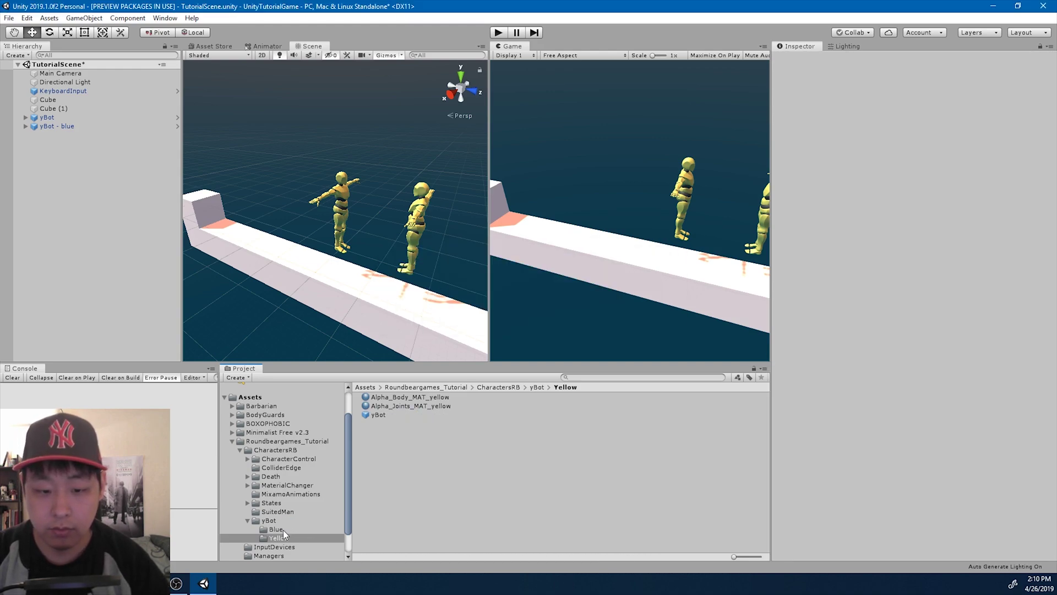
{"action": "left_click", "coordinate": [283, 529]}
{"action": "left_click", "coordinate": [270, 520]}
Extract fresh copies of the ybot model's Alpha_Body_MAT and Alpha_Joints_MAT.
{"action": "left_click", "coordinate": [358, 415]}
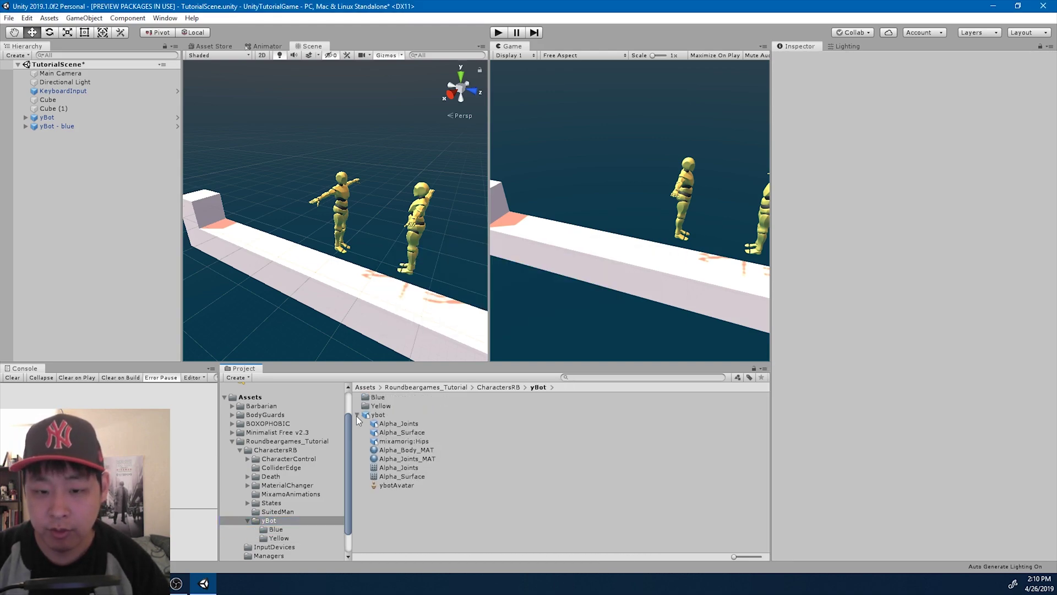
{"action": "left_click", "coordinate": [416, 451]}
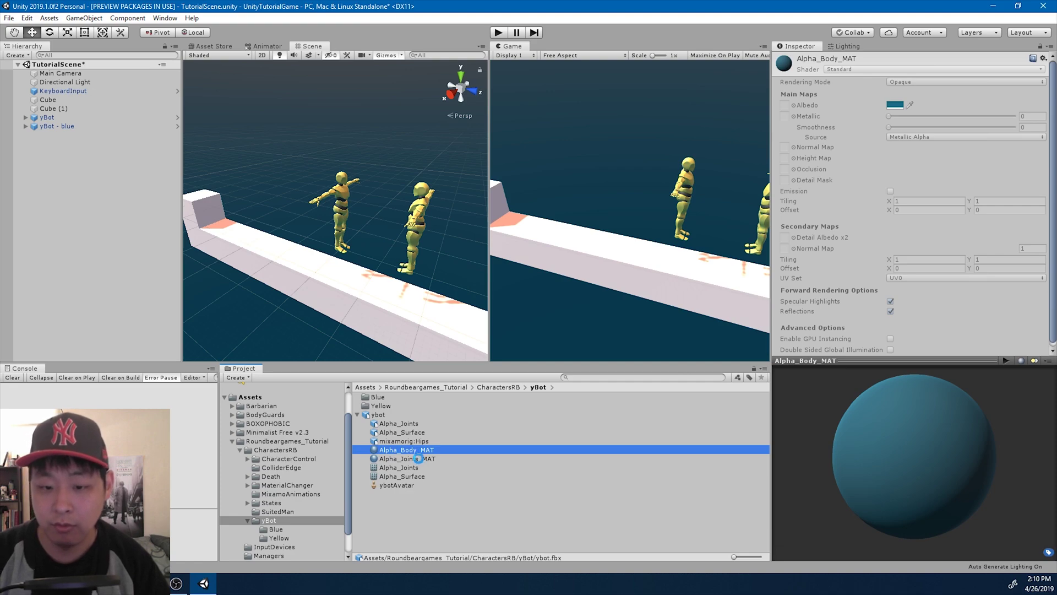
{"action": "key", "text": "ctrl+d"}
{"action": "left_click", "coordinate": [426, 465]}
{"action": "key", "text": "ctrl+d"}
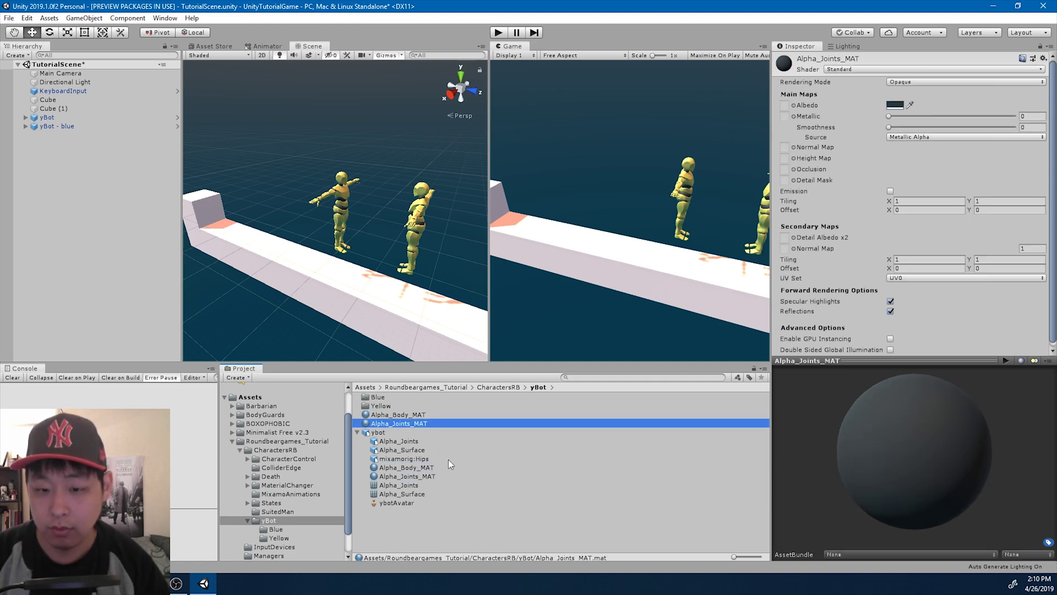
Give the body material metallic 0.342 and smoothness 0.439, and make the joints slightly metallic.
{"action": "left_click", "coordinate": [419, 415]}
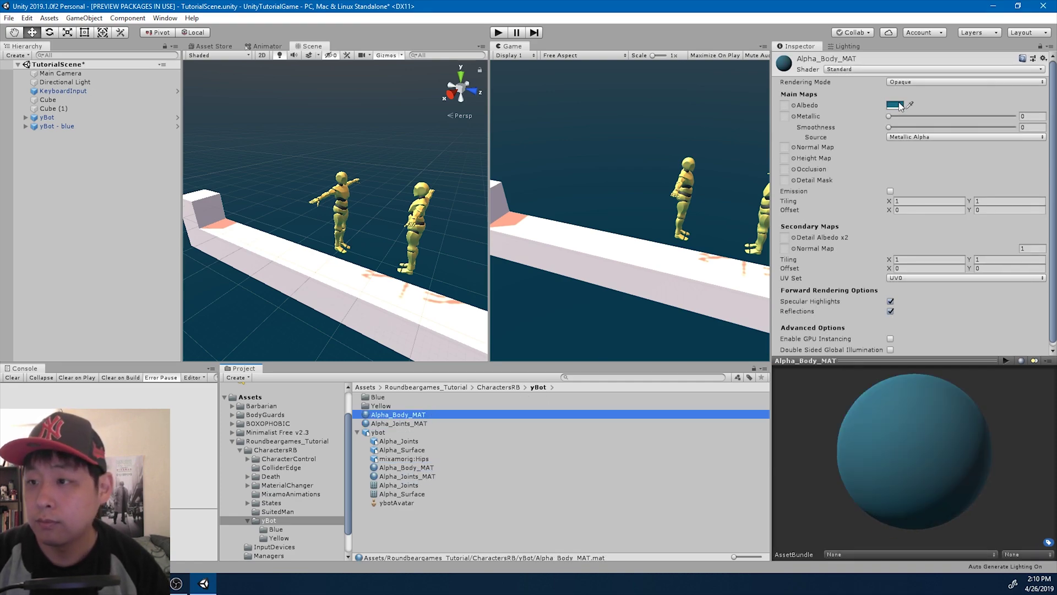
{"action": "left_click_drag", "start_coordinate": [888, 116], "coordinate": [934, 116]}
{"action": "left_click", "coordinate": [935, 127]}
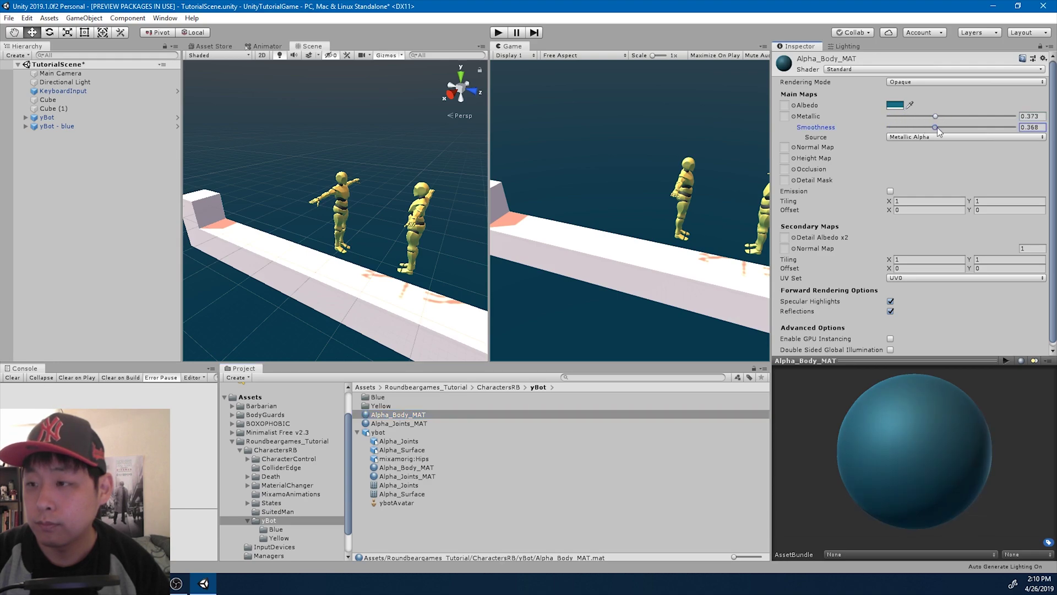
{"action": "left_click", "coordinate": [432, 424]}
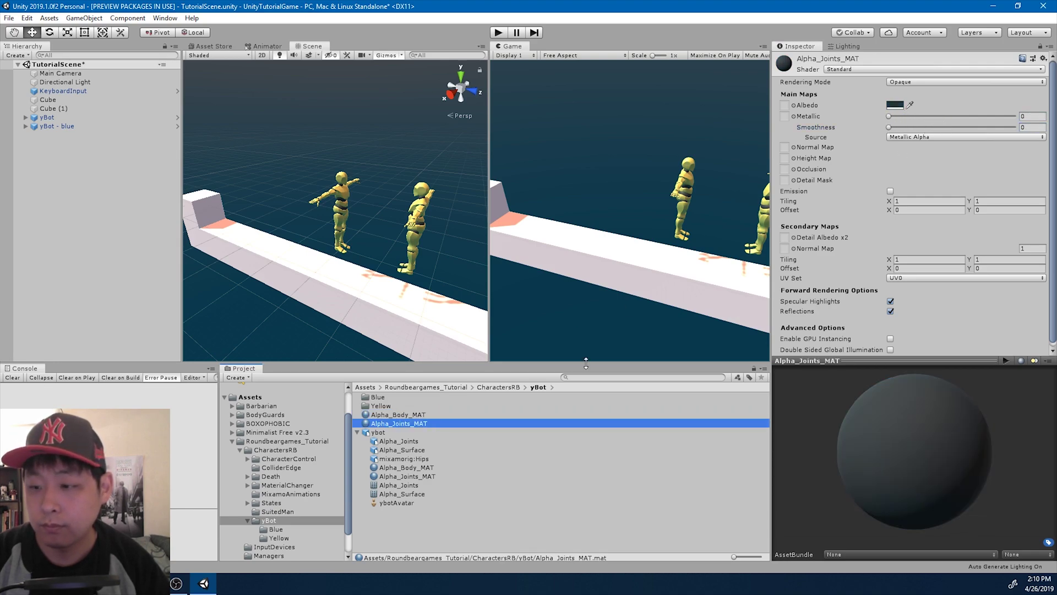
{"action": "left_click_drag", "start_coordinate": [889, 116], "coordinate": [932, 116]}
{"action": "left_click", "coordinate": [530, 414]}
Rename the copies Alpha_Body_MAT_Blue and Alpha_Joints_MAT_Blue.
{"action": "left_click", "coordinate": [428, 414]}
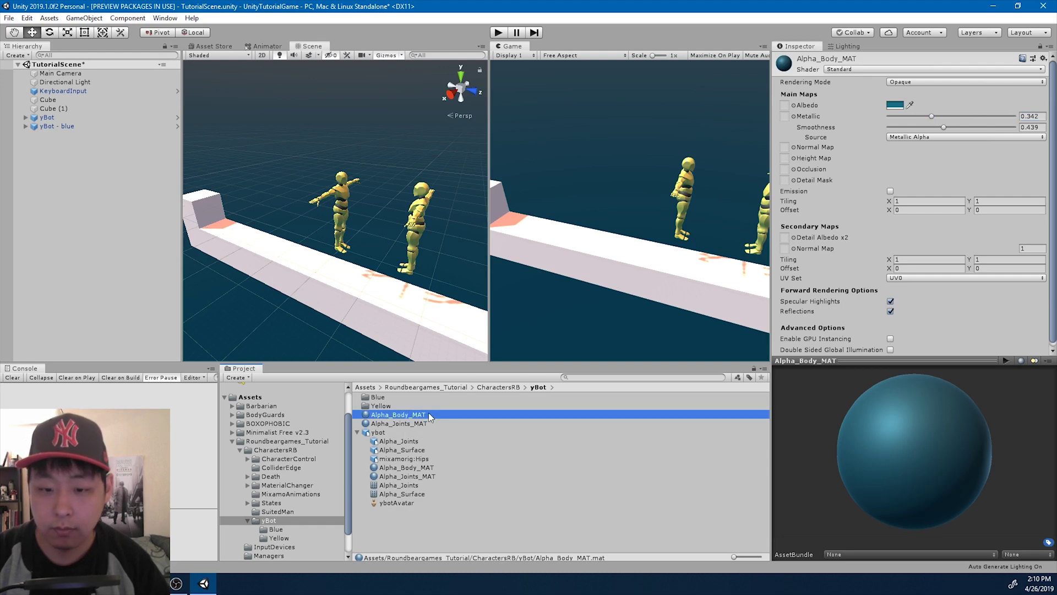
{"action": "type", "text": "_Blue"}
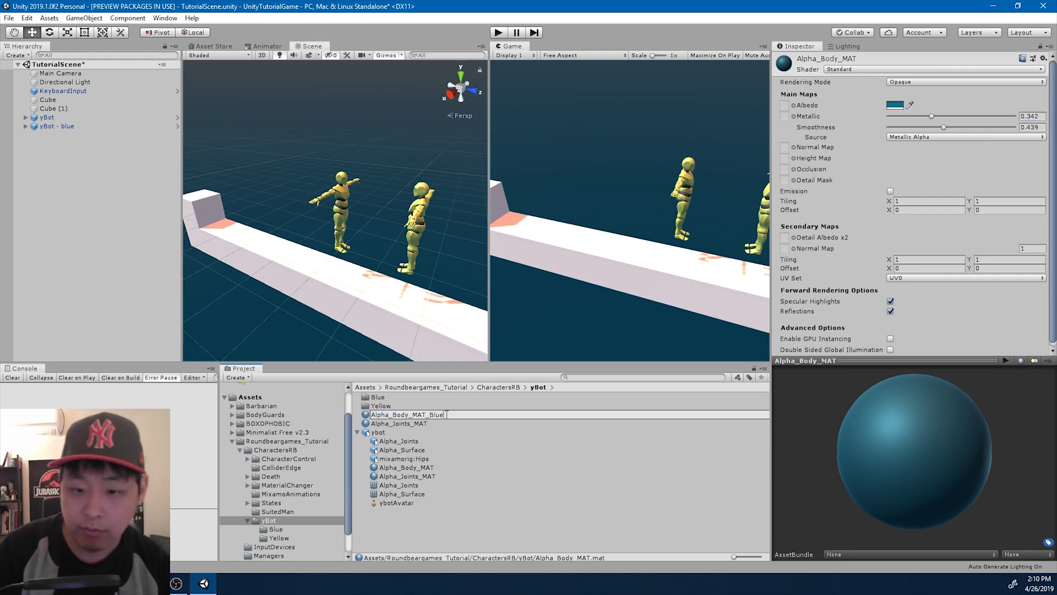
{"action": "key", "text": "Return"}
{"action": "key", "text": "Down"}
{"action": "key", "text": "F2"}
{"action": "type", "text": "_Blue"}
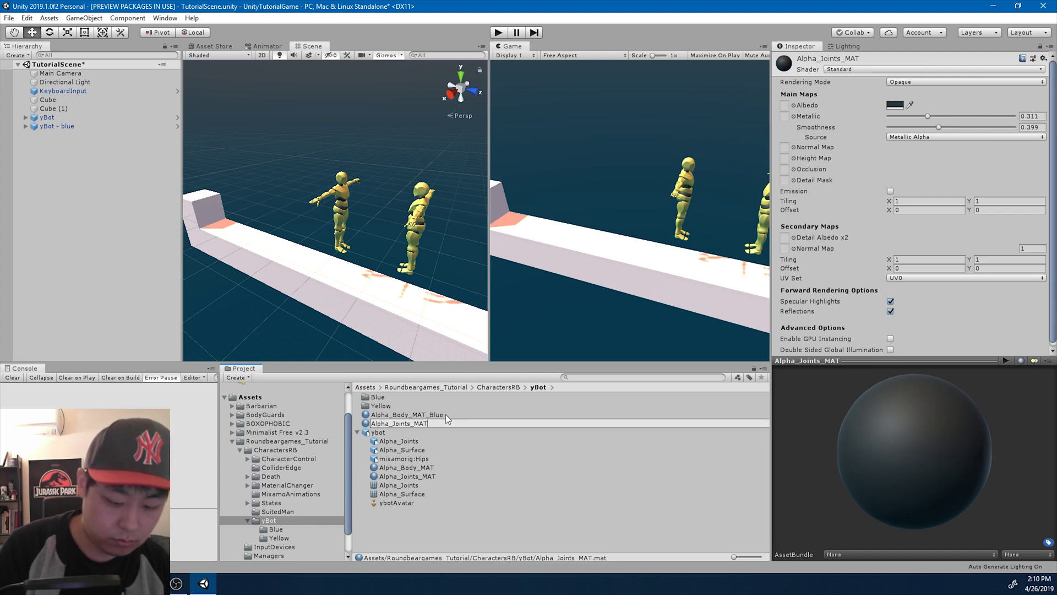
{"action": "key", "text": "Return"}
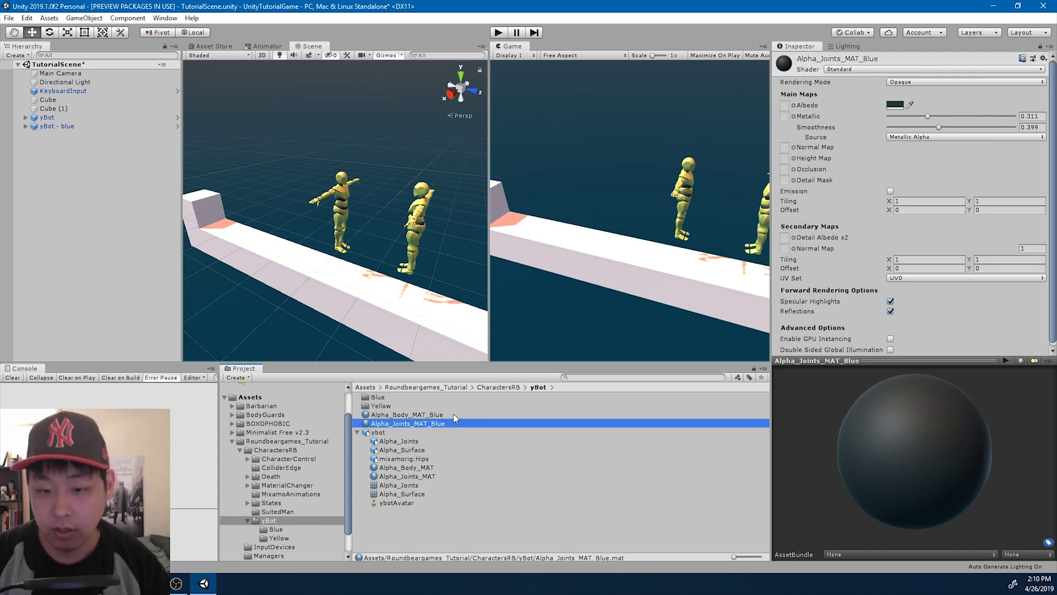
Move both Blue materials into the Blue folder.
{"action": "left_click", "coordinate": [453, 414], "text": "ctrl"}
{"action": "left_click_drag", "start_coordinate": [423, 414], "coordinate": [384, 398]}
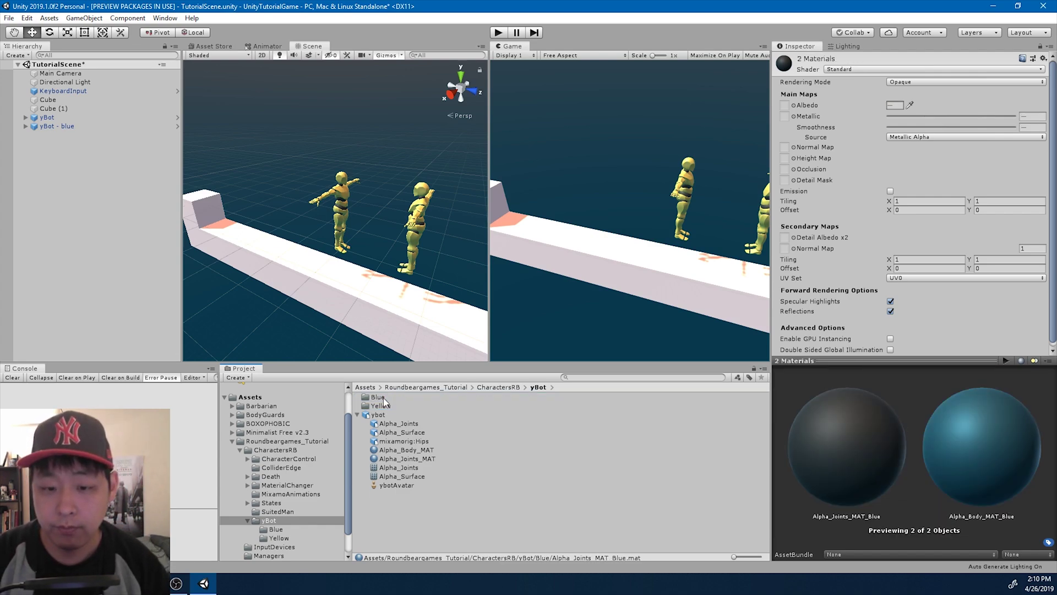
{"action": "double_click", "coordinate": [380, 397]}
{"action": "left_click", "coordinate": [64, 125]}
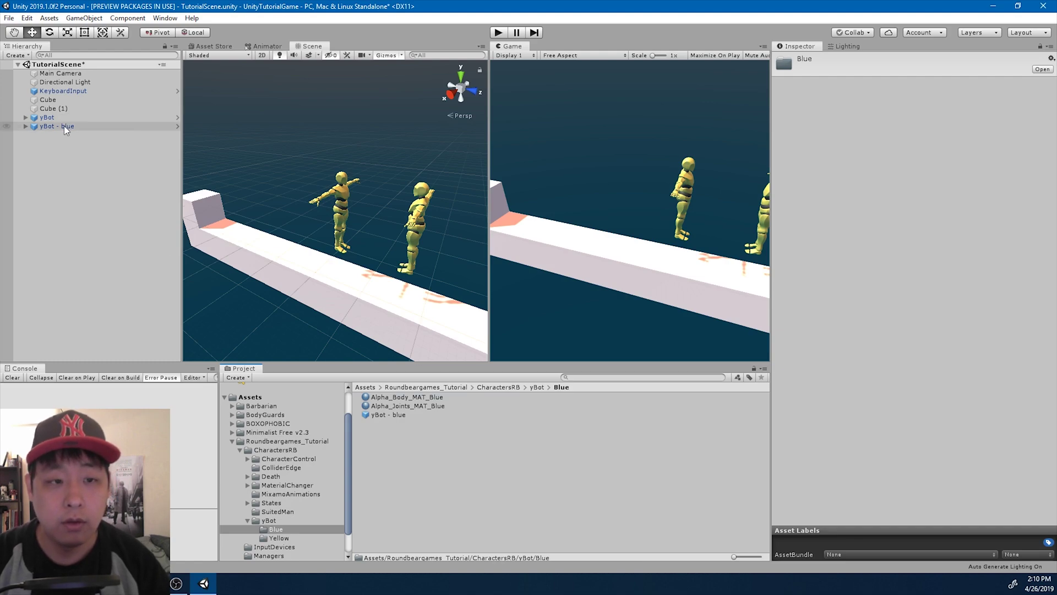
Map yBot - blue's Material Changer to Alpha_Joints_MAT_Blue and Alpha_Body_MAT_Blue and switch materials.
{"action": "scroll", "coordinate": [864, 302], "scroll_direction": "down", "scroll_amount": 10}
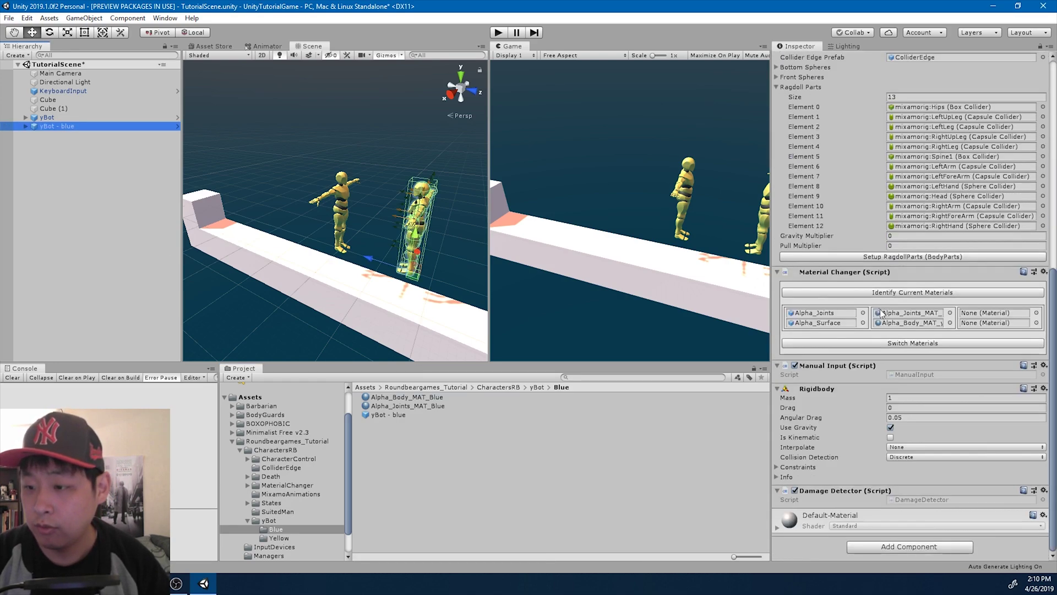
{"action": "left_click", "coordinate": [903, 311]}
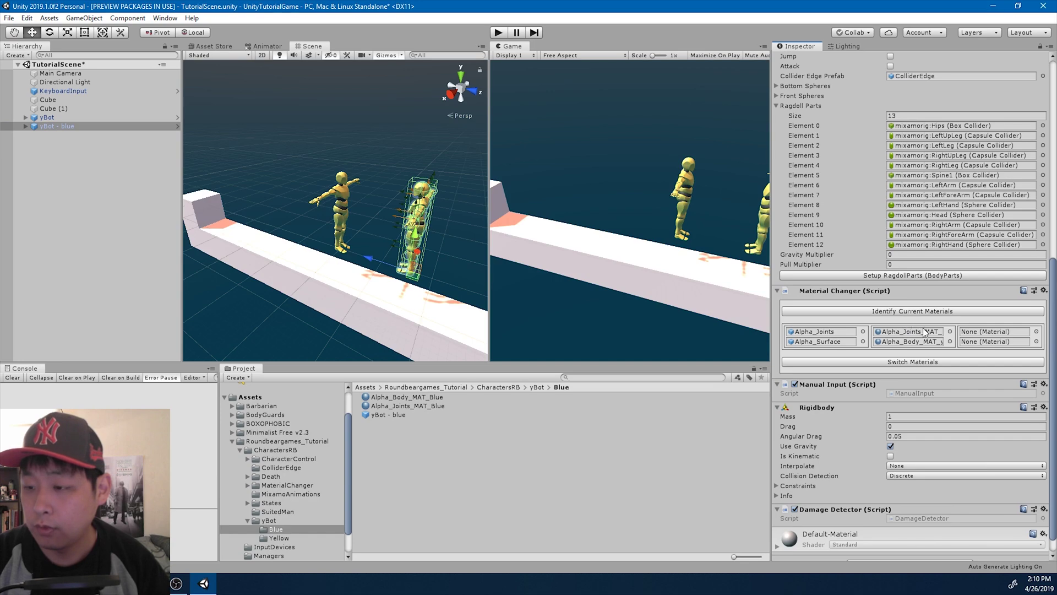
{"action": "left_click_drag", "start_coordinate": [423, 406], "coordinate": [972, 332]}
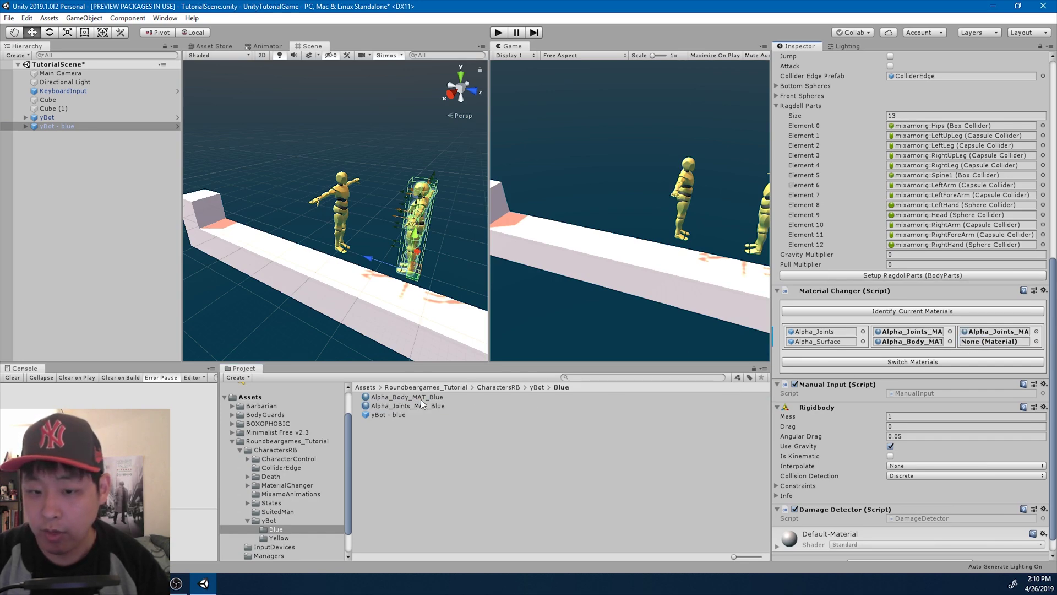
{"action": "left_click_drag", "start_coordinate": [421, 397], "coordinate": [990, 344]}
{"action": "left_click", "coordinate": [901, 362]}
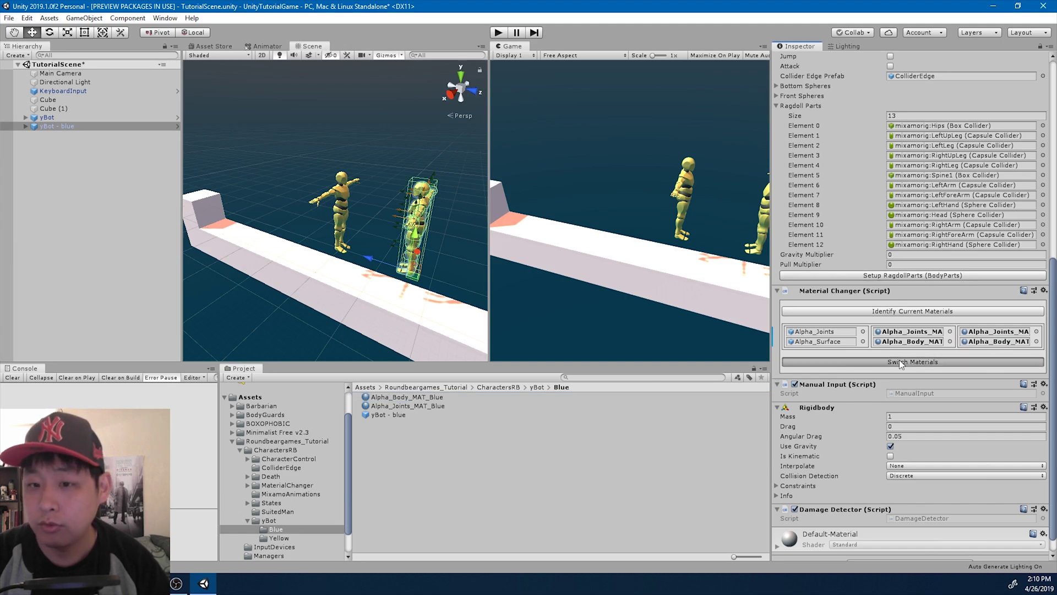
{"action": "left_click_drag", "start_coordinate": [455, 280], "coordinate": [435, 242], "text": "alt"}
{"action": "scroll", "coordinate": [450, 234], "scroll_direction": "up", "scroll_amount": 3}
{"action": "scroll", "coordinate": [450, 234], "scroll_direction": "up", "scroll_amount": 4}
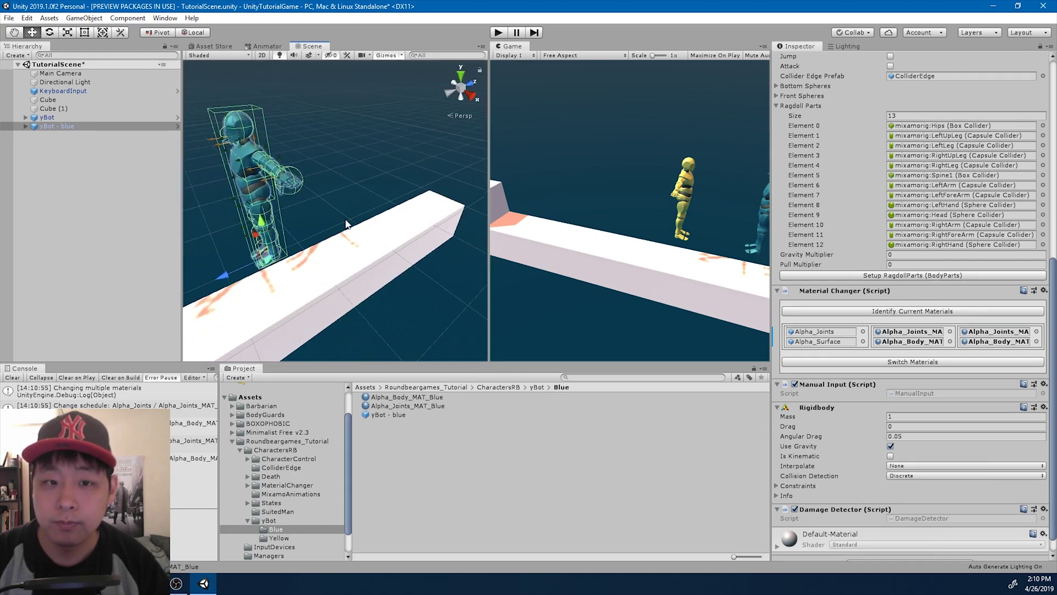
{"action": "double_click", "coordinate": [71, 126]}
Apply all of yBot - blue's overrides to its prefab, including the remaining change.
{"action": "left_click", "coordinate": [1001, 80]}
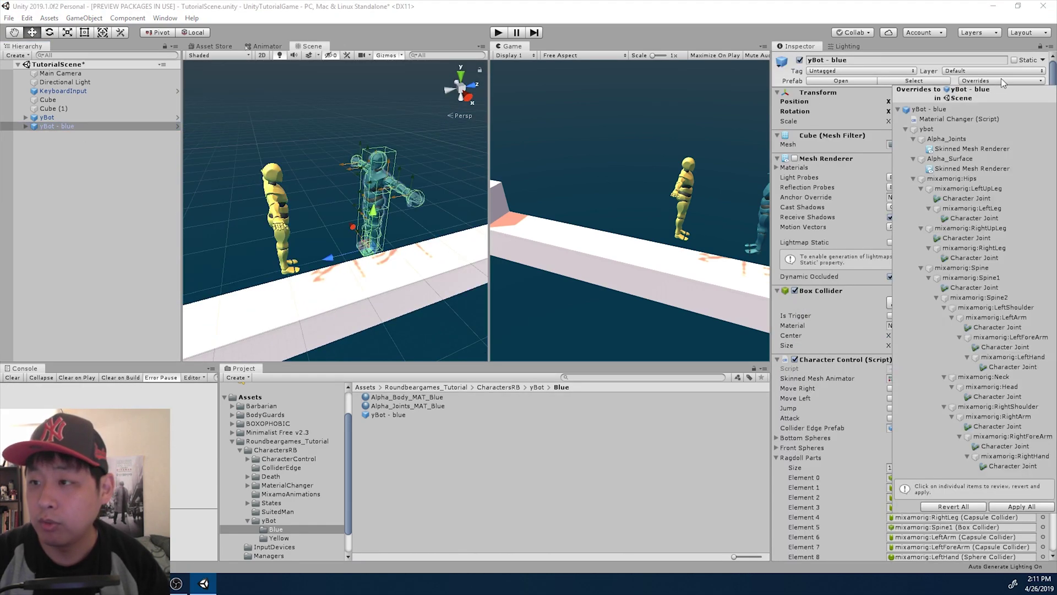
{"action": "left_click", "coordinate": [1021, 507]}
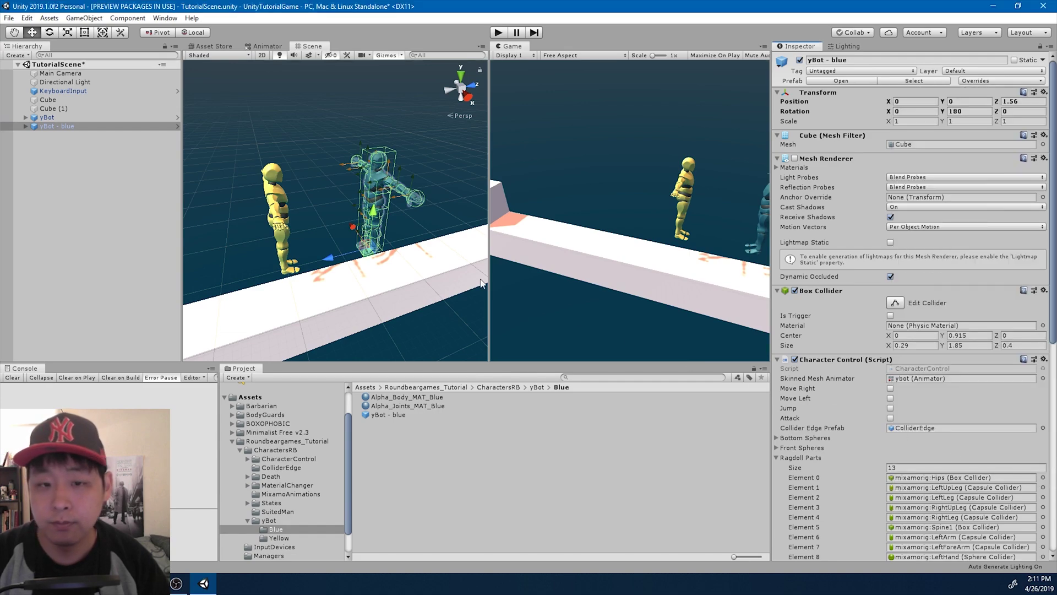
{"action": "scroll", "coordinate": [940, 386], "scroll_direction": "down", "scroll_amount": 6}
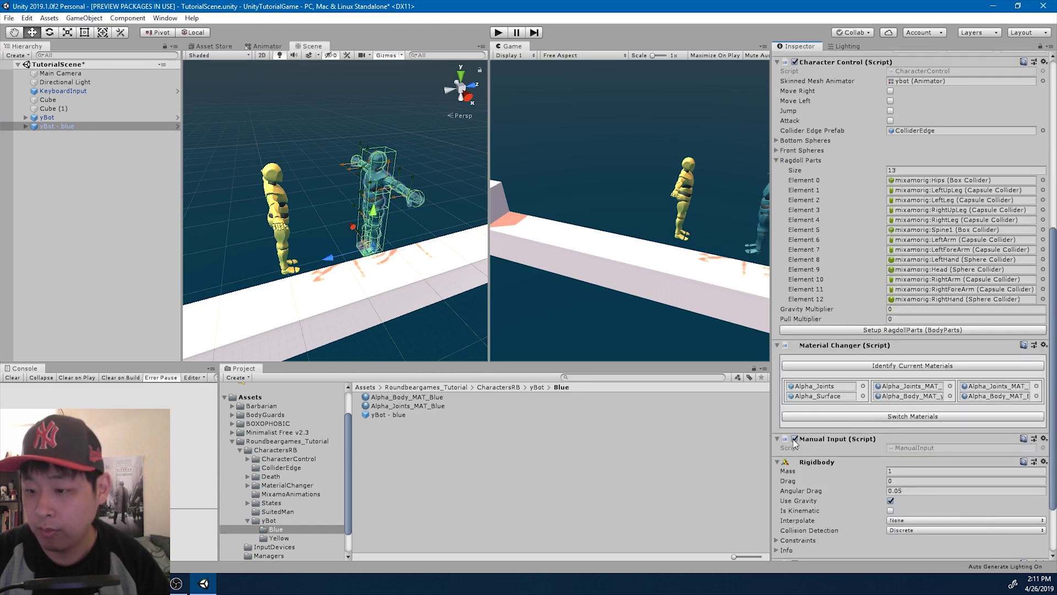
{"action": "scroll", "coordinate": [939, 334], "scroll_direction": "up", "scroll_amount": 6}
{"action": "left_click", "coordinate": [989, 81]}
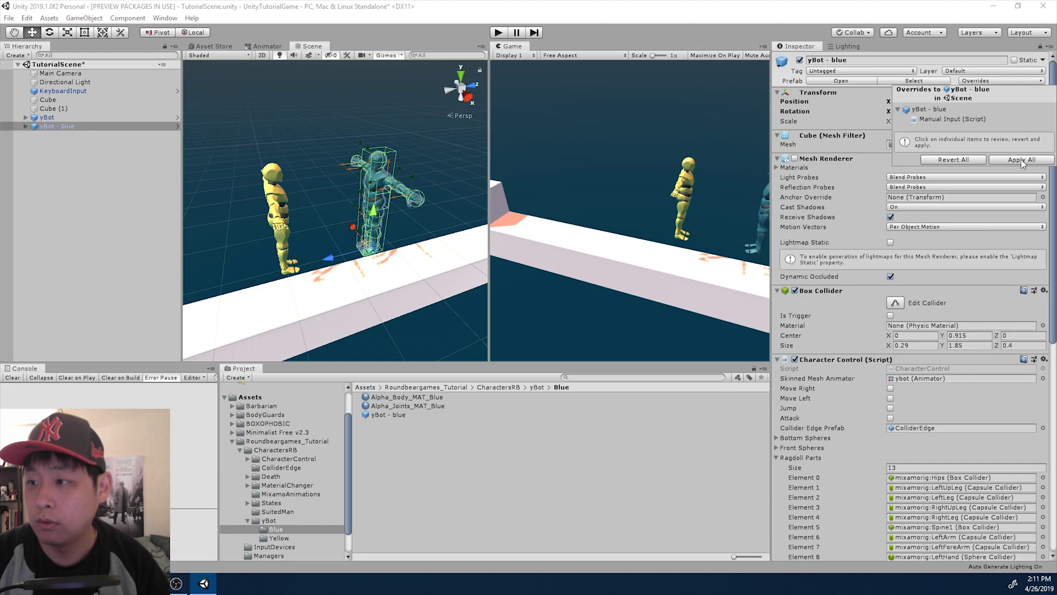
{"action": "left_click", "coordinate": [1009, 168]}
Rename the yBot prefab in the Yellow folder to 'yBot - yellow'.
{"action": "left_click", "coordinate": [280, 538]}
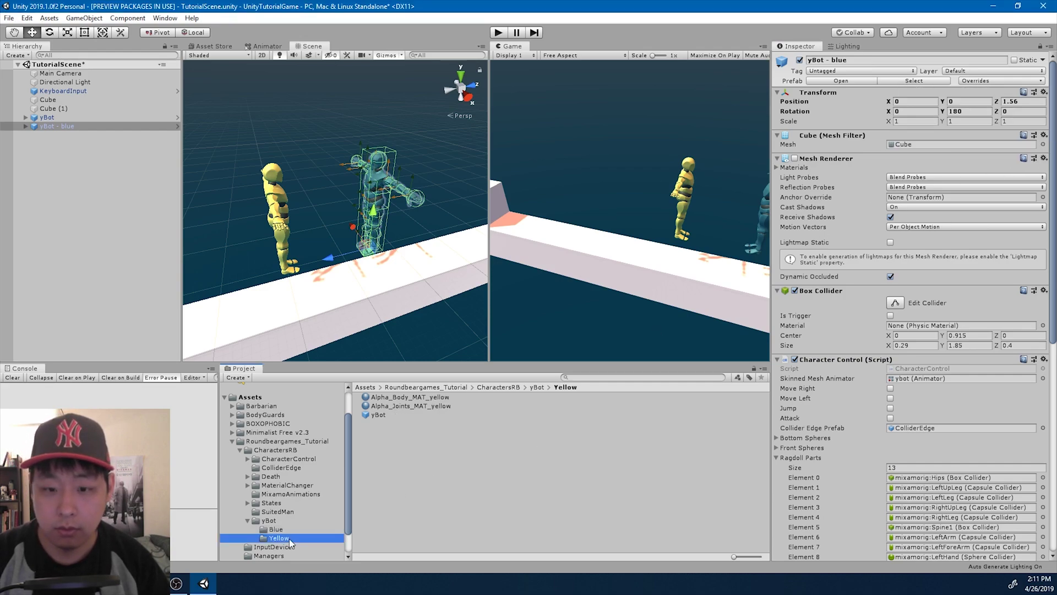
{"action": "left_click", "coordinate": [287, 530]}
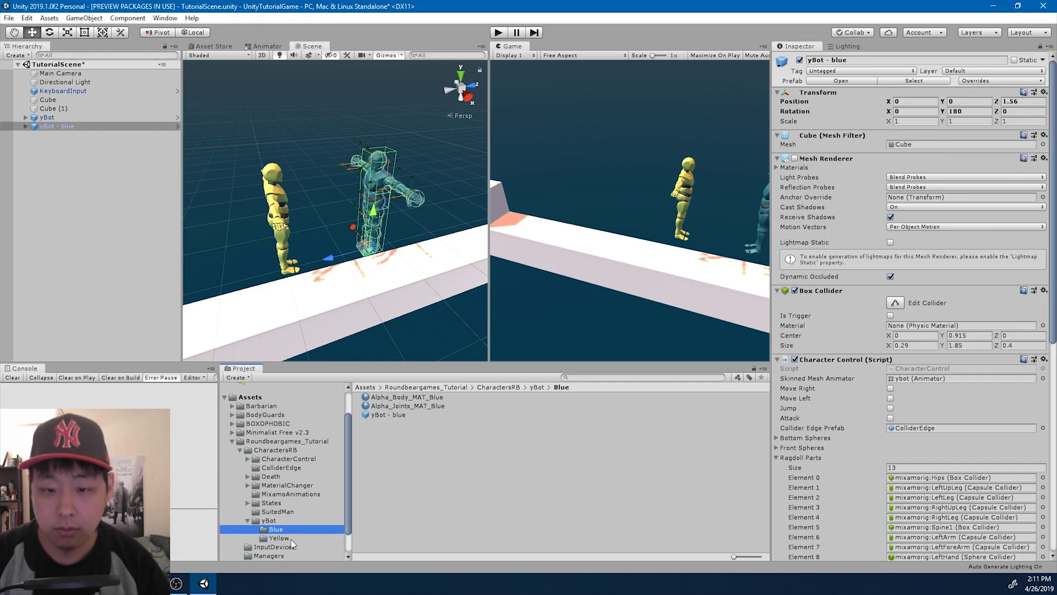
{"action": "left_click", "coordinate": [288, 538]}
{"action": "left_click", "coordinate": [380, 414]}
{"action": "key", "text": "F2"}
{"action": "key", "text": "End"}
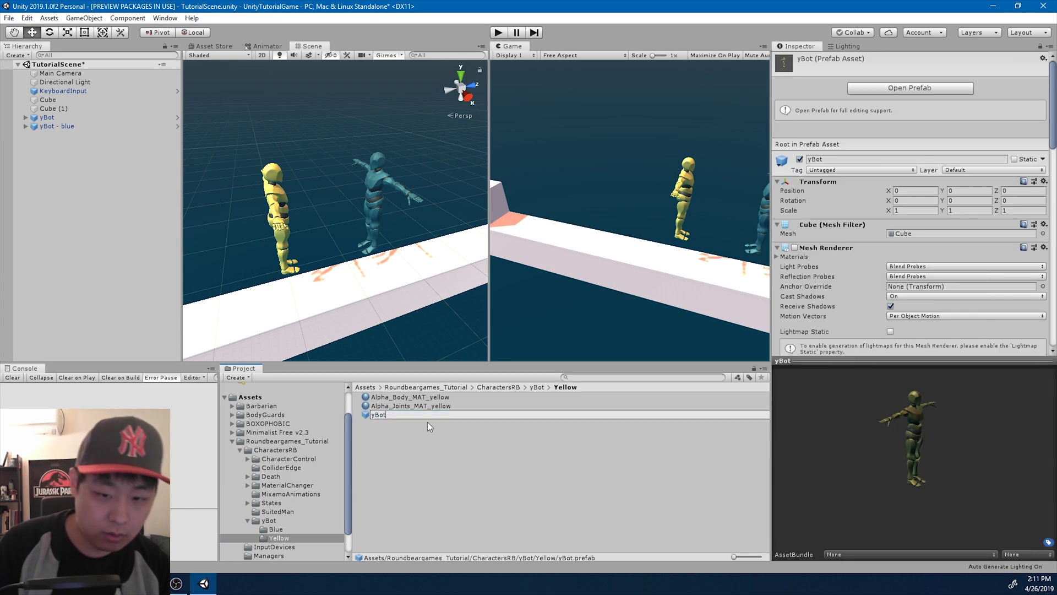
{"action": "type", "text": "- yellow"}
{"action": "key", "text": "Return"}
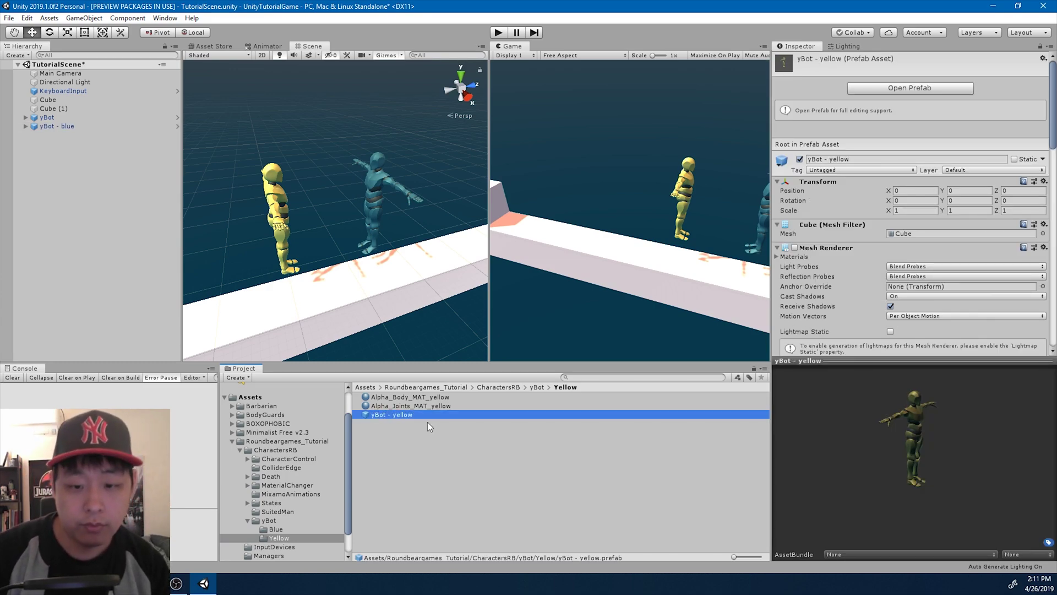
Rename the yellow bot in the Hierarchy to 'yBot - yellow'.
{"action": "left_click", "coordinate": [58, 115]}
{"action": "key", "text": "F2"}
{"action": "key", "text": "End"}
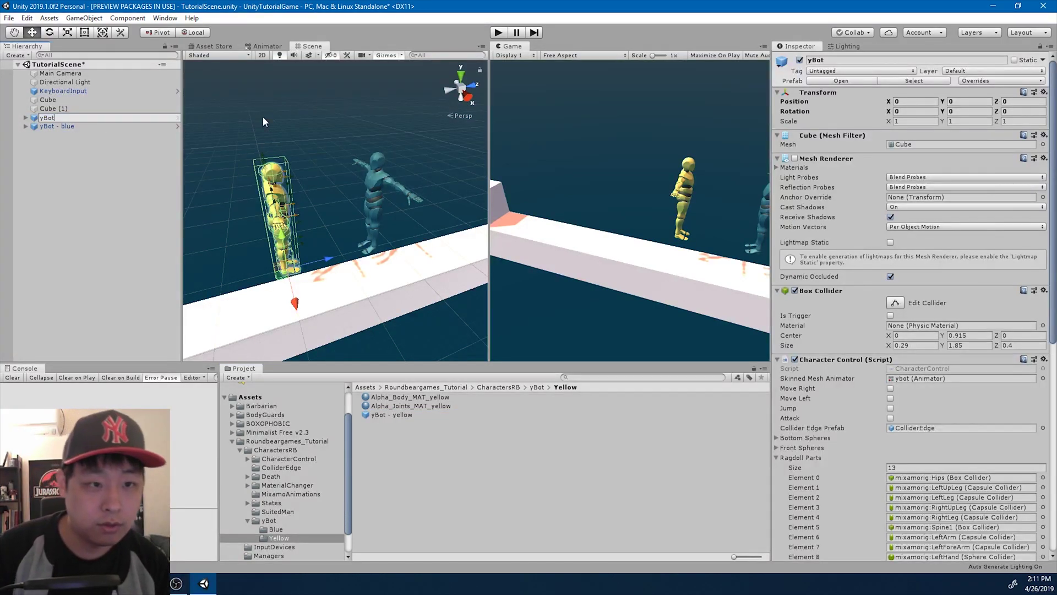
{"action": "type", "text": "- yellow"}
{"action": "key", "text": "Return"}
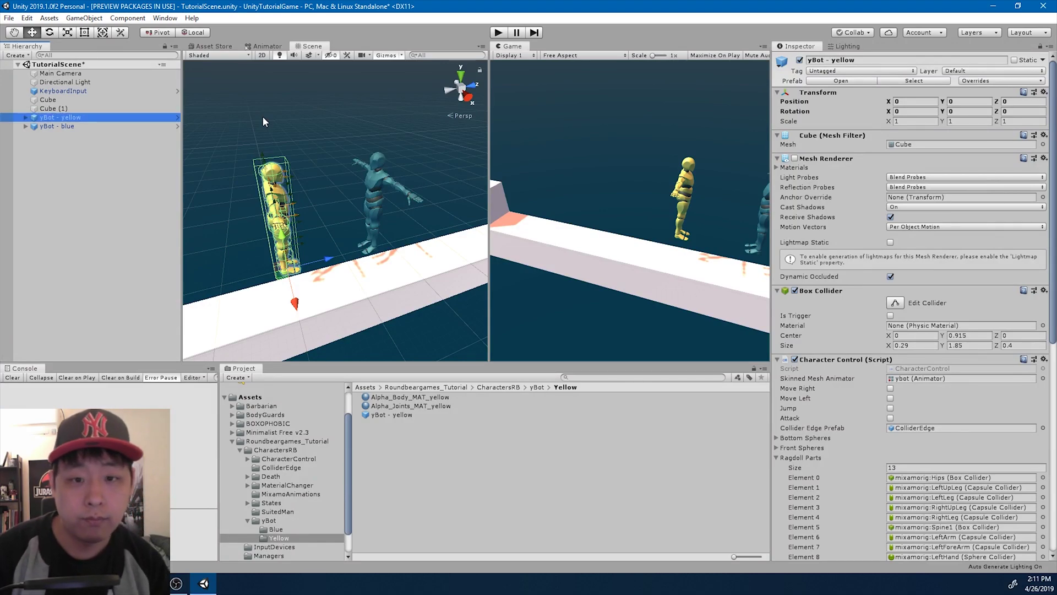
Playtest the yellow bot attacking the blue bot, then stop play mode.
{"action": "left_click", "coordinate": [498, 33]}
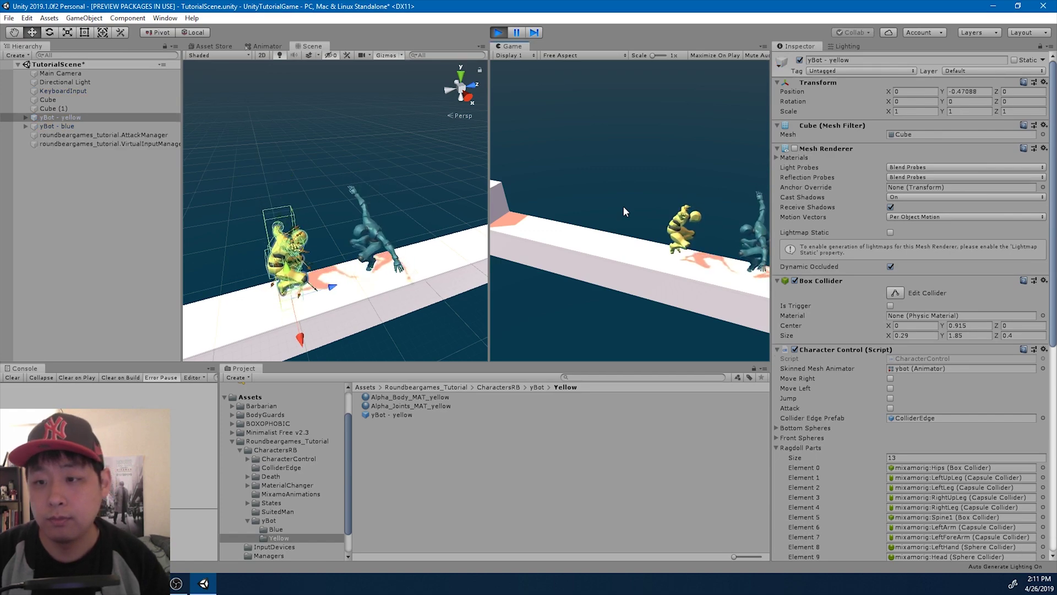
{"action": "key", "text": "Return"}
{"action": "key", "text": "a"}
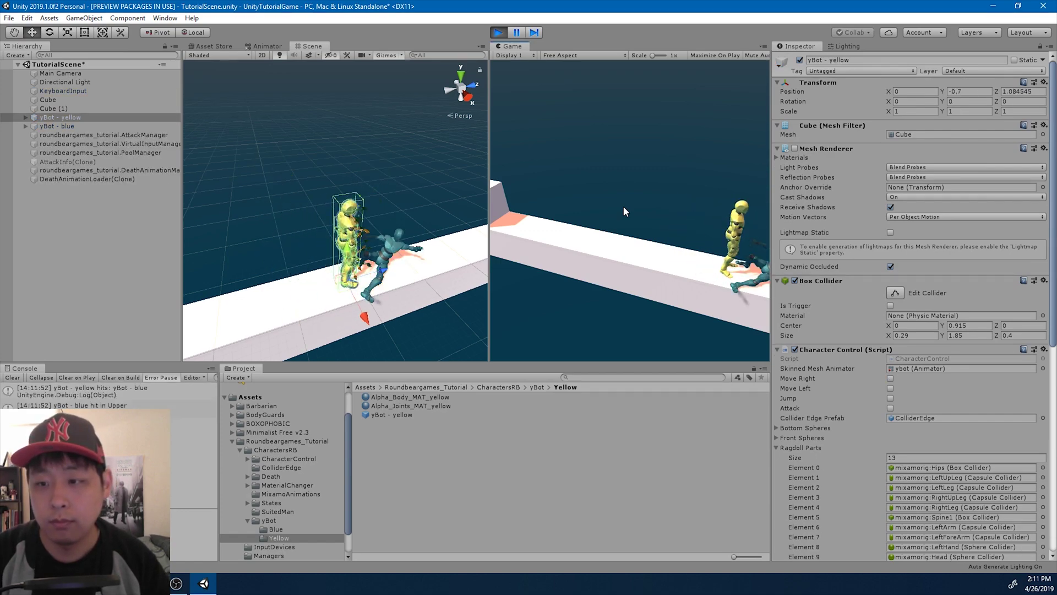
{"action": "scroll", "coordinate": [374, 207], "scroll_direction": "down", "scroll_amount": 5}
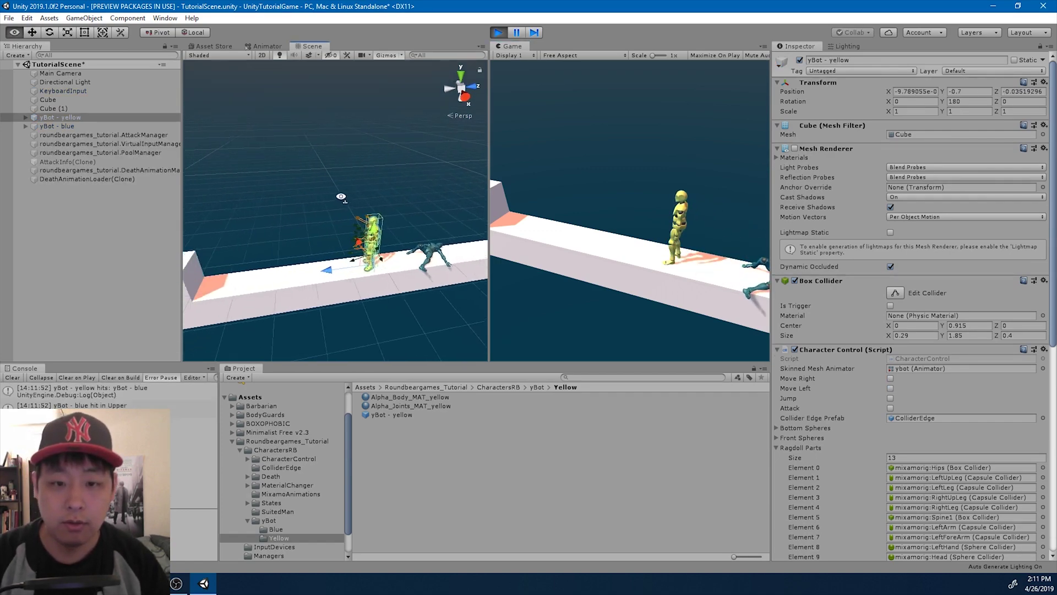
{"action": "left_click", "coordinate": [497, 32]}
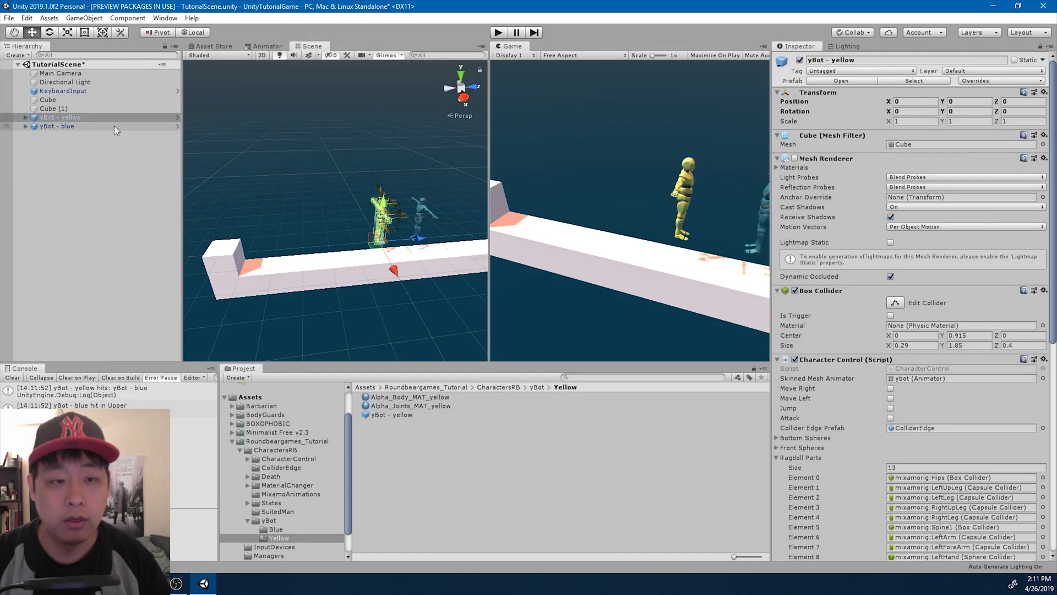
Duplicate yBot - blue, move the copy raised to the platform's far end, and playtest again.
{"action": "left_click", "coordinate": [114, 125]}
{"action": "key", "text": "ctrl+d"}
{"action": "left_click_drag", "start_coordinate": [374, 242], "coordinate": [204, 249]}
{"action": "left_click_drag", "start_coordinate": [233, 210], "coordinate": [220, 196]}
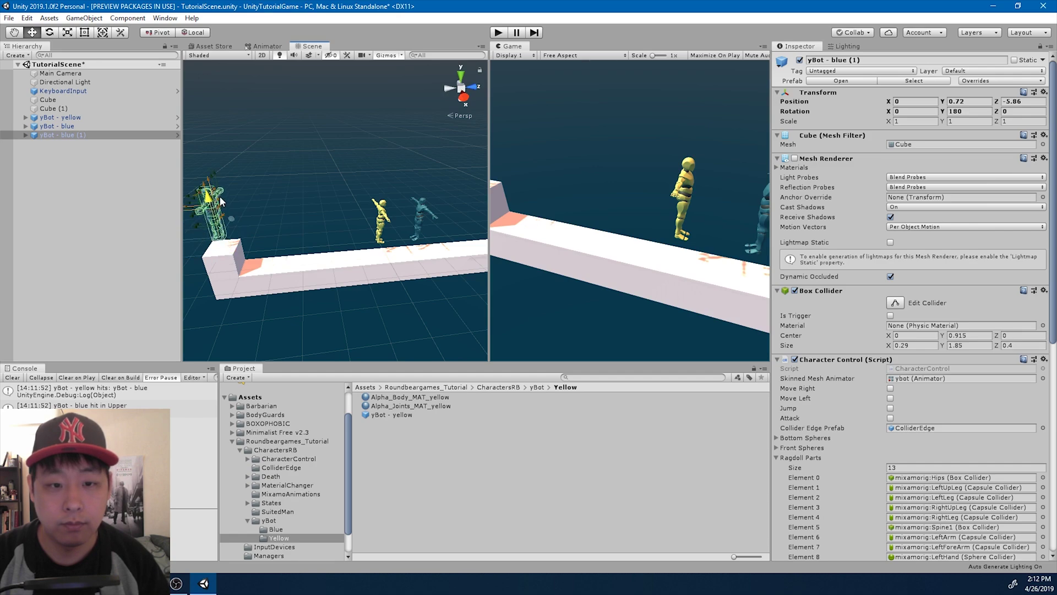
{"action": "left_click", "coordinate": [498, 32]}
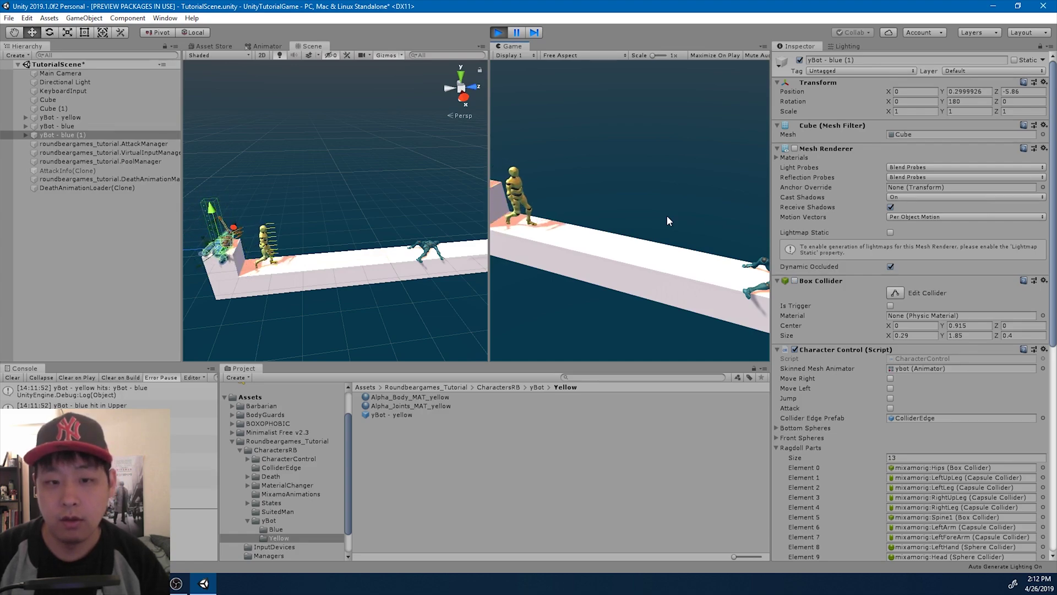
{"action": "right_click_drag", "start_coordinate": [454, 223], "coordinate": [367, 150]}
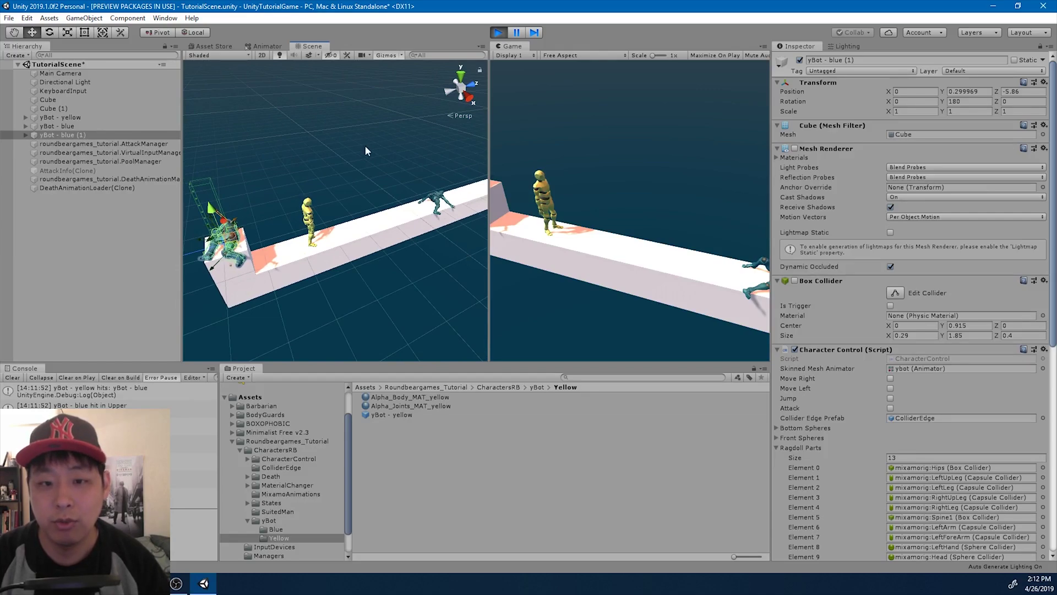